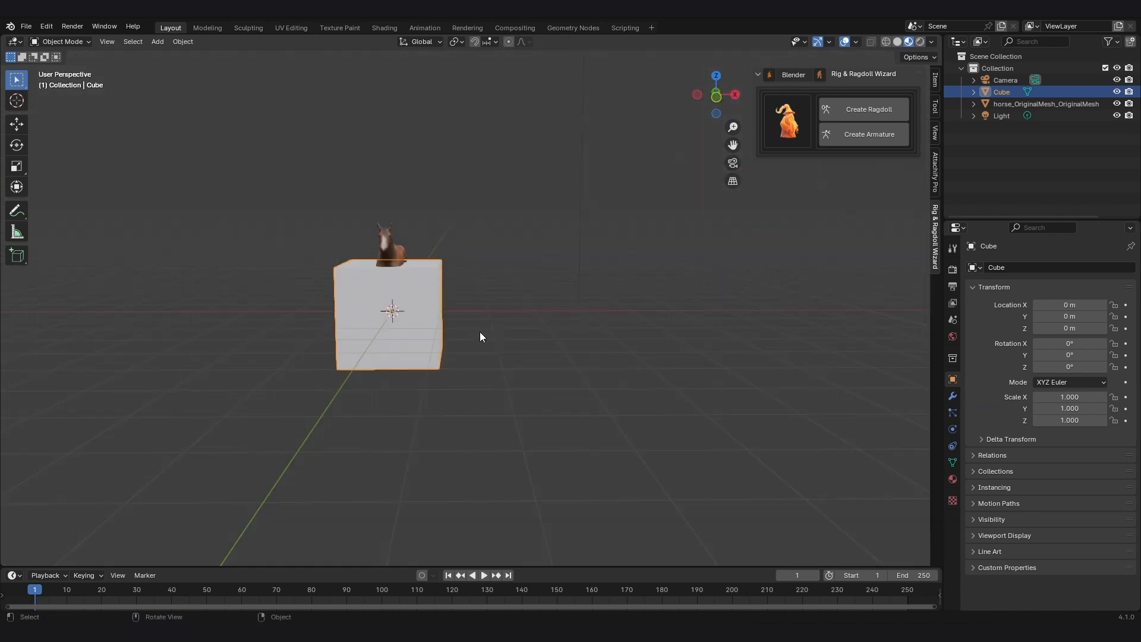
# Move the cube aside, clear of the small horse at the origin.
pyautogui.press('g')
pyautogui.click(585, 288)
pyautogui.scroll(-3, 586, 291)
pyautogui.moveTo(578, 297); pyautogui.dragTo(645, 312, button='middle')
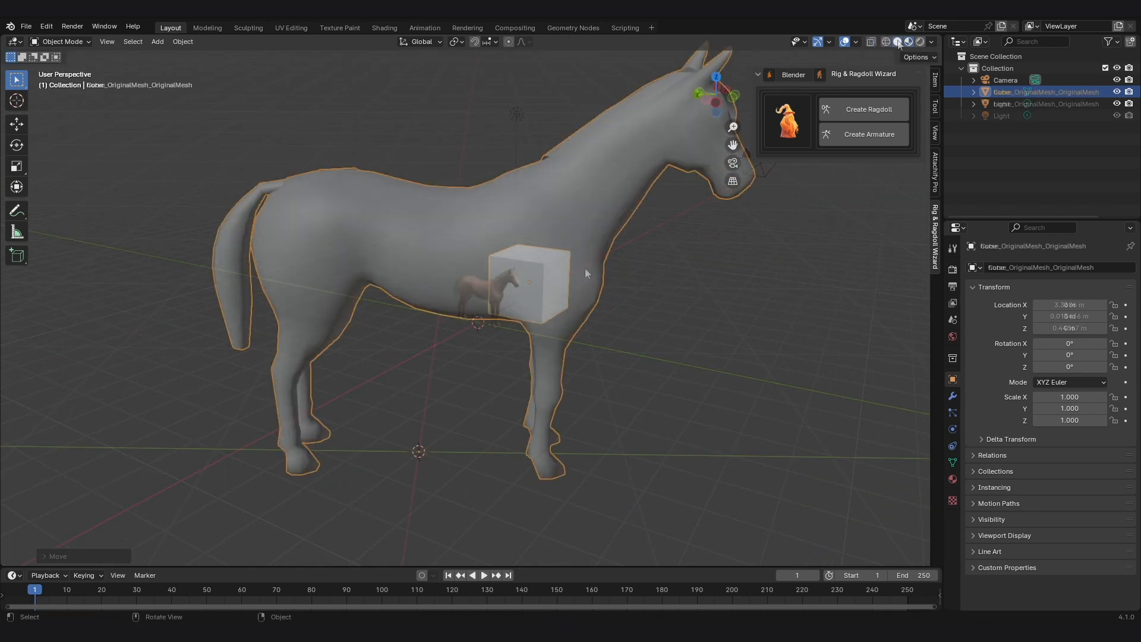
# Create a ragdoll from the selected horse mesh and check its pieces in solid viewport shading.
pyautogui.moveTo(584, 269); pyautogui.dragTo(432, 109, button='middle')
pyautogui.scroll(-4, 452, 202)
pyautogui.moveTo(503, 240); pyautogui.dragTo(443, 265, button='middle')
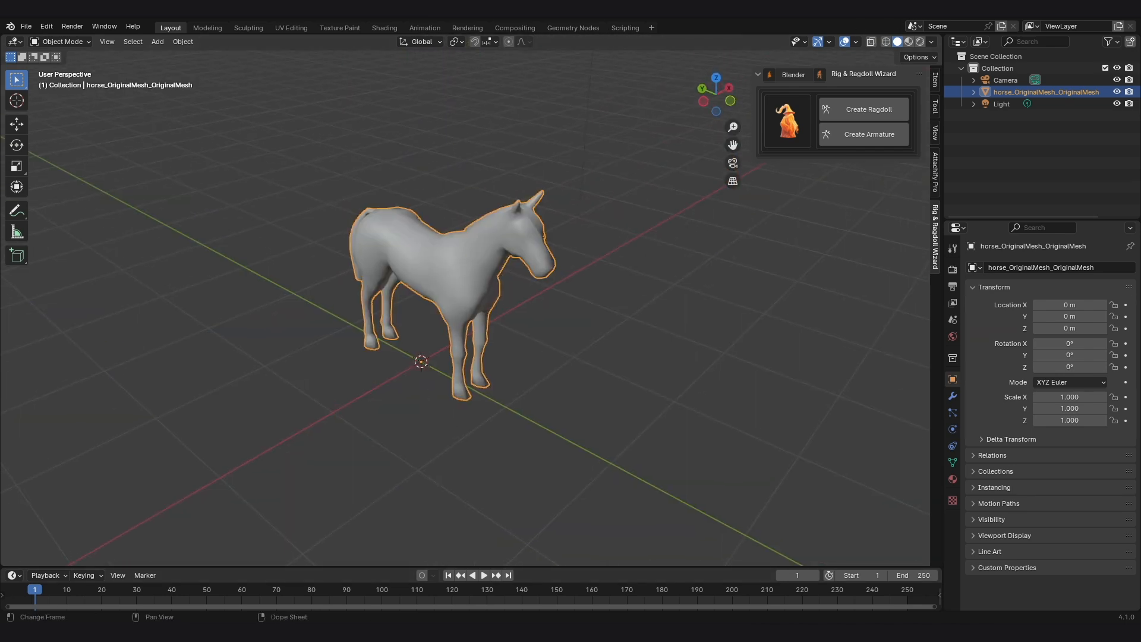
pyautogui.click(878, 112)
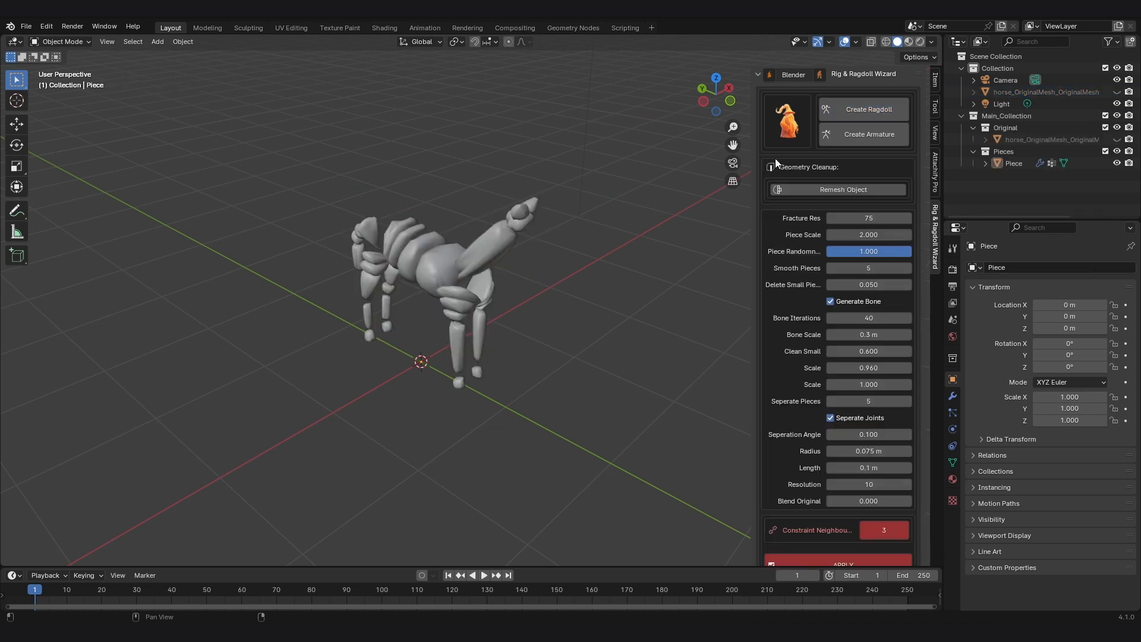
pyautogui.keyDown('shift'); pyautogui.moveTo(601, 207); pyautogui.dragTo(633, 247, button='middle'); pyautogui.keyUp('shift')
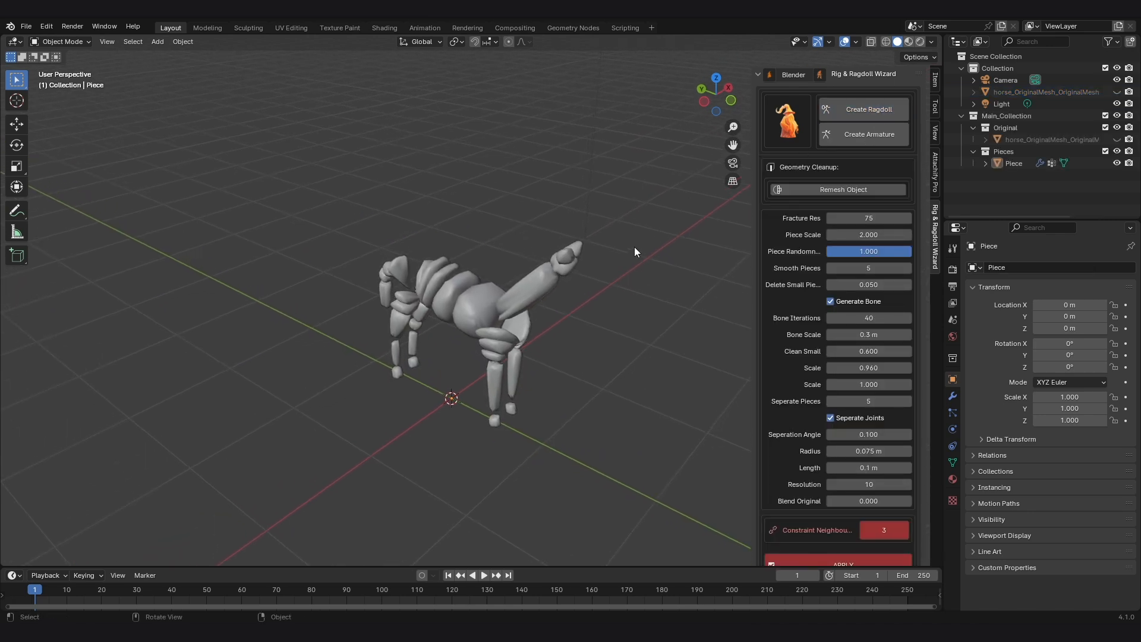
pyautogui.click(907, 42)
pyautogui.click(900, 42)
pyautogui.moveTo(629, 187); pyautogui.dragTo(542, 230, button='middle')
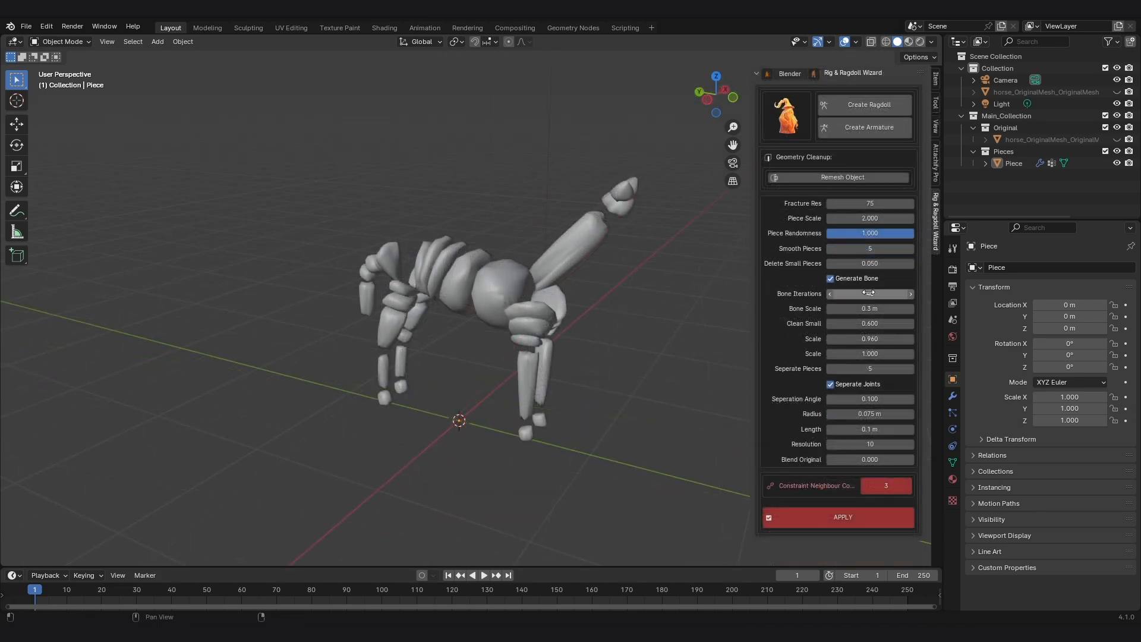
# Raise the ragdoll's Bone Iterations to 144 and set its Bone Scale to 0.1 m.
pyautogui.moveTo(868, 292); pyautogui.dragTo(886, 293)
pyautogui.moveTo(591, 318); pyautogui.dragTo(614, 318, button='middle')
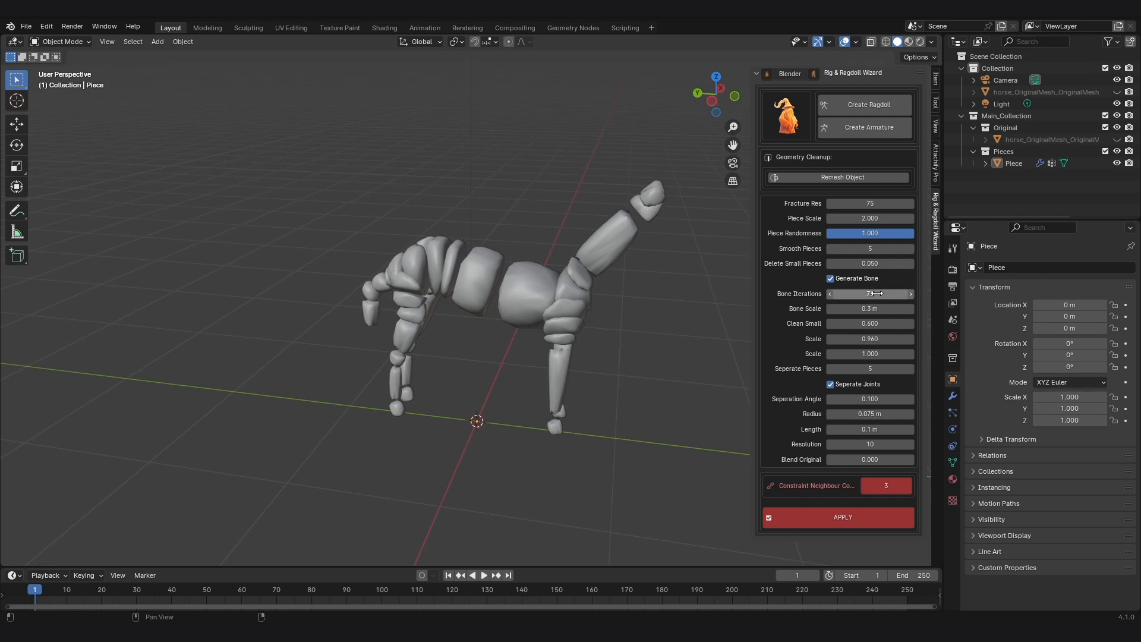
pyautogui.moveTo(877, 293); pyautogui.dragTo(908, 293)
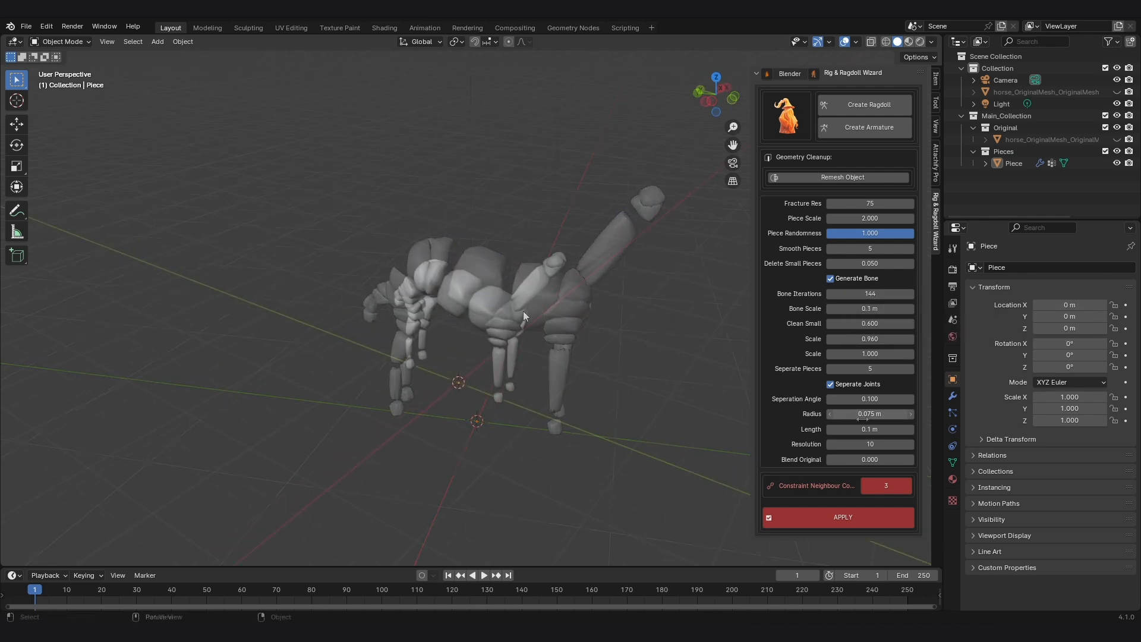
# Set the ragdoll's Fracture Res to 222 and Piece Scale to 1.000, with Generate Bone enabled.
pyautogui.moveTo(523, 311); pyautogui.dragTo(567, 290, button='middle')
pyautogui.moveTo(647, 283); pyautogui.dragTo(720, 318, button='middle')
pyautogui.click(842, 278)
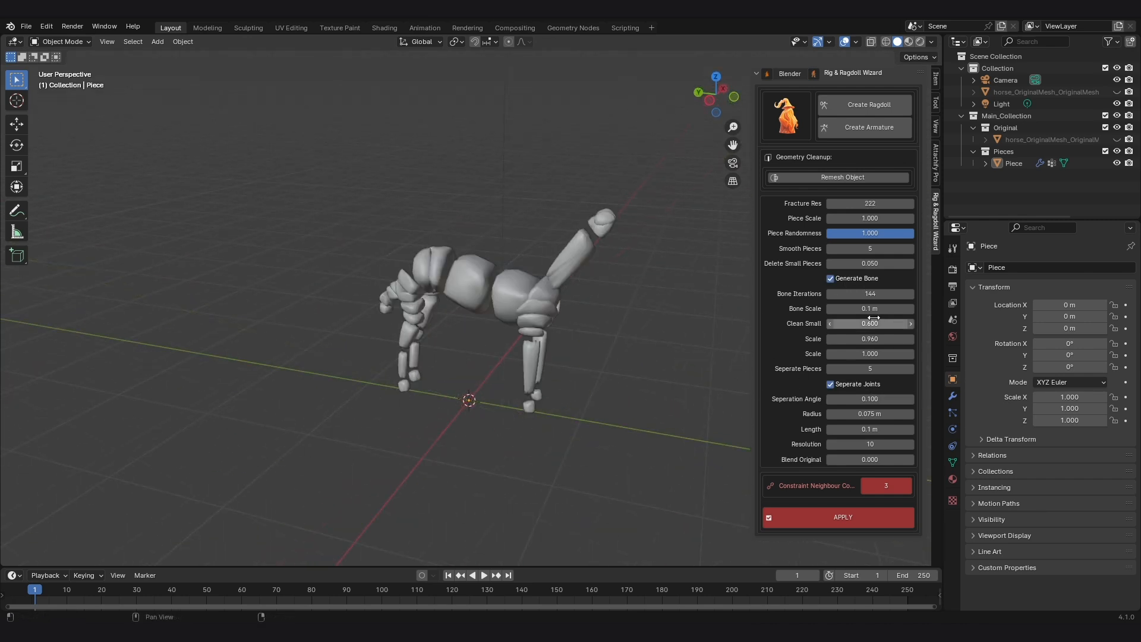
# Set the ragdoll's Bone Iterations to 111 and check the resulting horse pieces.
pyautogui.doubleClick(870, 294)
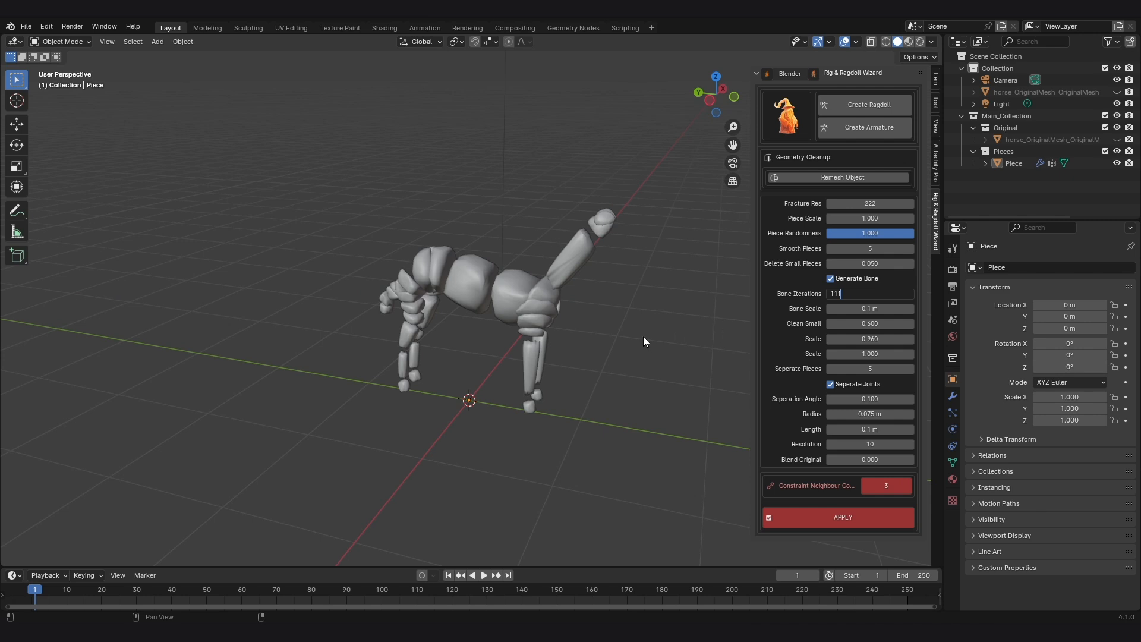
pyautogui.press('Return')
pyautogui.scroll(1, 689, 308)
pyautogui.moveTo(498, 345); pyautogui.dragTo(516, 359, button='middle')
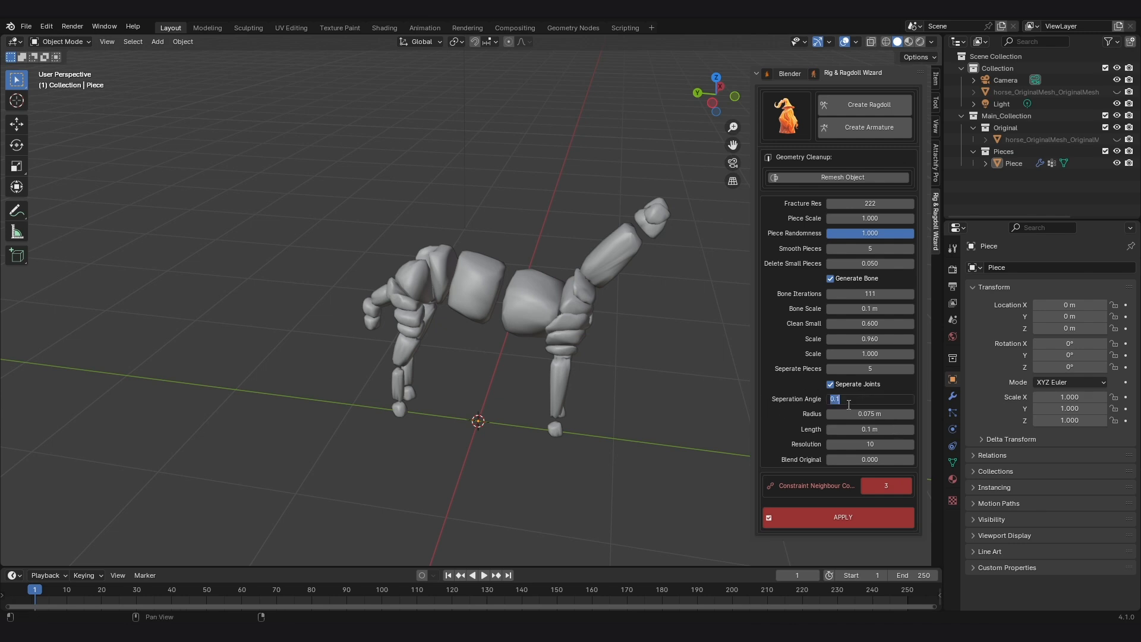
# Try a Seperation Angle of 0 on the ragdoll joints and view the horse from the side.
pyautogui.press('Return')
pyautogui.moveTo(582, 359); pyautogui.dragTo(473, 301, button='middle')
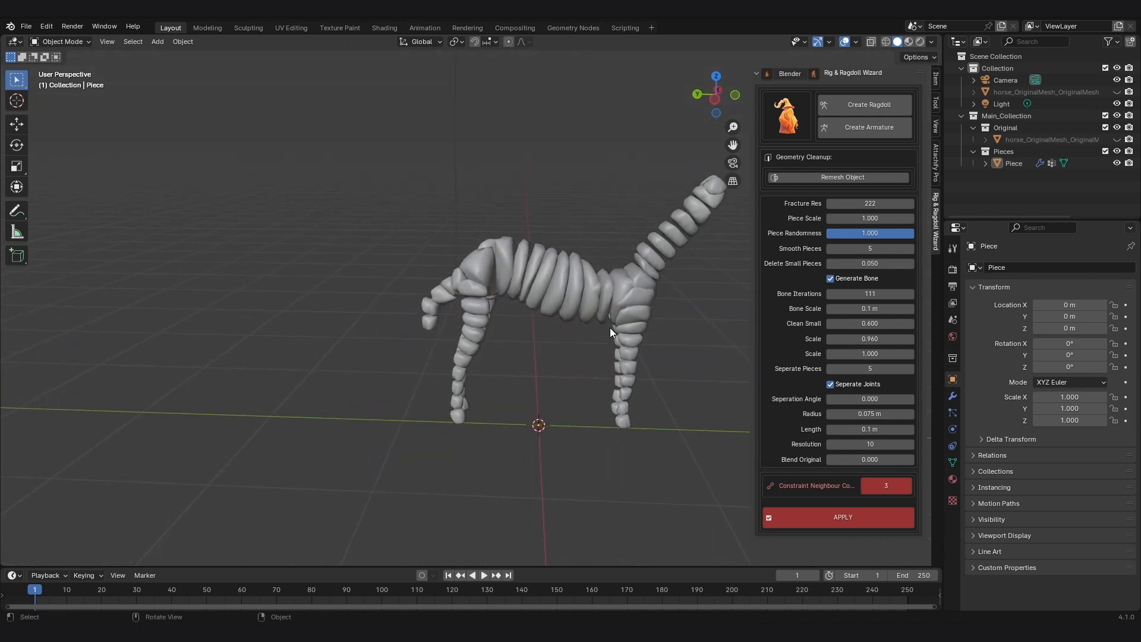
pyautogui.moveTo(568, 284); pyautogui.dragTo(526, 293, button='middle')
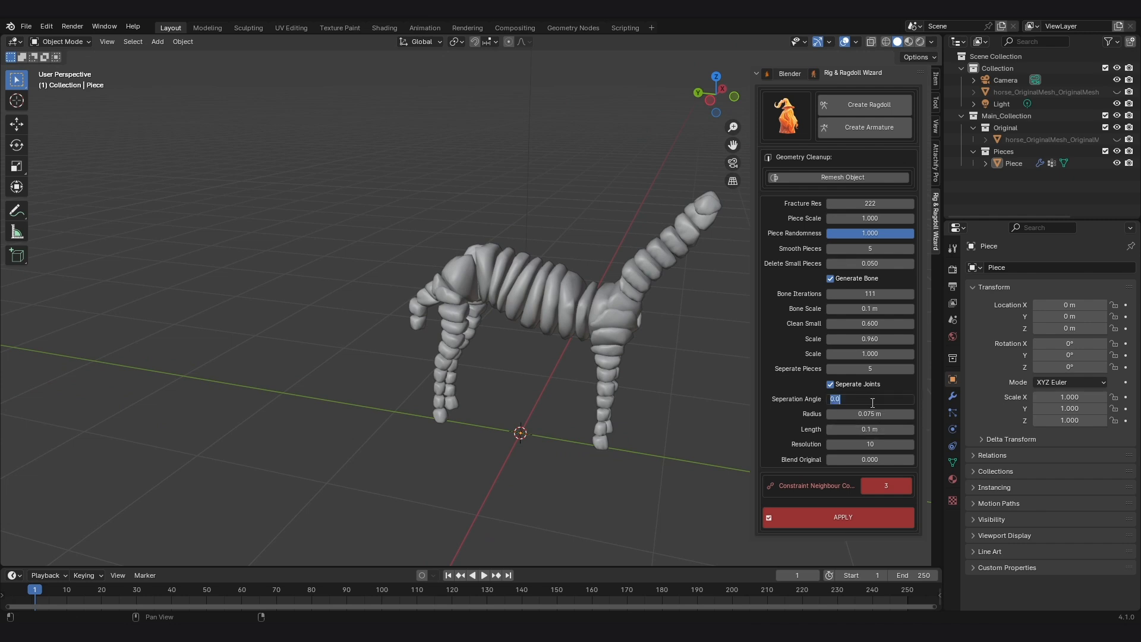
# Try a larger Seperation Angle so the ragdoll is divided into fewer, longer pieces.
pyautogui.press('Return')
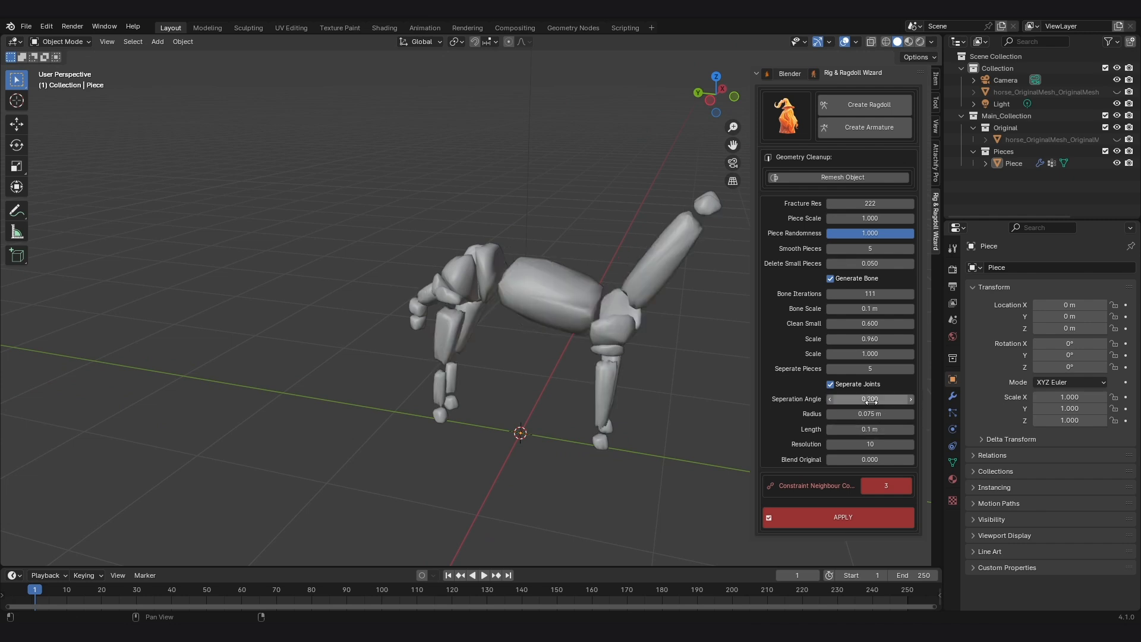
pyautogui.moveTo(743, 342); pyautogui.dragTo(473, 359, button='middle')
pyautogui.scroll(1, 483, 326)
# Return the Seperation Angle to 0 and examine the segments along the horse's torso and legs.
pyautogui.press('Return')
pyautogui.scroll(2, 533, 322)
pyautogui.keyDown('shift'); pyautogui.moveTo(474, 358); pyautogui.dragTo(411, 280, button='middle'); pyautogui.keyUp('shift')
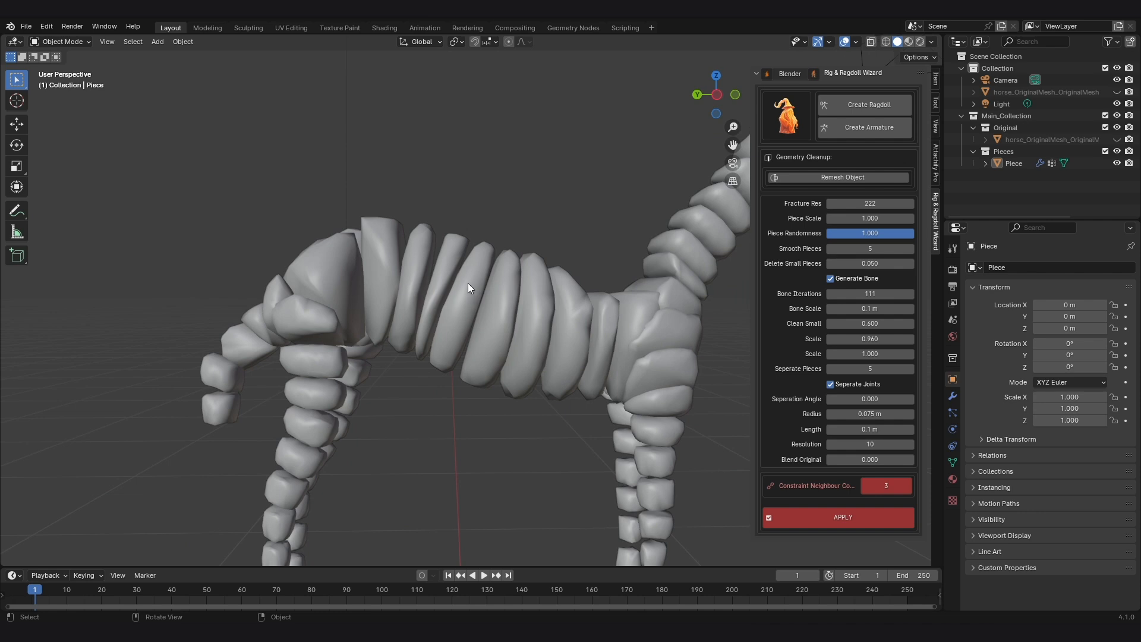
pyautogui.scroll(-2, 415, 291)
pyautogui.moveTo(413, 298); pyautogui.dragTo(433, 318, button='middle')
pyautogui.scroll(1, 395, 306)
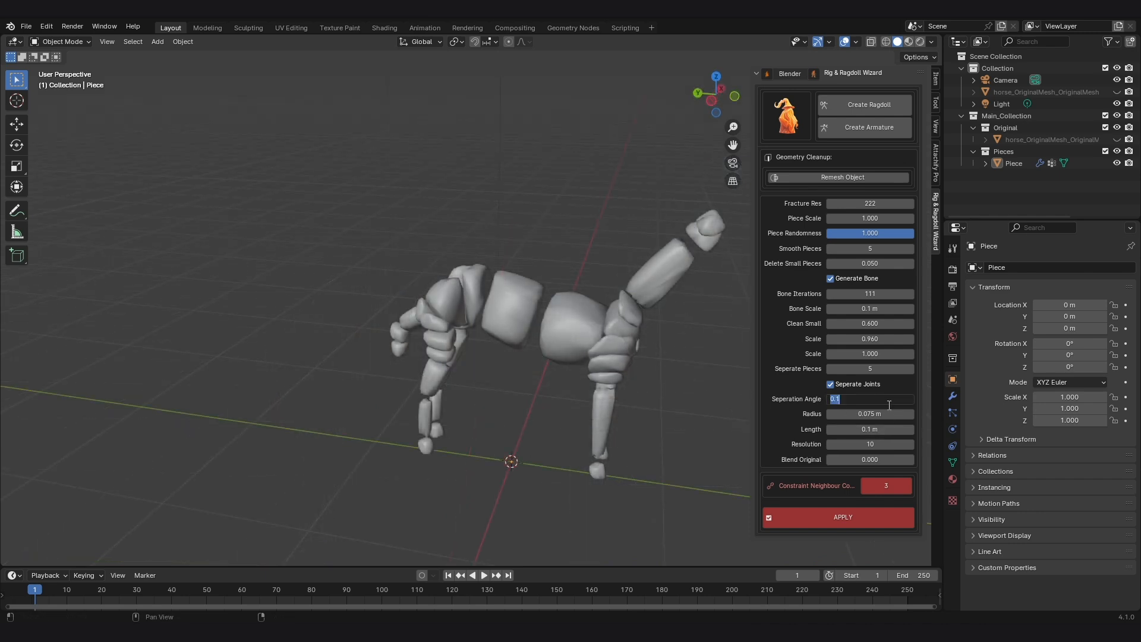
# With the Seperation Angle at 0, try joint Length values of 0.3 m and 0.4 m.
pyautogui.press('Return')
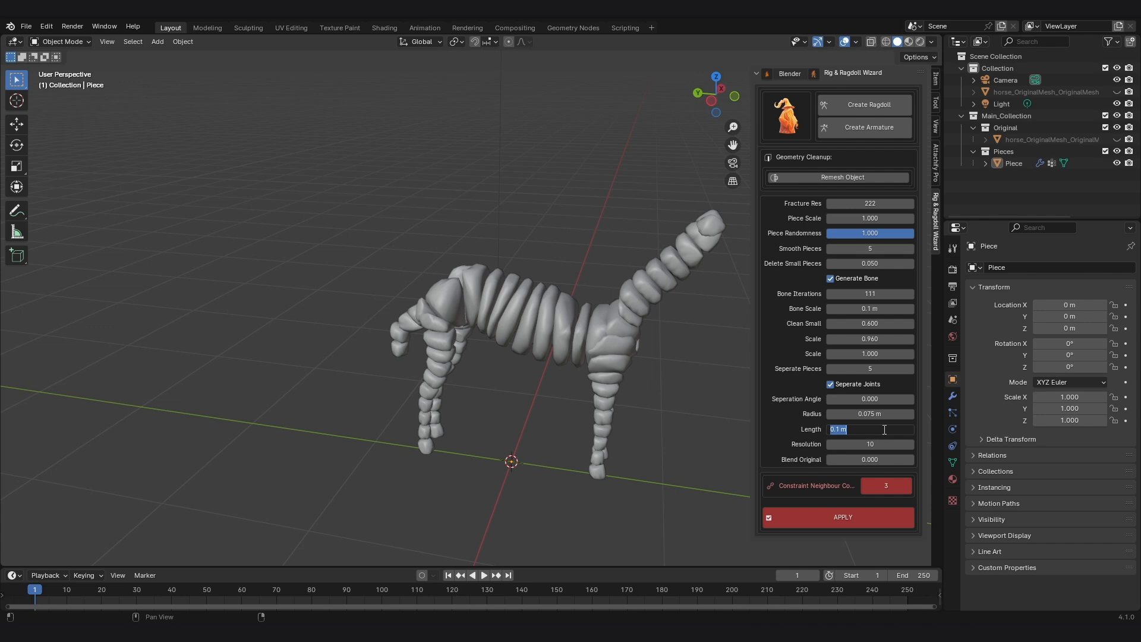
pyautogui.press('Return')
pyautogui.click(867, 427)
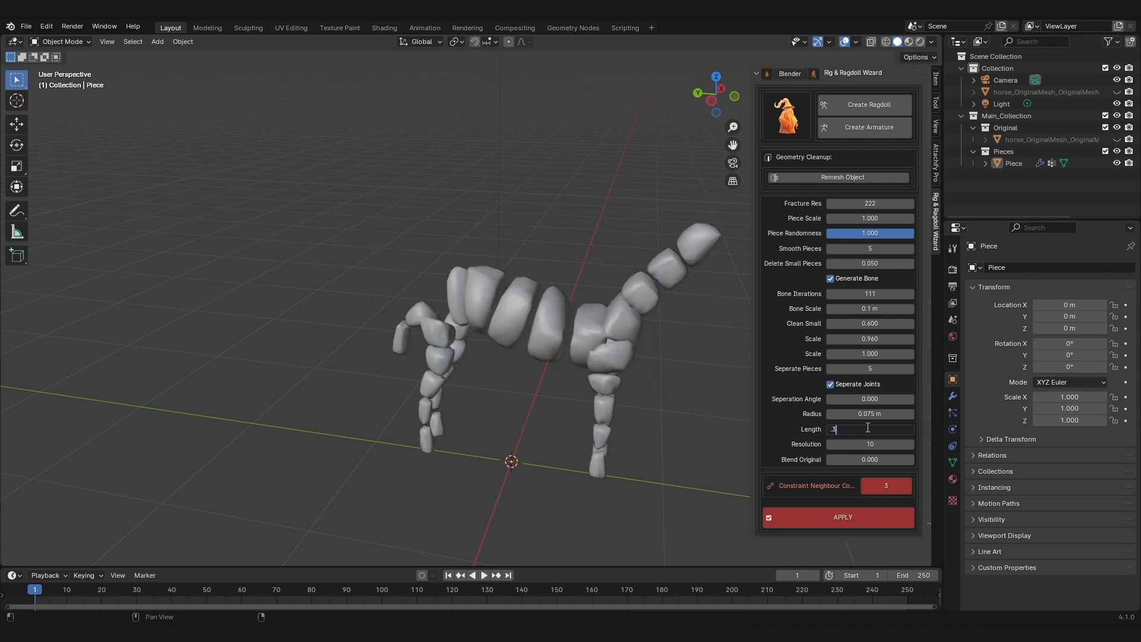
pyautogui.press('Return')
pyautogui.moveTo(640, 398)
pyautogui.keyDown('shift'); pyautogui.mouseDown(button='middle')
pyautogui.moveTo(556, 394)
pyautogui.moveTo(642, 410)
pyautogui.mouseUp(button='middle'); pyautogui.keyUp('shift')
pyautogui.click(884, 434)
pyautogui.press('Return')
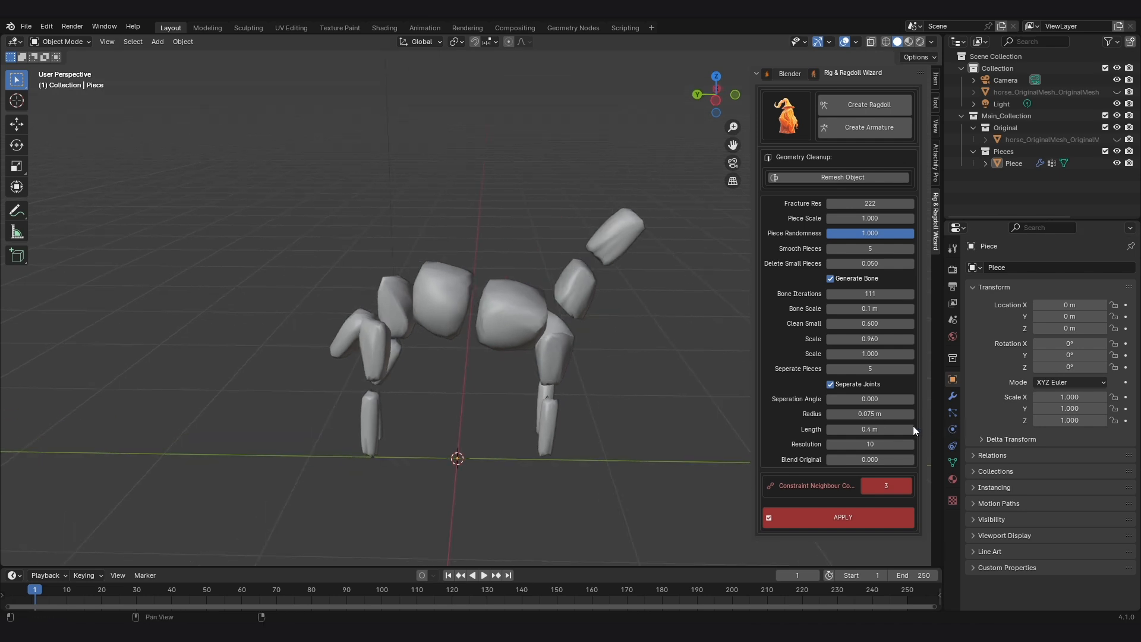
# Set the joint Length to 0.1 m, the Seperation Angle to 0.1 and the Resolution to 12.
pyautogui.write('.1')
pyautogui.press('Return')
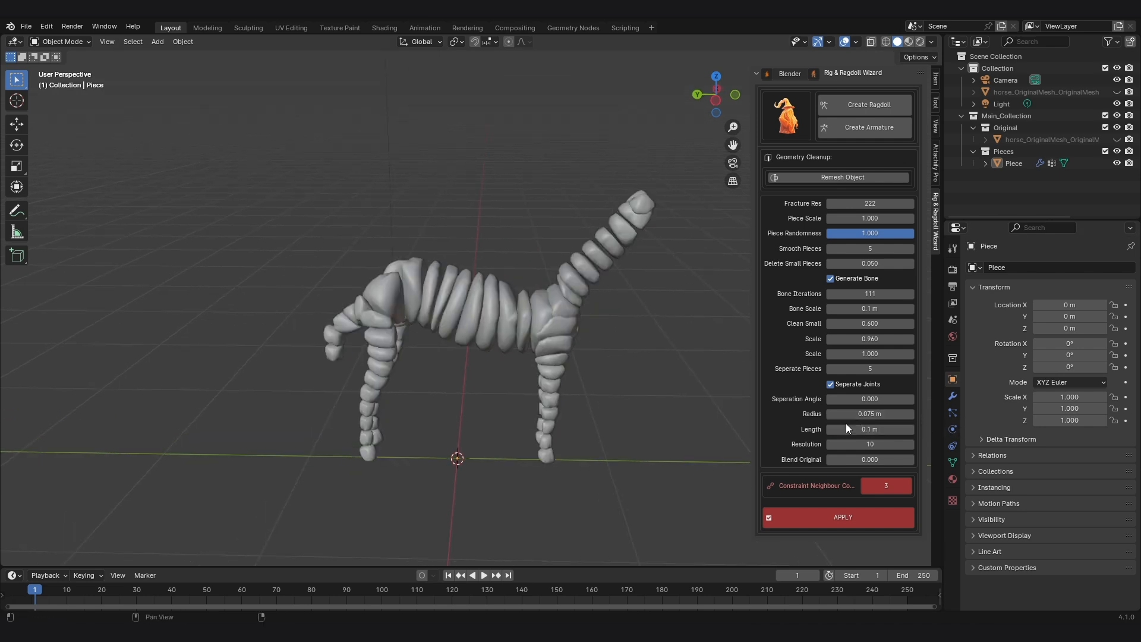
pyautogui.moveTo(618, 407); pyautogui.dragTo(597, 404, button='middle')
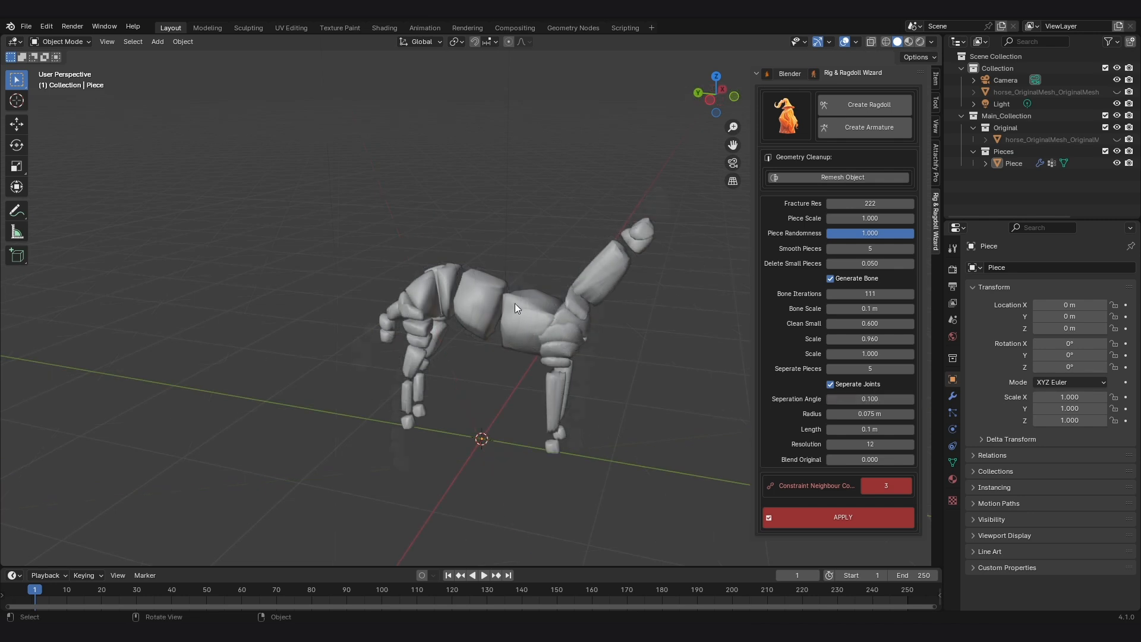
# Show the Piece object's modifier settings and inspect the ragdoll's BoneGen nodes.
pyautogui.click(953, 396)
pyautogui.moveTo(545, 269); pyautogui.dragTo(524, 278, button='middle')
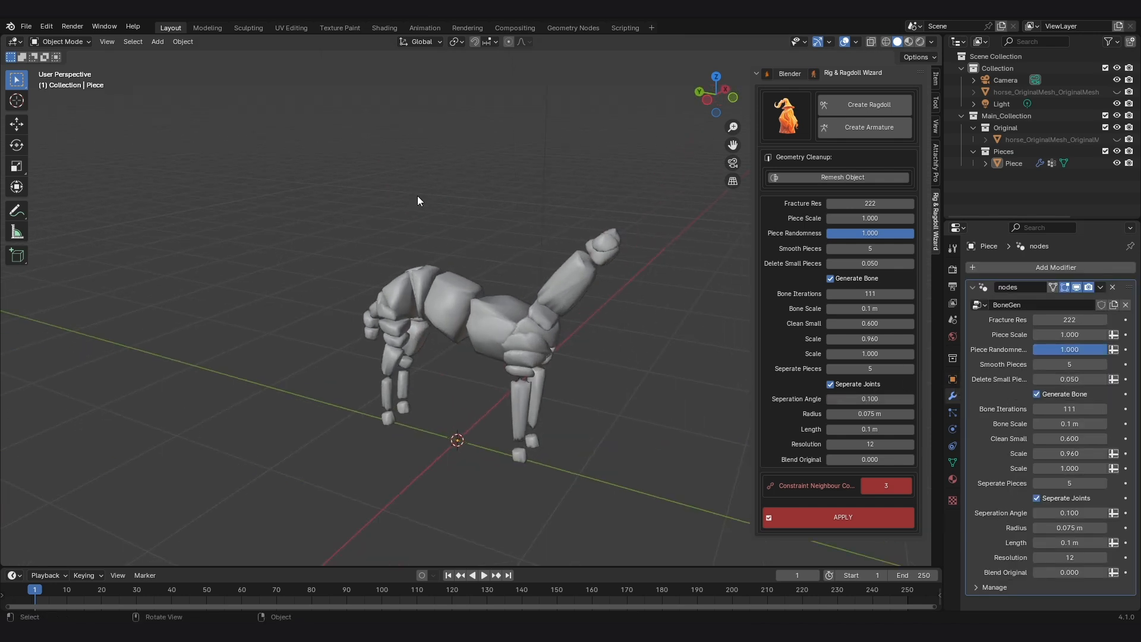
pyautogui.moveTo(648, 414); pyautogui.dragTo(653, 285, button='middle')
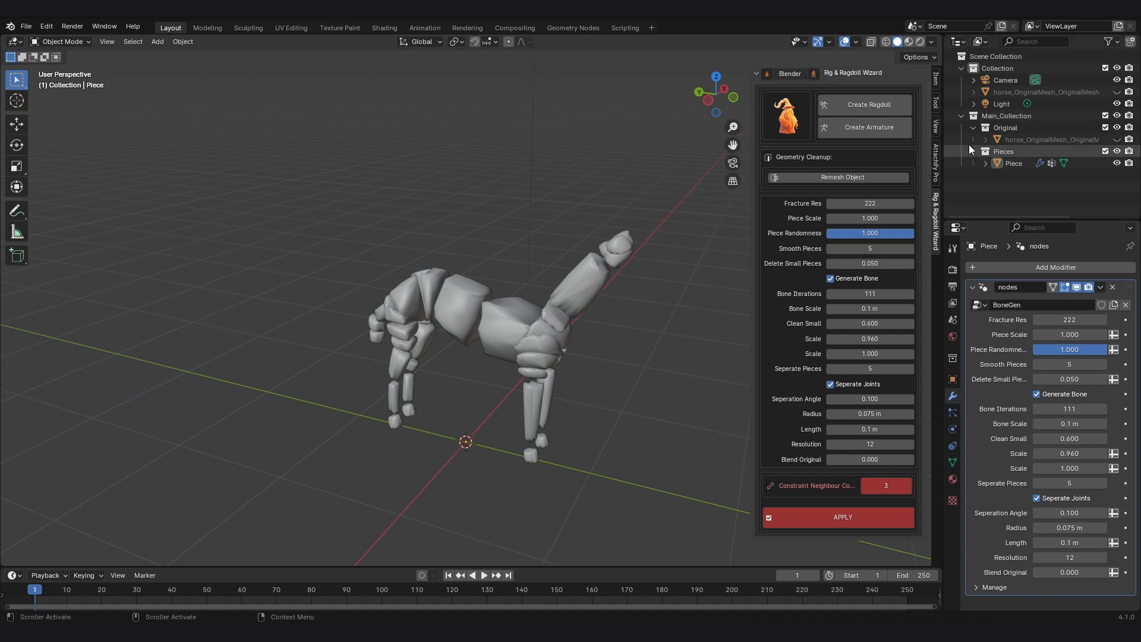
# Add a remesh to the ragdoll piece with a voxel size of 0.044 m and an adaptivity of 1 m.
pyautogui.click(823, 177)
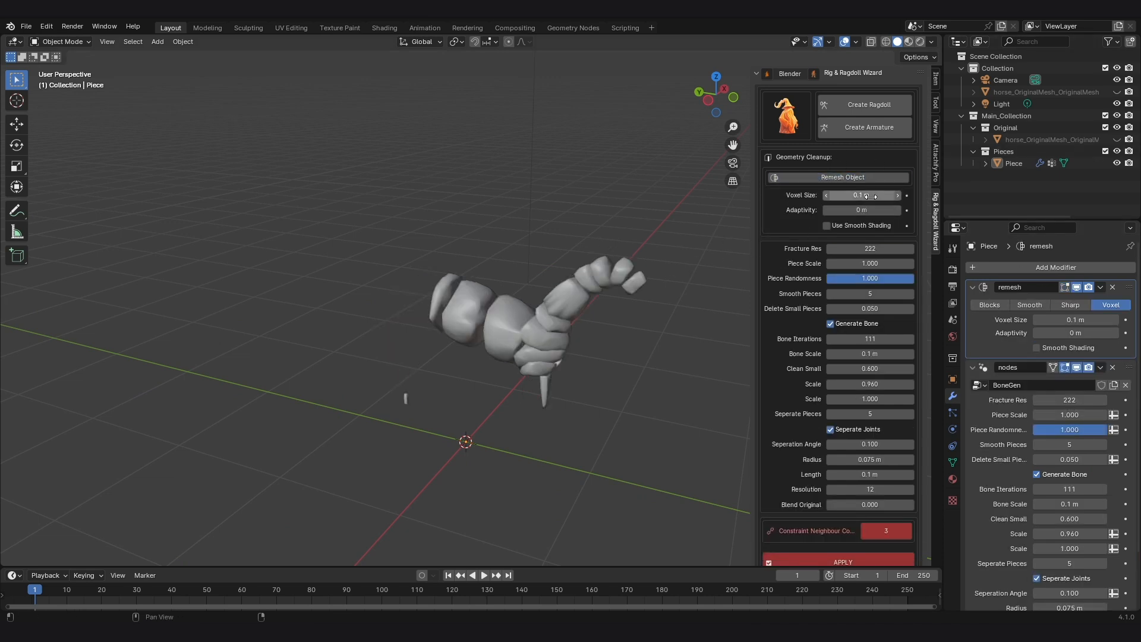
pyautogui.moveTo(861, 195); pyautogui.dragTo(891, 211)
pyautogui.moveTo(593, 253); pyautogui.dragTo(602, 253, button='middle')
pyautogui.moveTo(875, 196); pyautogui.dragTo(857, 196)
pyautogui.moveTo(588, 300)
pyautogui.mouseDown(button='middle')
pyautogui.moveTo(674, 290)
pyautogui.moveTo(543, 271)
pyautogui.moveTo(555, 295)
pyautogui.moveTo(593, 301)
pyautogui.mouseUp(button='middle')
pyautogui.scroll(4, 593, 302)
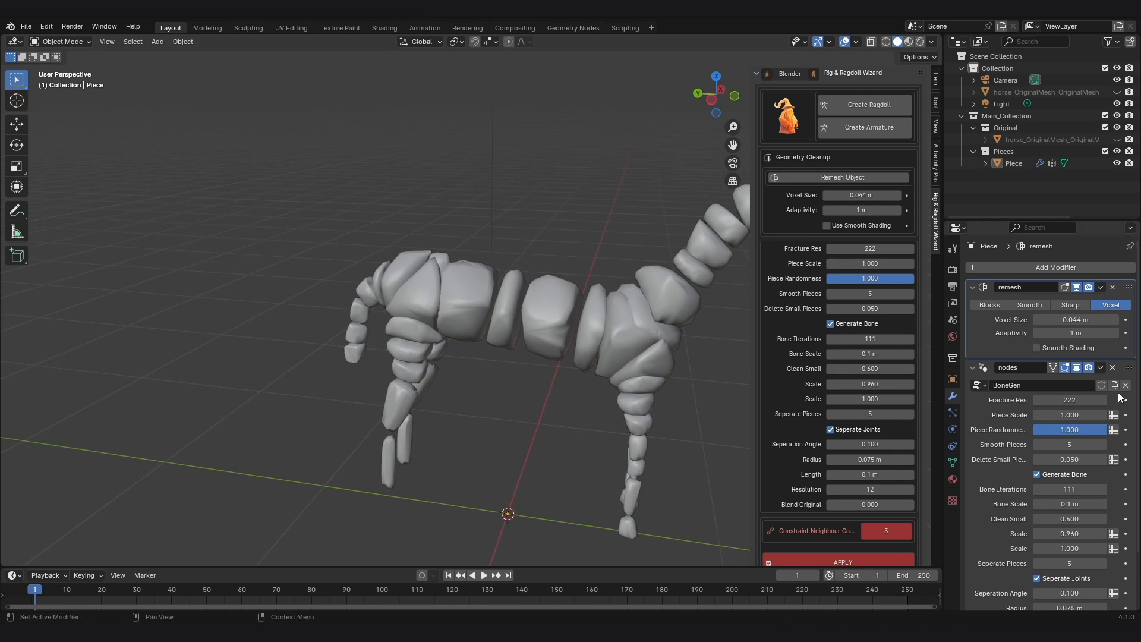
# Hide the nodes modifier in the viewport and refine the remesh to voxel size 0.00773 m and adaptivity 0.4 m.
pyautogui.click(1076, 367)
pyautogui.scroll(-4, 377, 336)
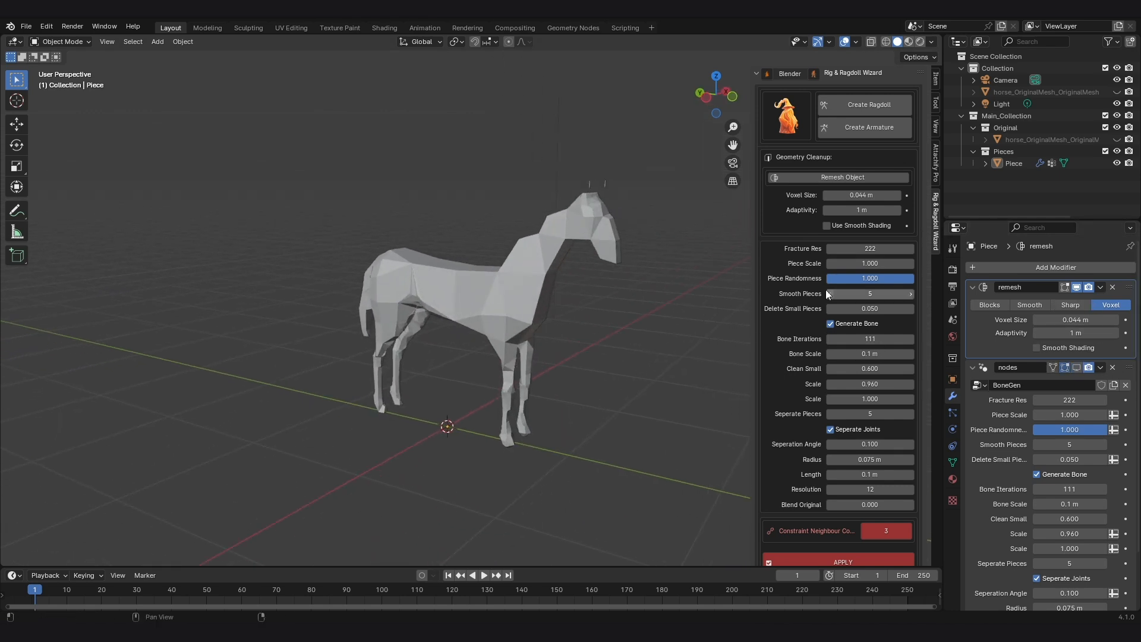
pyautogui.moveTo(861, 192); pyautogui.dragTo(811, 191)
pyautogui.moveTo(440, 281); pyautogui.dragTo(482, 280, button='middle')
pyautogui.moveTo(861, 210); pyautogui.dragTo(822, 211)
pyautogui.moveTo(618, 232); pyautogui.dragTo(742, 229, button='middle')
pyautogui.moveTo(529, 261); pyautogui.dragTo(447, 268, button='middle')
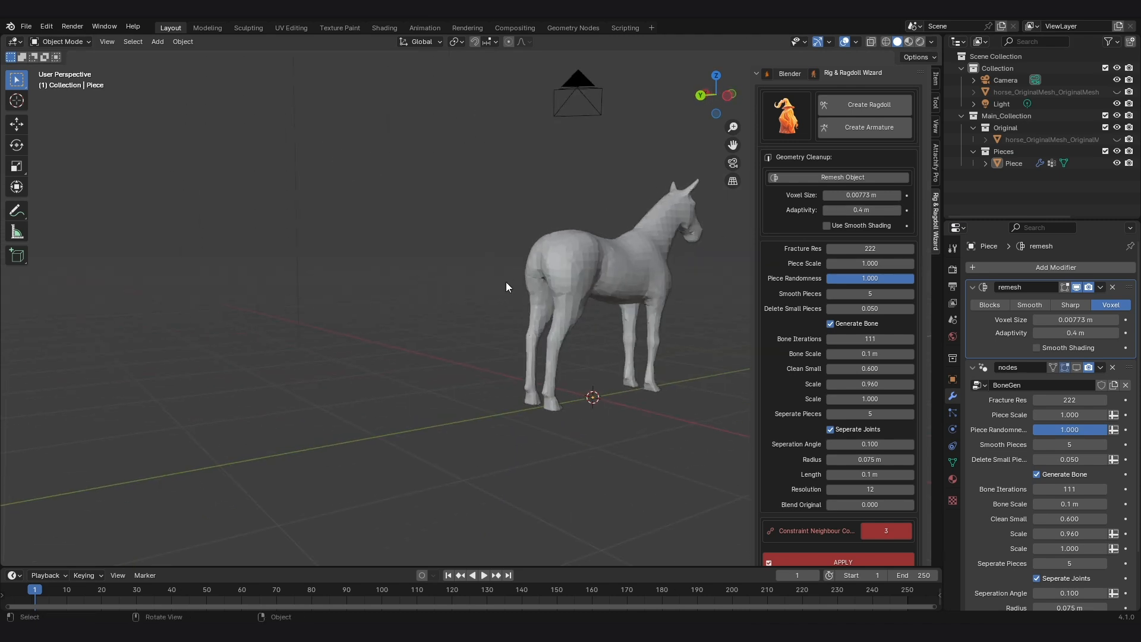
pyautogui.moveTo(506, 286); pyautogui.dragTo(414, 326, button='middle')
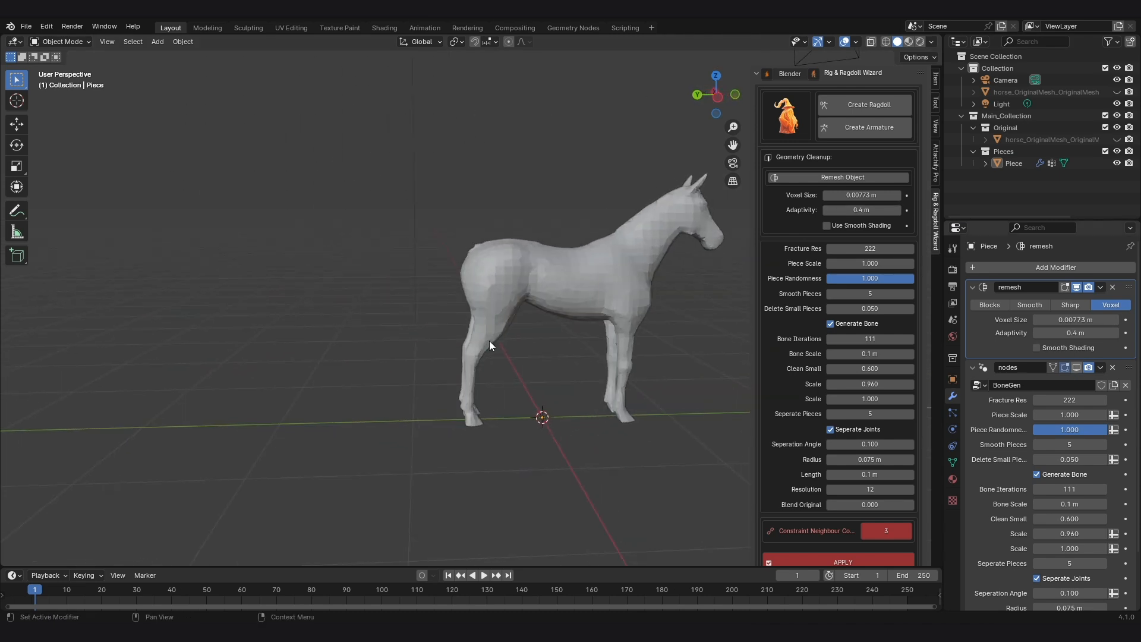
pyautogui.moveTo(668, 279); pyautogui.dragTo(741, 317, button='middle')
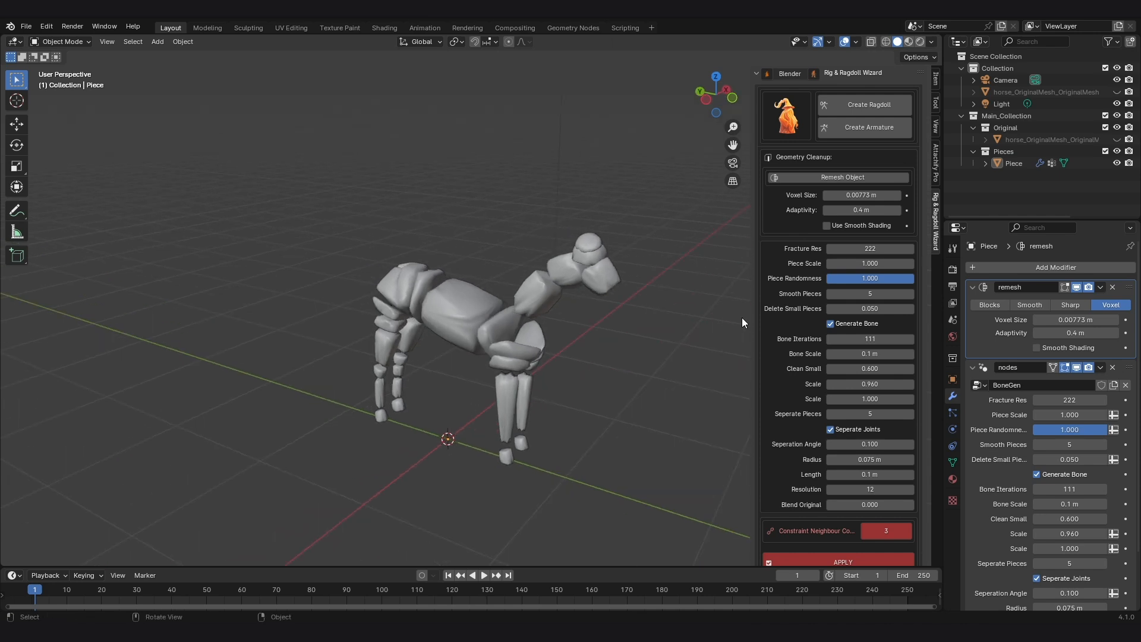
# Hide the nodes modifier again and add a Solidify modifier as the first one in the stack.
pyautogui.click(1076, 366)
pyautogui.moveTo(595, 333); pyautogui.dragTo(701, 294, button='middle')
pyautogui.click(1056, 267)
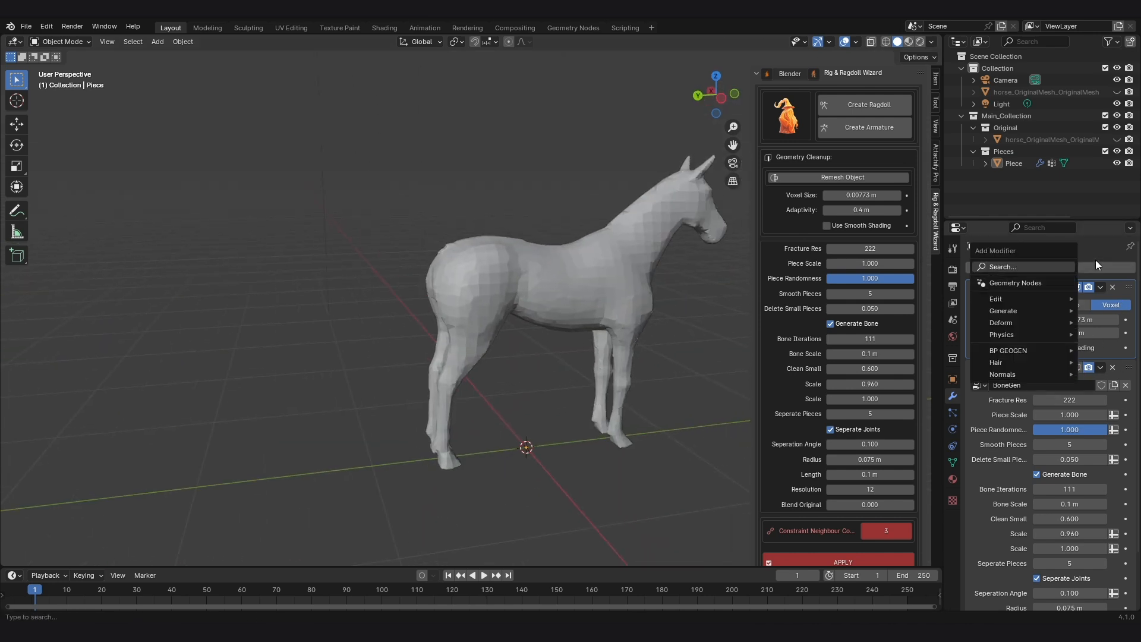
pyautogui.click(1065, 269)
pyautogui.moveTo(1021, 307)
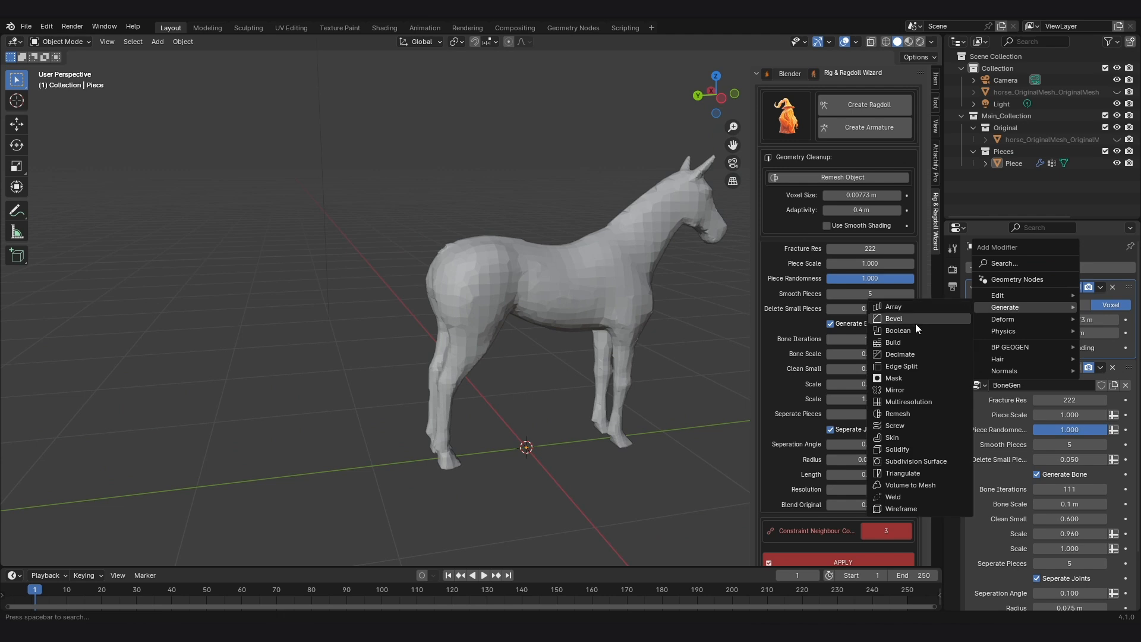
pyautogui.click(914, 449)
pyautogui.scroll(-7, 1086, 400)
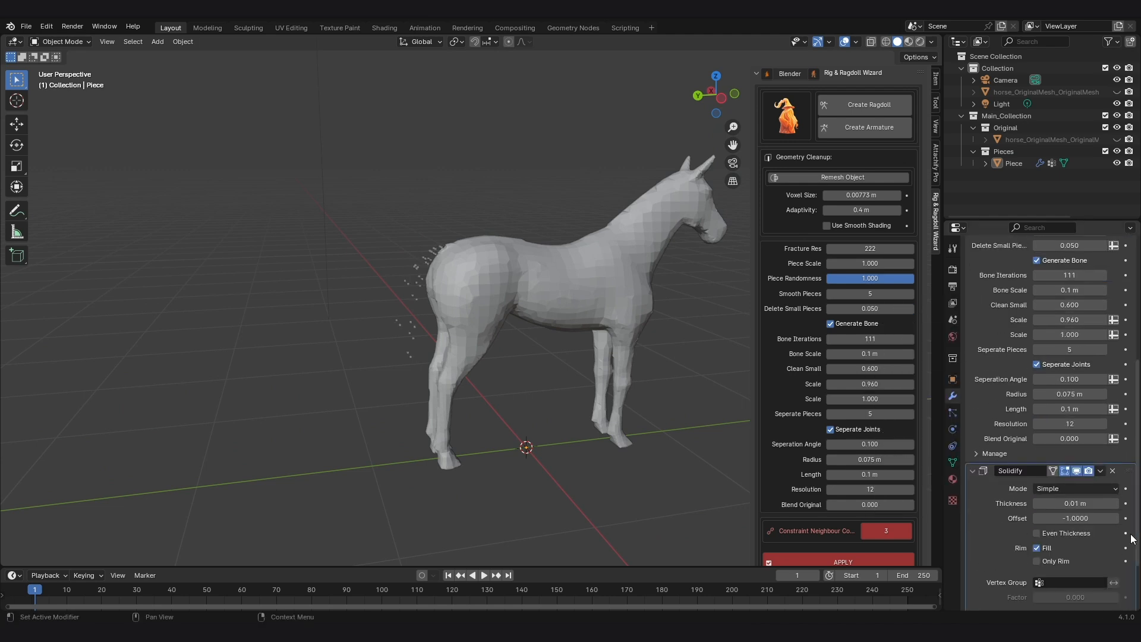
pyautogui.moveTo(1128, 470); pyautogui.dragTo(1128, 229)
pyautogui.scroll(3, 1113, 299)
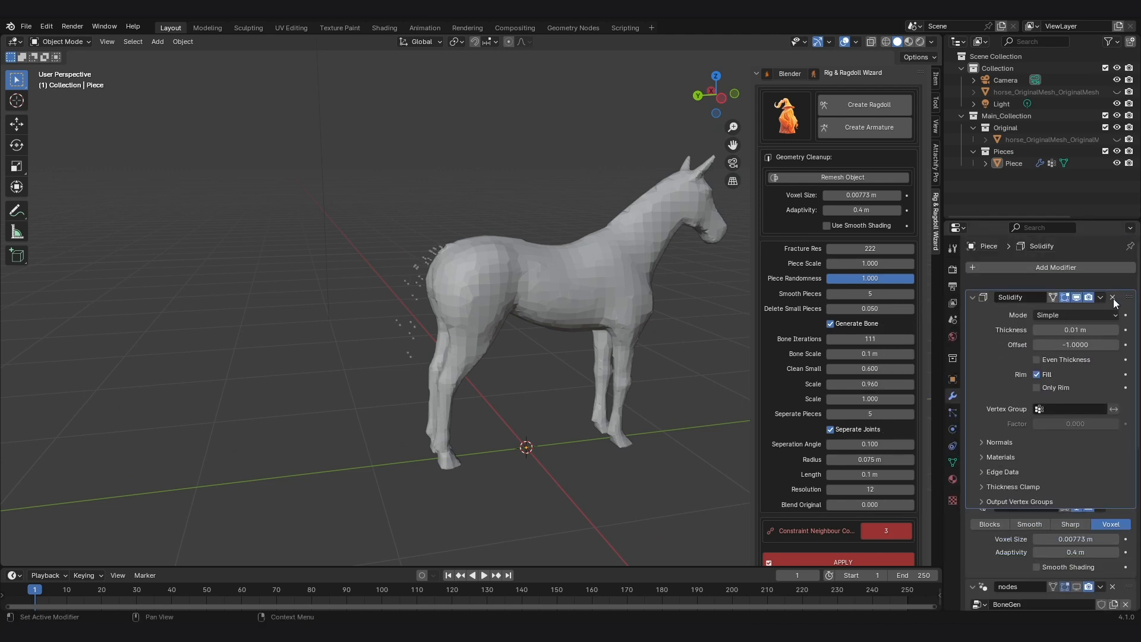
# Remove the Solidify and remesh modifiers, and set Bone Iterations to 122 and Seperation Angle to 0.12 on the displayed nodes.
pyautogui.moveTo(1075, 319)
pyautogui.mouseDown()
pyautogui.moveTo(1117, 320)
pyautogui.moveTo(1074, 326)
pyautogui.mouseUp()
pyautogui.click(1072, 364)
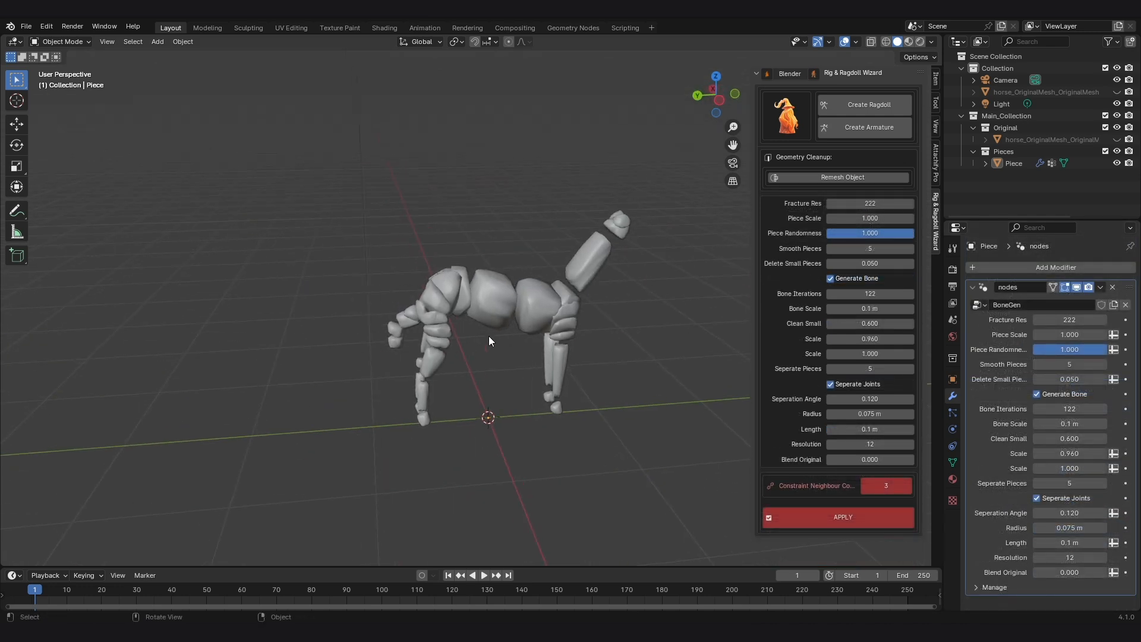
pyautogui.moveTo(585, 322); pyautogui.dragTo(512, 311, button='middle')
pyautogui.scroll(-2, 534, 312)
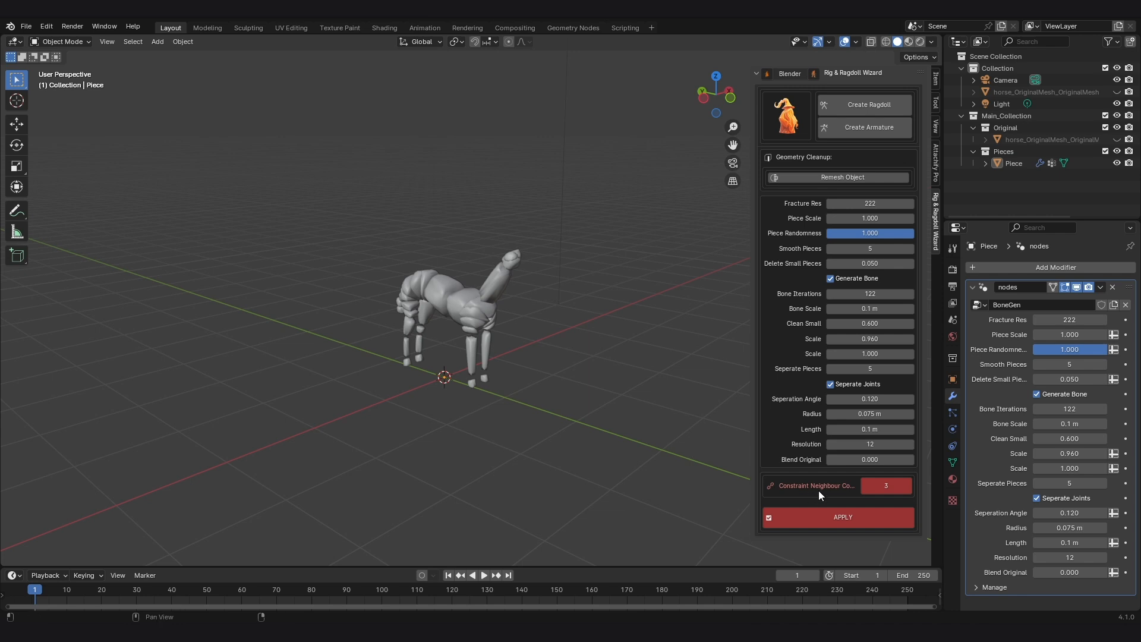
# Widen the ragdoll settings area to show its full labels and inspect the horse pieces up close.
pyautogui.moveTo(753, 424); pyautogui.dragTo(664, 424)
pyautogui.moveTo(594, 410); pyautogui.dragTo(402, 323, button='middle')
pyautogui.scroll(5, 579, 349)
pyautogui.scroll(-3, 370, 344)
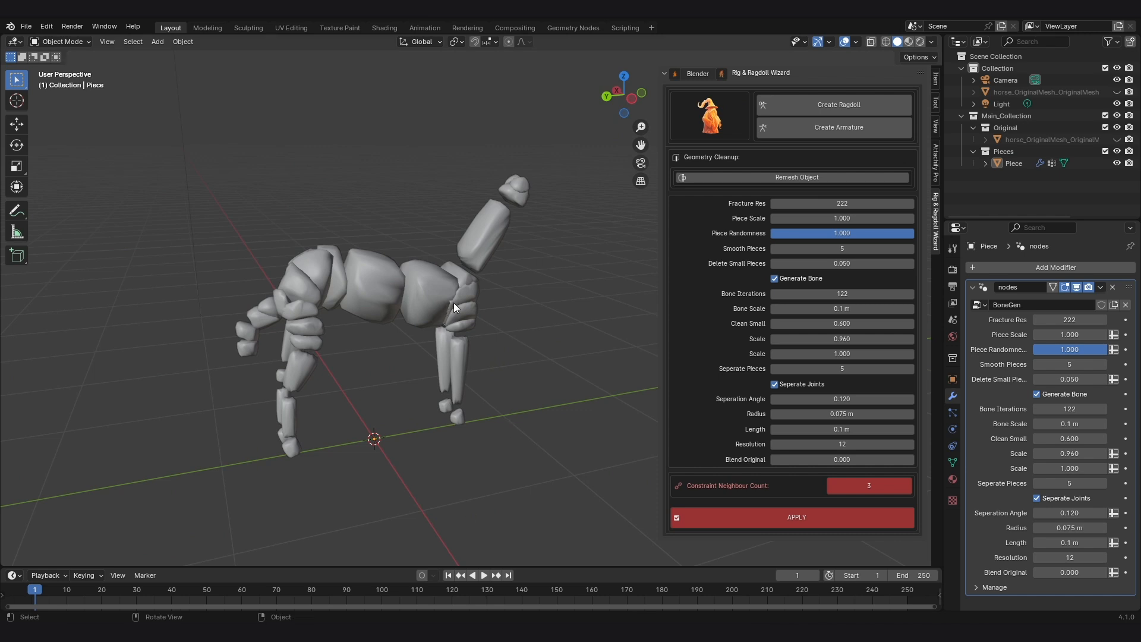
# Select the horse pieces object, apply the ragdoll settings and examine the generated ragdoll around the neck and head.
pyautogui.moveTo(454, 308); pyautogui.dragTo(474, 339, button='middle')
pyautogui.scroll(2, 487, 309)
pyautogui.click(493, 277)
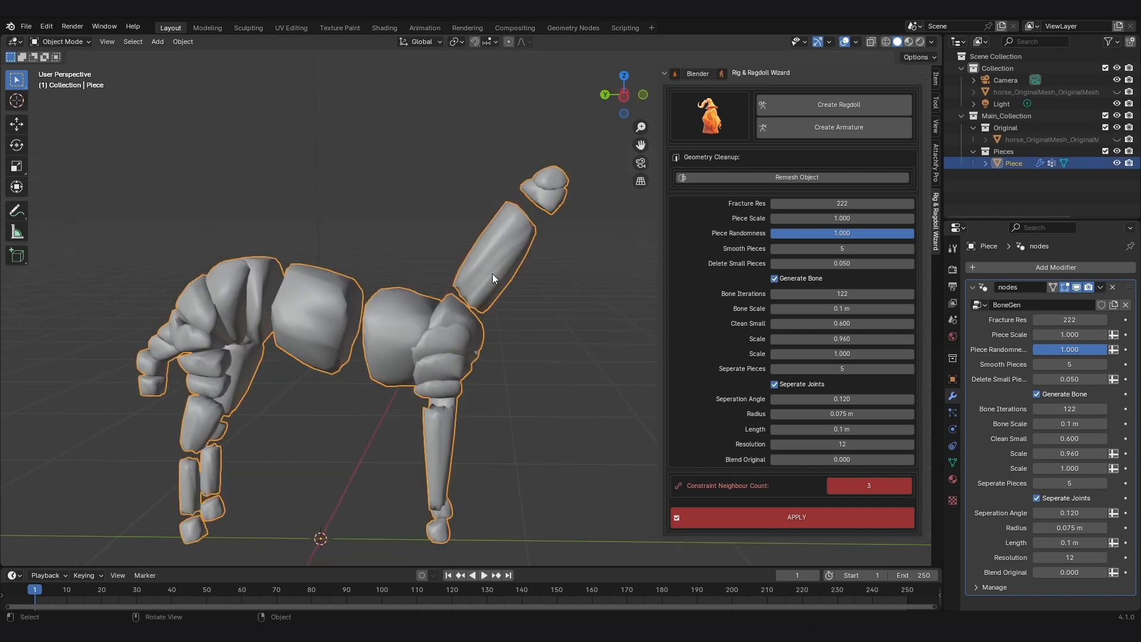
pyautogui.moveTo(492, 277); pyautogui.dragTo(522, 297, button='middle')
pyautogui.scroll(2, 540, 294)
pyautogui.scroll(-1, 527, 297)
pyautogui.scroll(1, 526, 292)
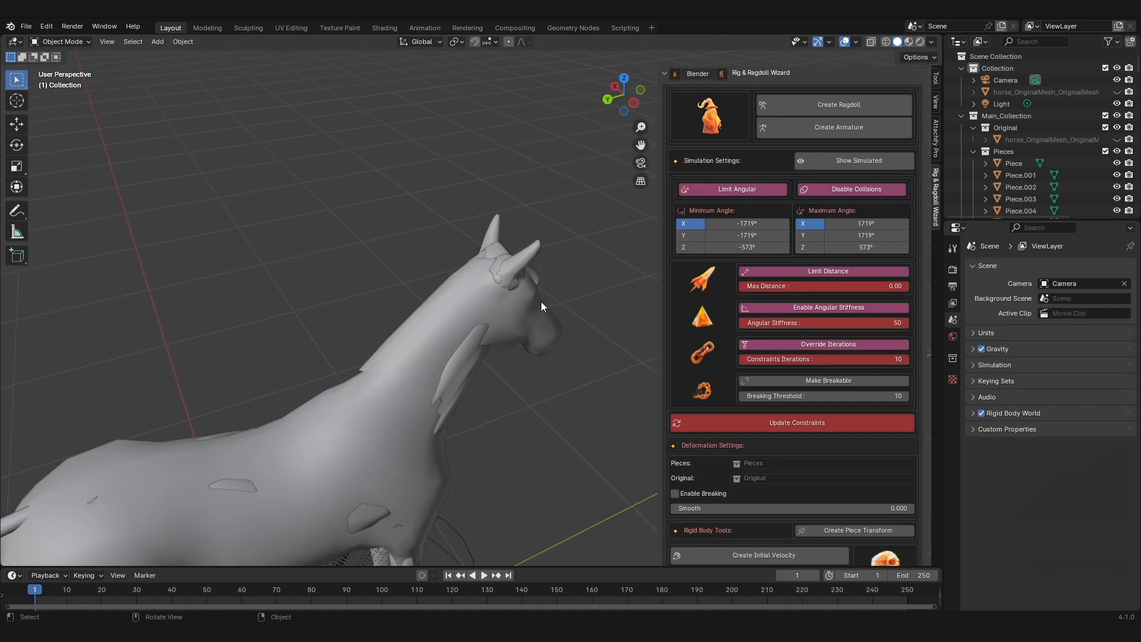
# Display the ragdoll pieces instead of the simulated mesh and inspect the neck piece and its surrounding joints up close.
pyautogui.click(865, 167)
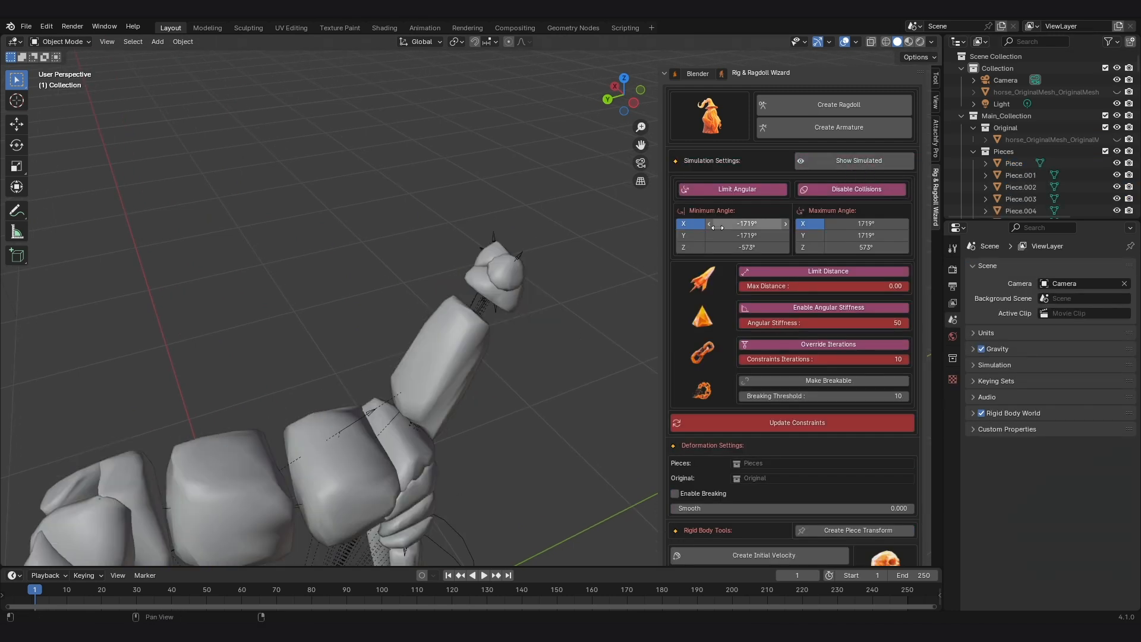
pyautogui.click(510, 284)
pyautogui.keyDown('shift'); pyautogui.moveTo(551, 284); pyautogui.dragTo(537, 260, button='middle'); pyautogui.keyUp('shift')
pyautogui.moveTo(538, 260)
pyautogui.mouseDown(button='middle')
pyautogui.moveTo(558, 264)
pyautogui.moveTo(535, 274)
pyautogui.mouseUp(button='middle')
pyautogui.click(469, 319)
pyautogui.moveTo(469, 319); pyautogui.dragTo(496, 280, button='middle')
pyautogui.scroll(3, 454, 327)
pyautogui.moveTo(445, 238); pyautogui.dragTo(546, 240, button='middle')
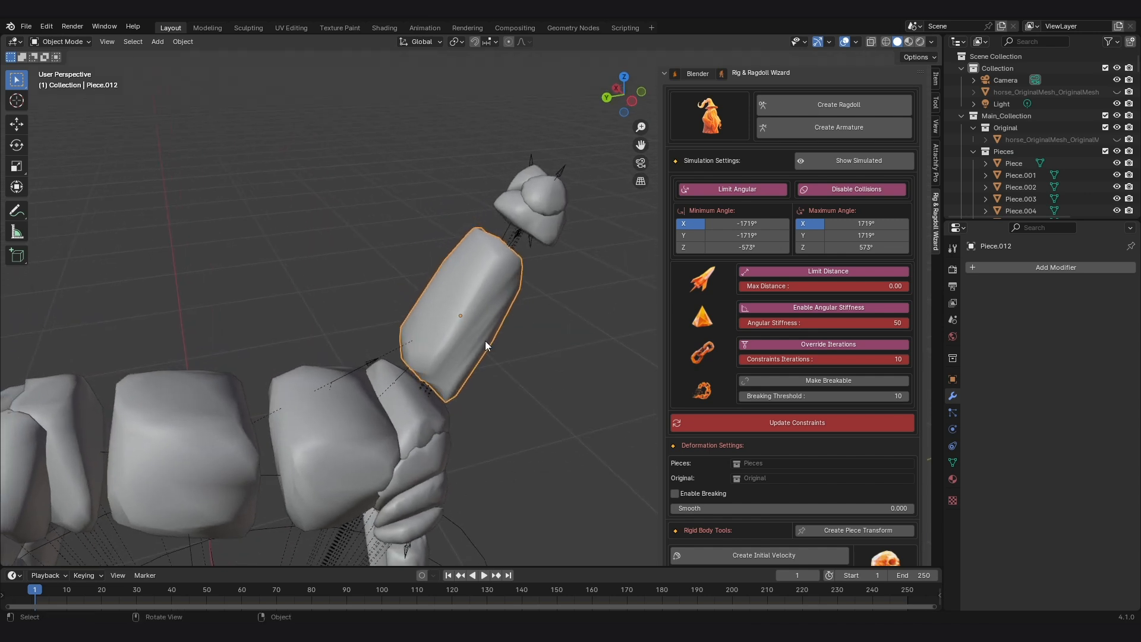
pyautogui.moveTo(485, 341); pyautogui.dragTo(468, 296, button='middle')
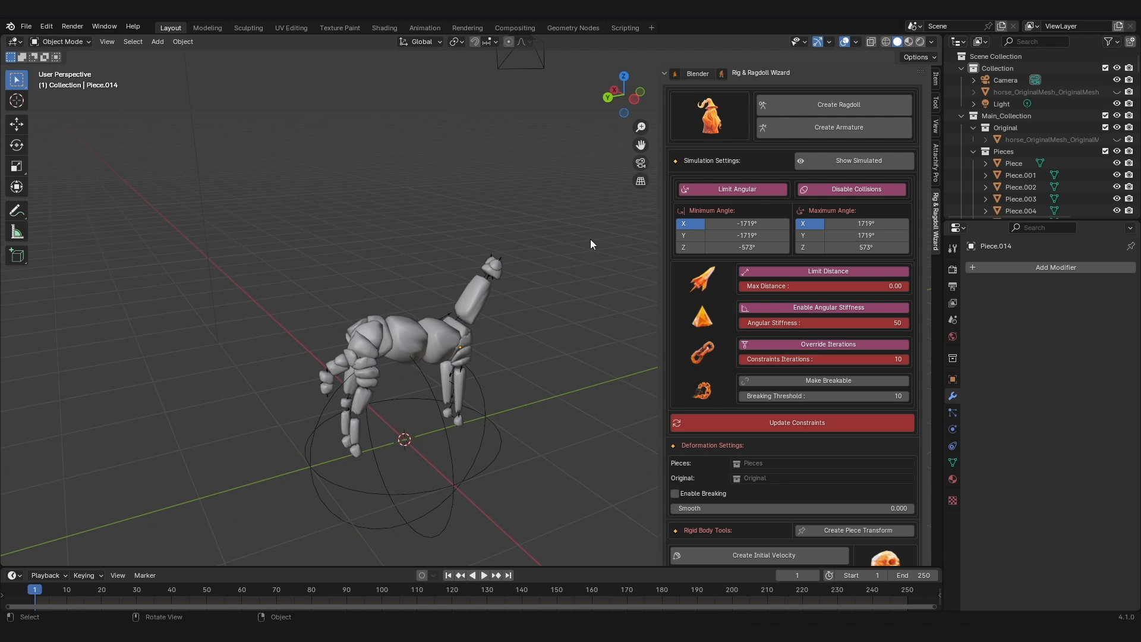
# Play the ragdoll simulation from the start twice and watch how the horse pieces fall.
pyautogui.moveTo(590, 239); pyautogui.dragTo(574, 319, button='middle')
pyautogui.keyDown('shift'); pyautogui.moveTo(476, 283); pyautogui.dragTo(505, 287, button='middle'); pyautogui.keyUp('shift')
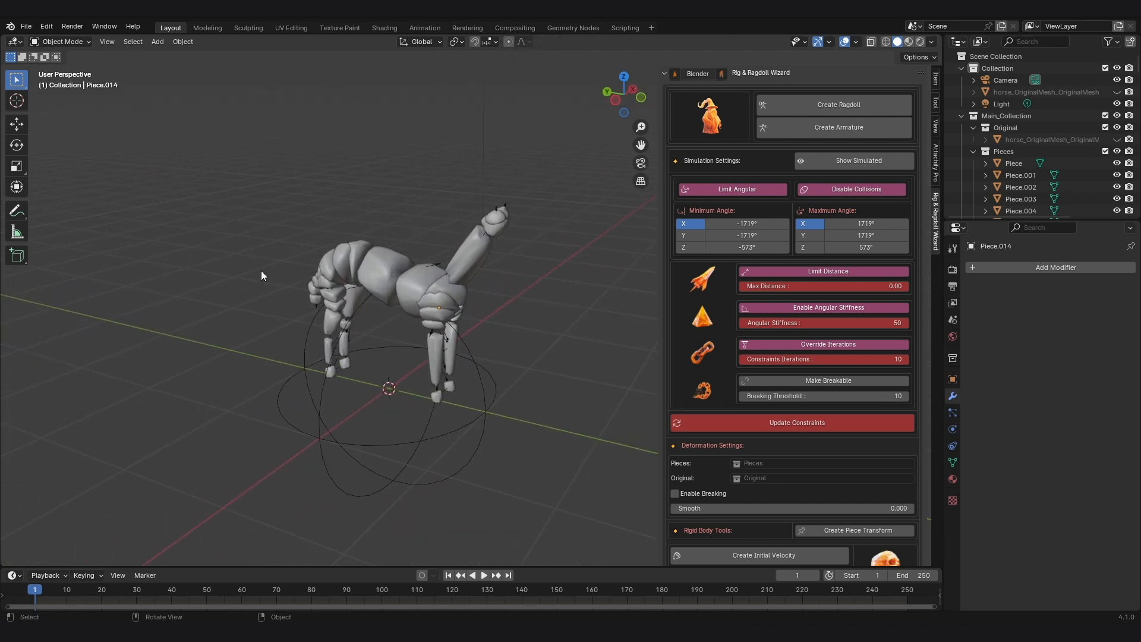
pyautogui.press('space')
pyautogui.scroll(-3, 457, 421)
pyautogui.press('space')
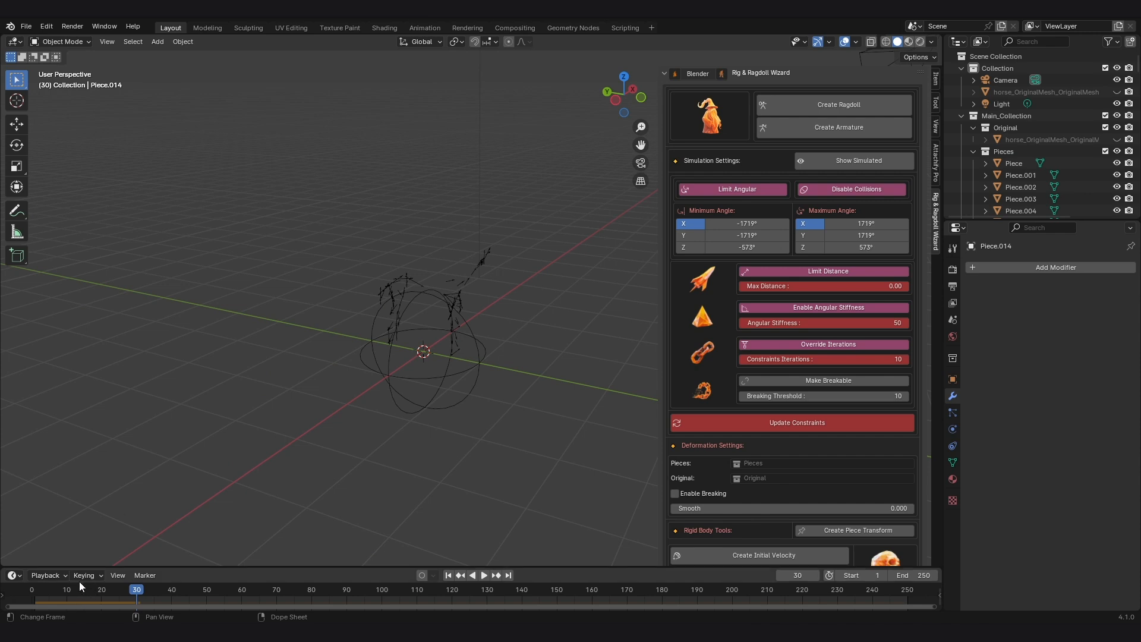
pyautogui.click(32, 591)
pyautogui.press('space')
pyautogui.click(31, 591)
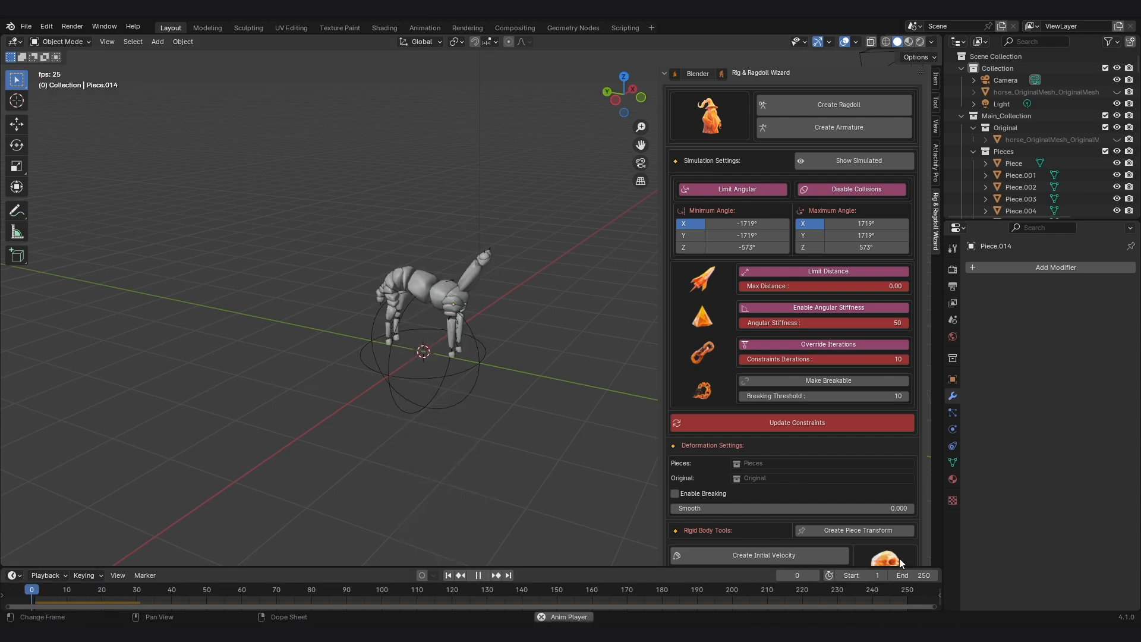
pyautogui.scroll(2, 534, 351)
pyautogui.press('space')
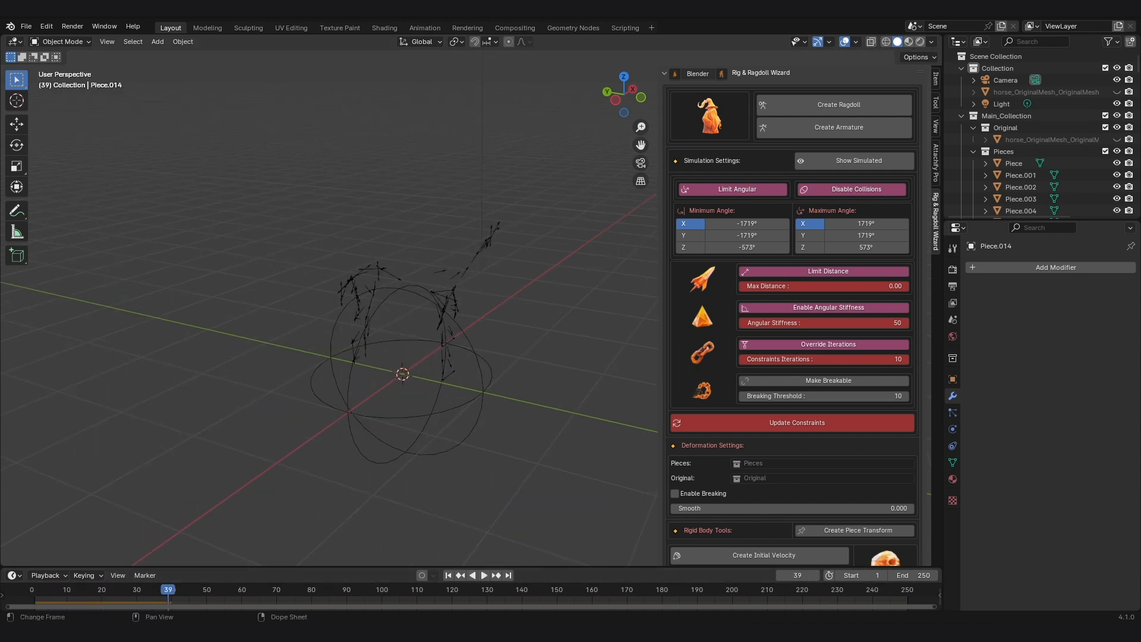
# Add a mesh plane at the origin and scale it up into a large ground beneath the horse.
pyautogui.click(158, 41)
pyautogui.moveTo(175, 55)
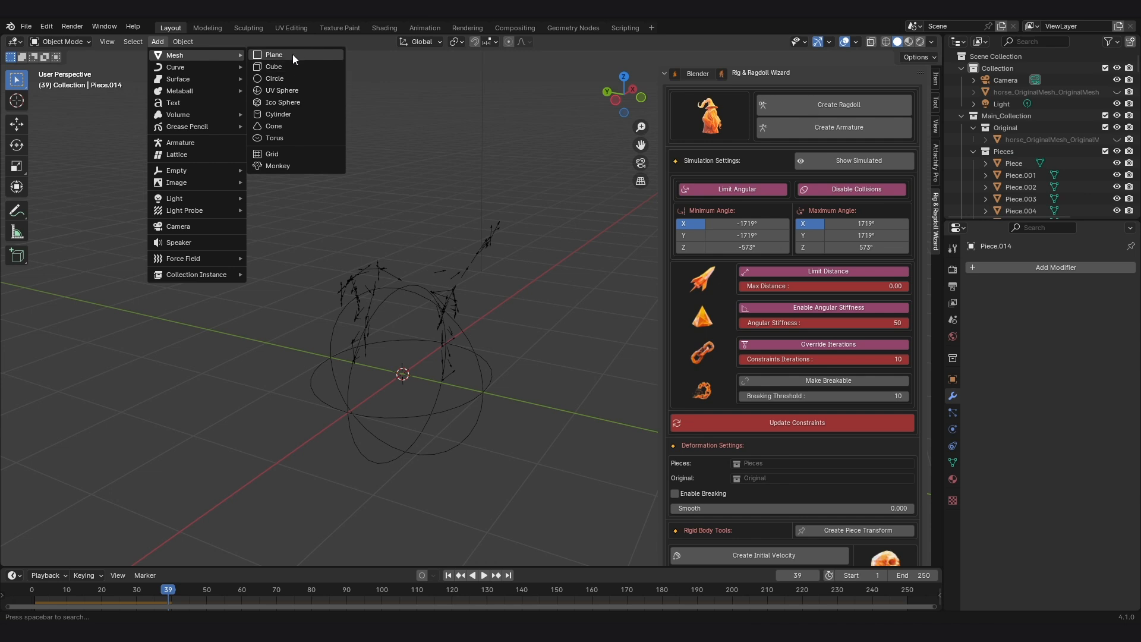
pyautogui.click(292, 54)
pyautogui.press('s')
pyautogui.click(692, 291)
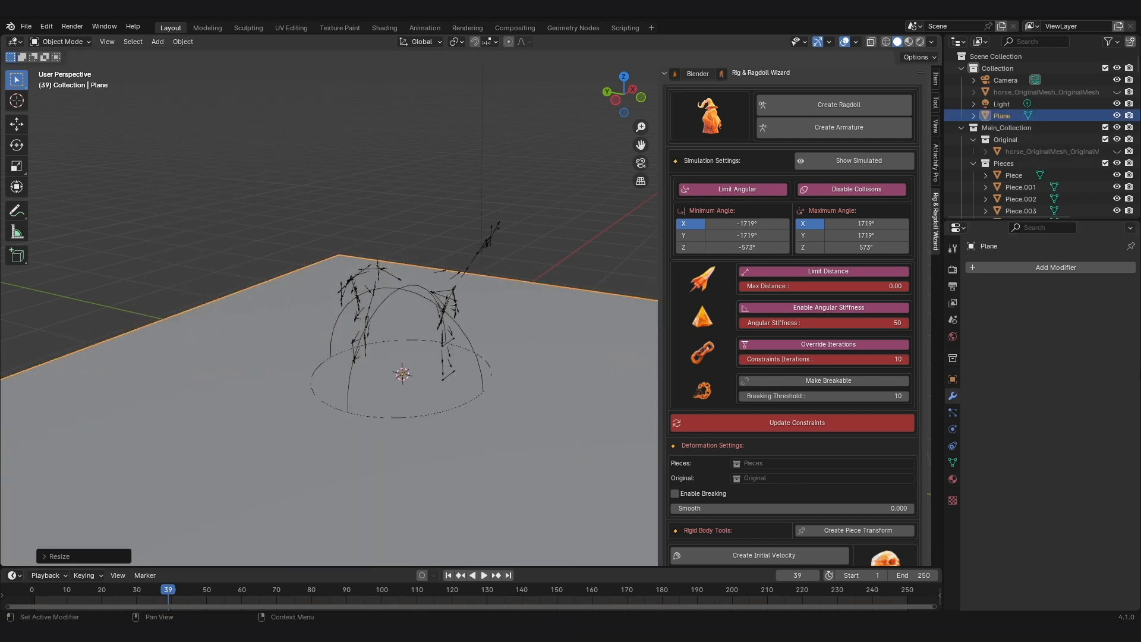
# Give the ground plane rigid body physics and set its type to Passive.
pyautogui.click(953, 412)
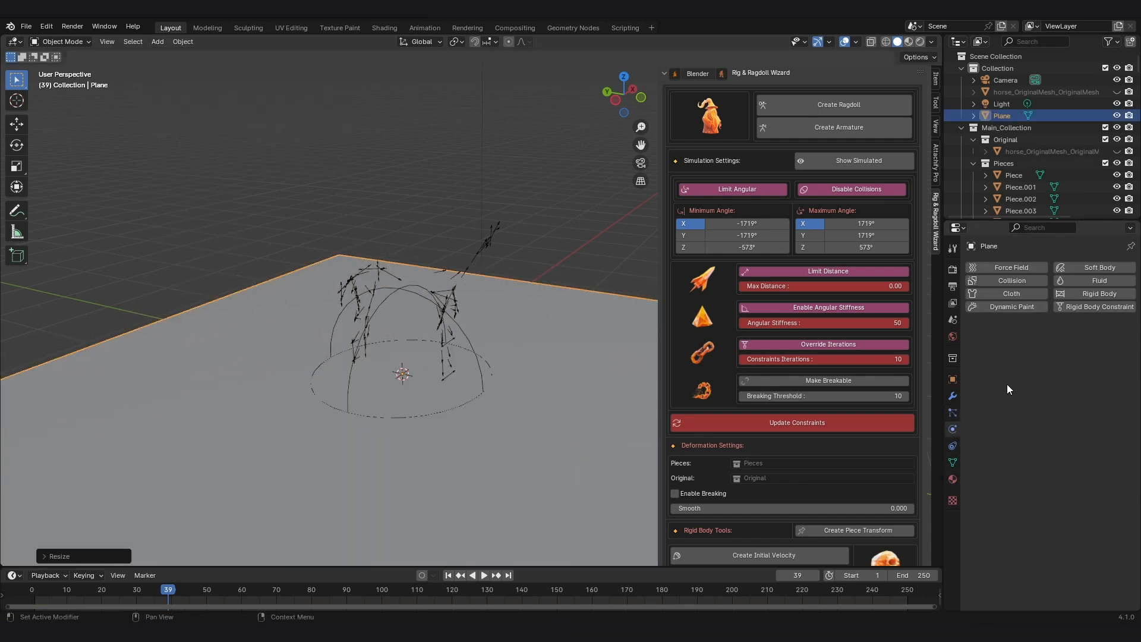
pyautogui.click(1084, 294)
pyautogui.click(1063, 345)
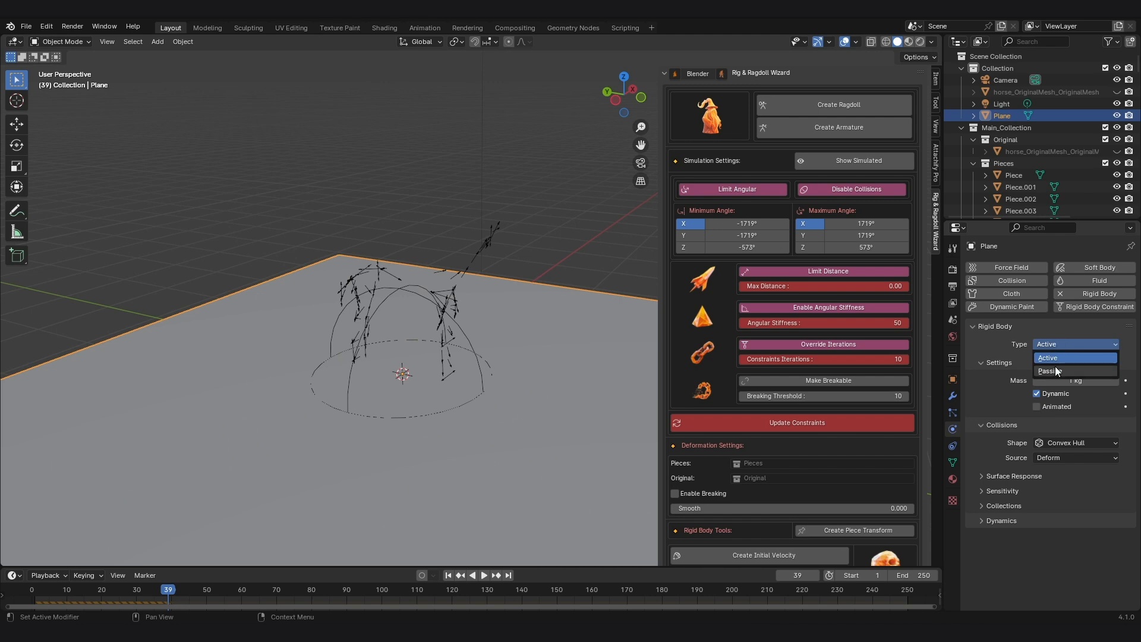
pyautogui.click(1057, 370)
# Play the simulation from the start to test the ground collision and save the file.
pyautogui.scroll(-1, 369, 364)
pyautogui.keyDown('shift'); pyautogui.moveTo(369, 364); pyautogui.dragTo(431, 362, button='middle'); pyautogui.keyUp('shift')
pyautogui.click(32, 589)
pyautogui.press('space')
pyautogui.hotkey('ctrl', 's')
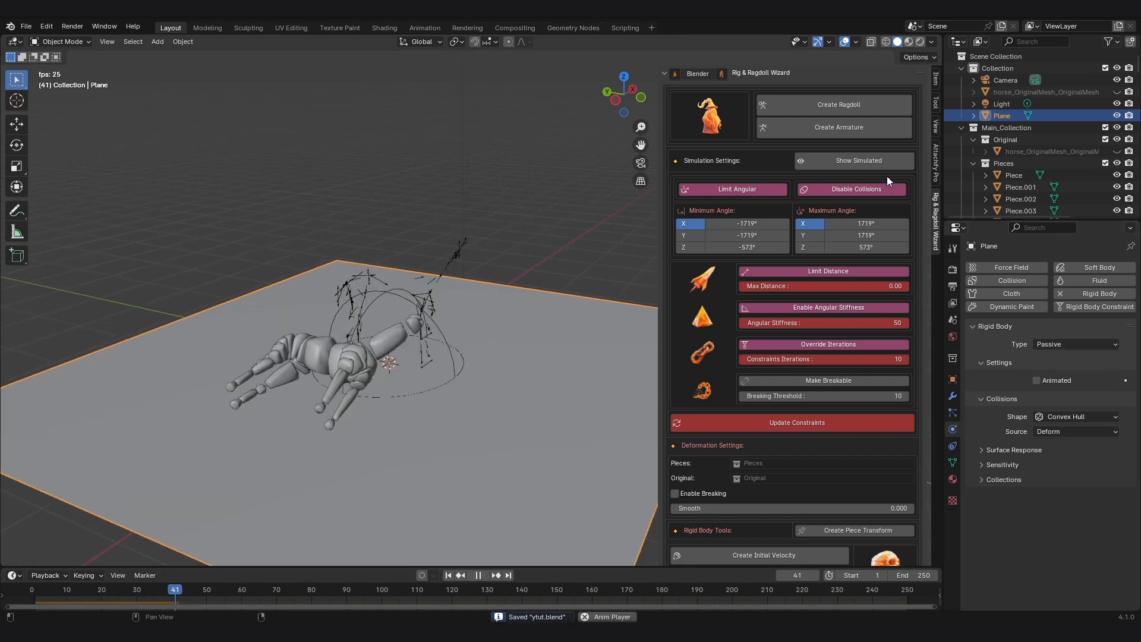
# Show the simulated horse mesh in material preview shading and replay the fall from the first frame.
pyautogui.click(873, 162)
pyautogui.moveTo(409, 380); pyautogui.dragTo(384, 398, button='middle')
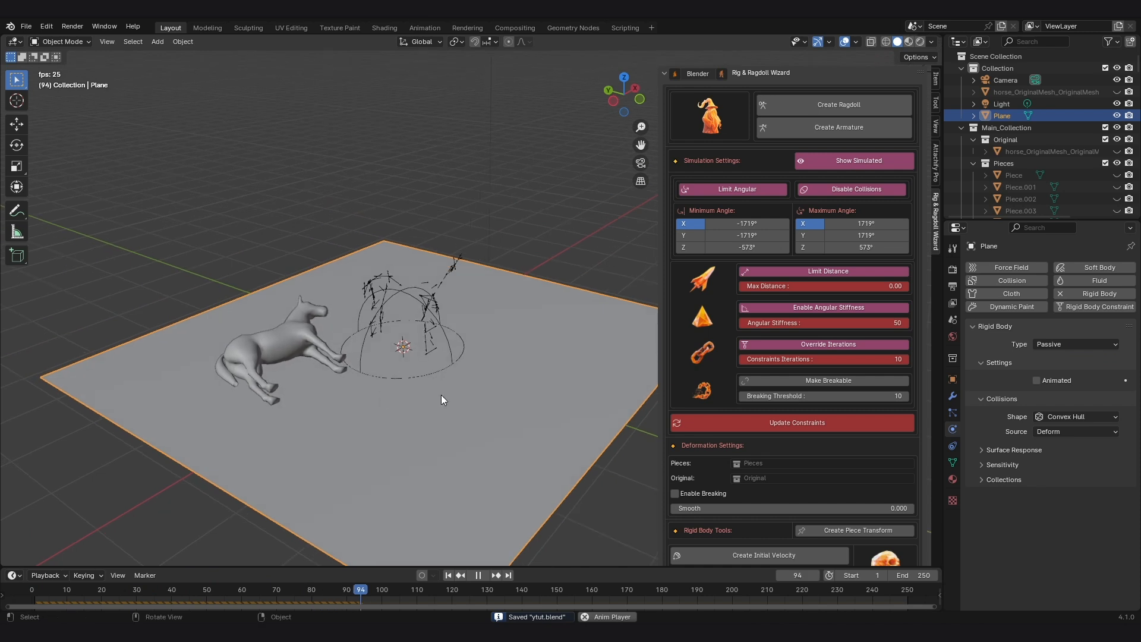
pyautogui.moveTo(455, 367); pyautogui.dragTo(459, 373, button='middle')
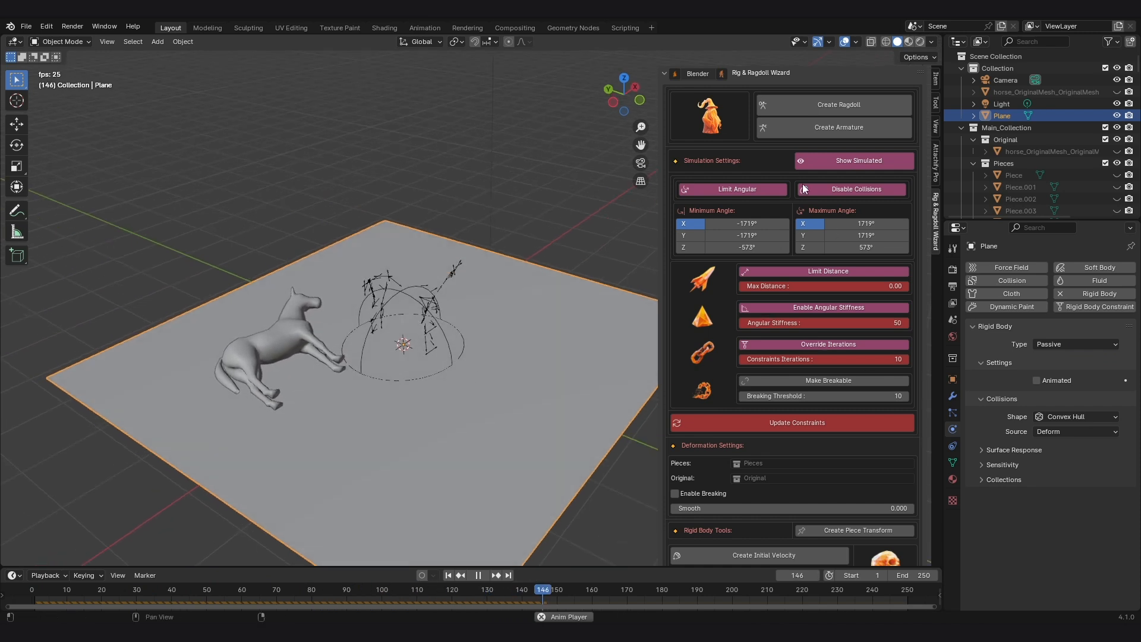
pyautogui.click(909, 42)
pyautogui.press('space')
pyautogui.hotkey('shift', 'Left')
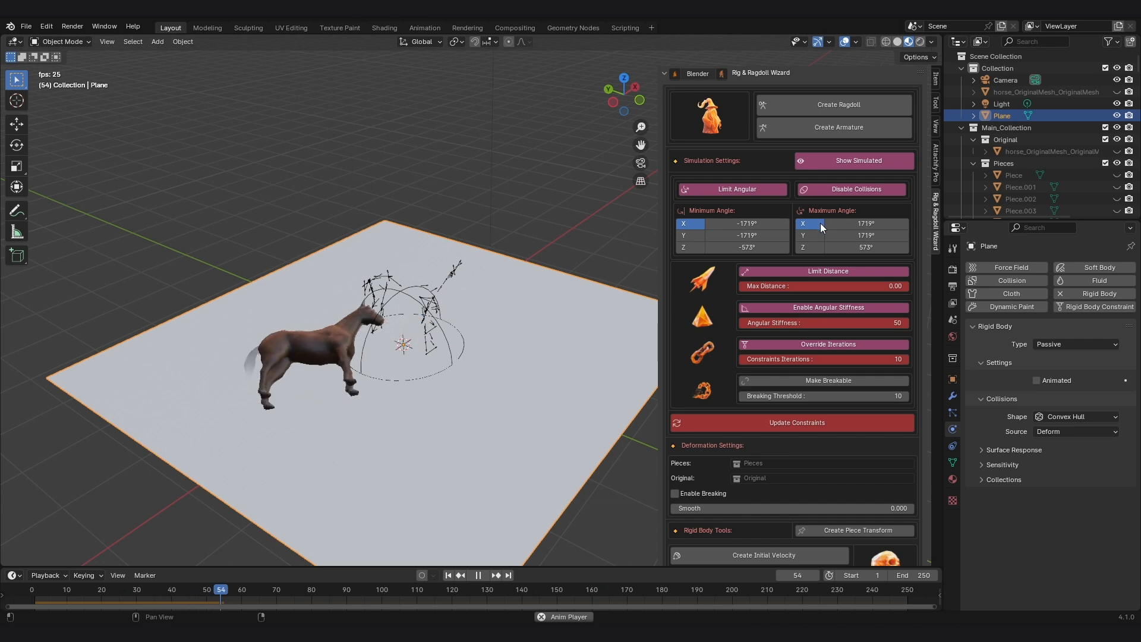
pyautogui.press('space')
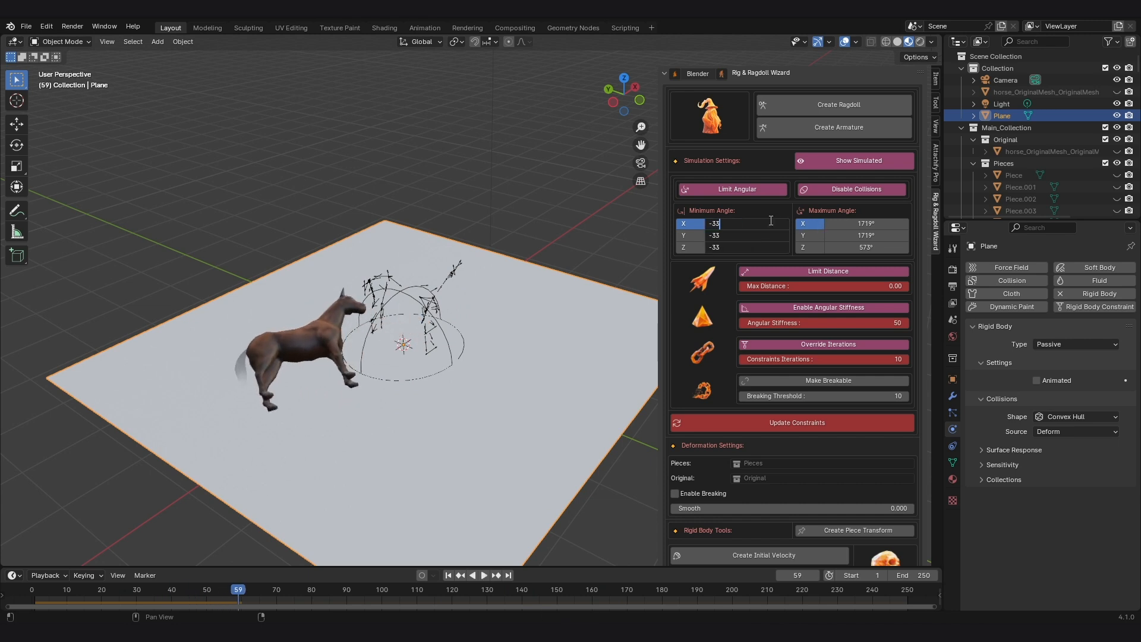
# Set the ragdoll's minimum angles to -33° and maximum angles to 33° on X, Y and Z.
pyautogui.press('Return')
pyautogui.write('33')
pyautogui.press('Return')
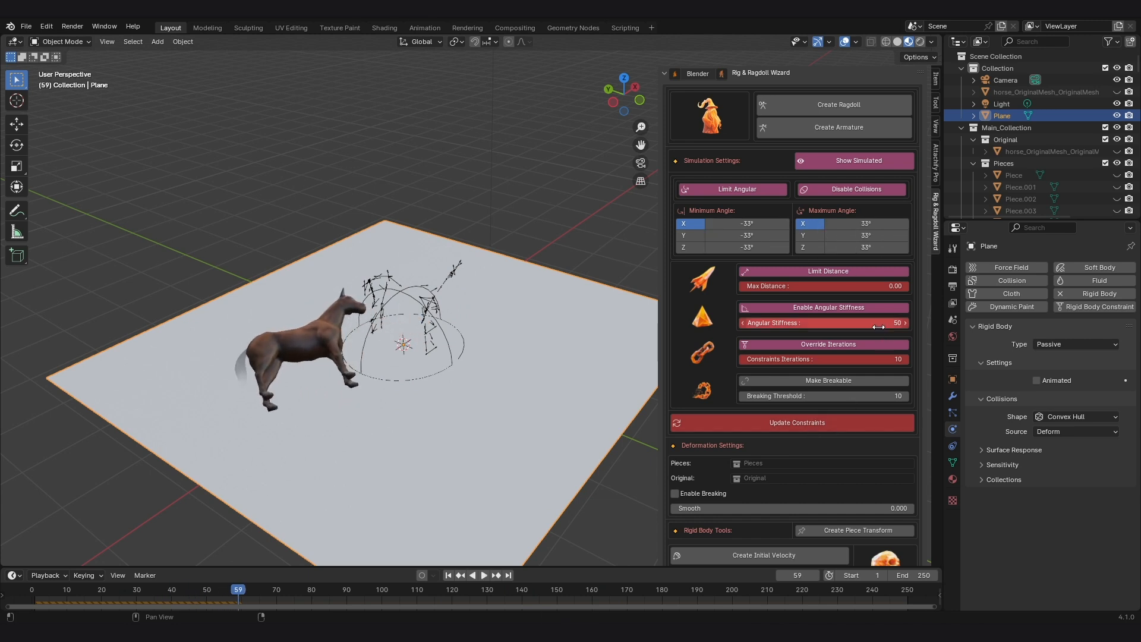
# Set Angular Stiffness to 1 and update the ragdoll constraints.
pyautogui.write('1')
pyautogui.press('Return')
pyautogui.click(824, 420)
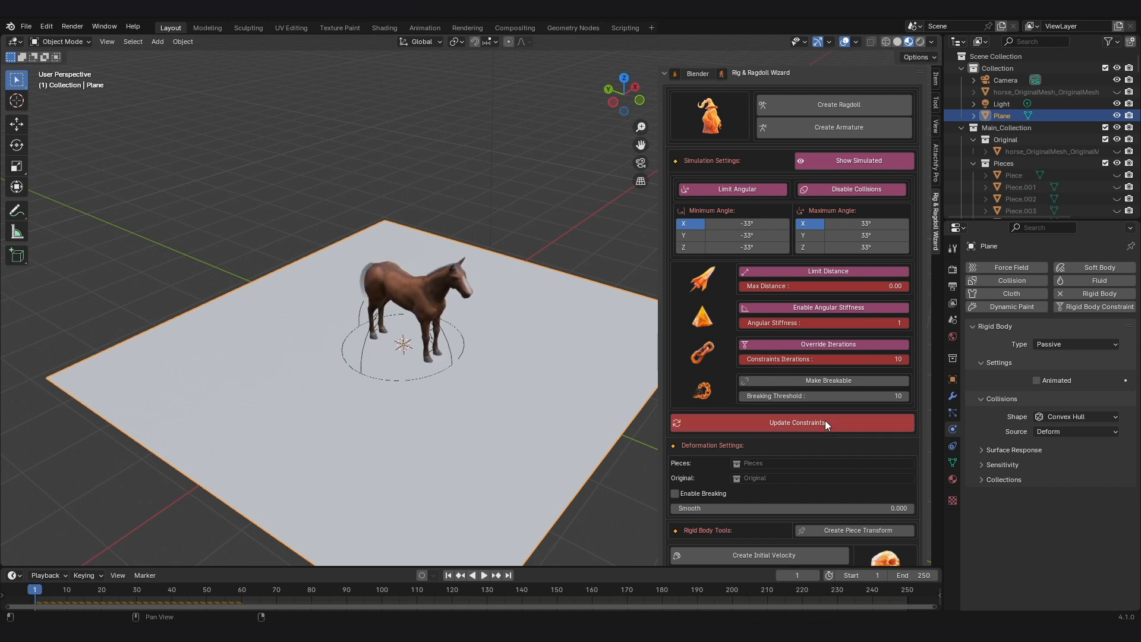
# Play the simulation with the updated constraints and return the viewport to solid shading.
pyautogui.press('space')
pyautogui.scroll(-2, 789, 242)
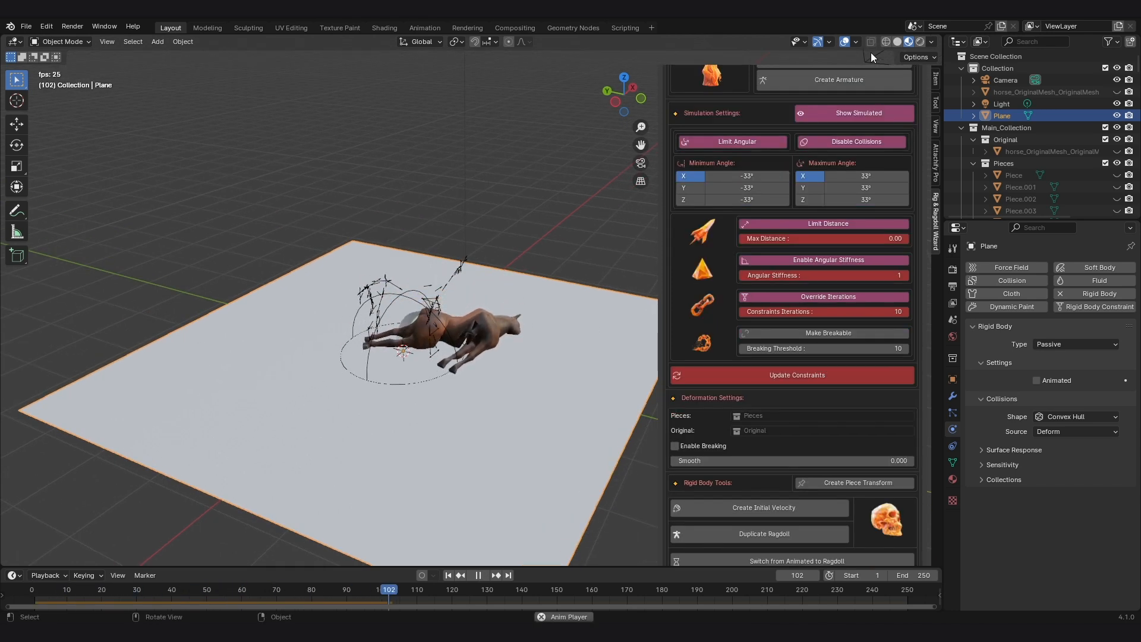
pyautogui.click(897, 42)
pyautogui.hotkey('shift', 'Left')
pyautogui.press('space')
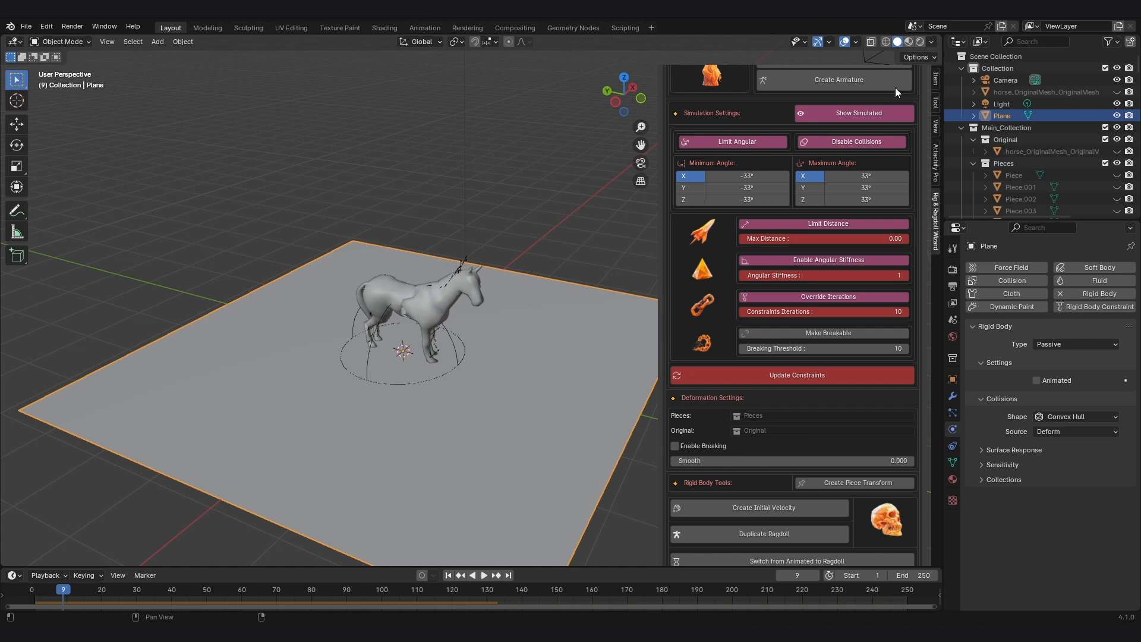
# Show the ragdoll pieces instead of the simulated mesh and replay the fall from the first frame, viewed from the side.
pyautogui.click(865, 114)
pyautogui.press('space')
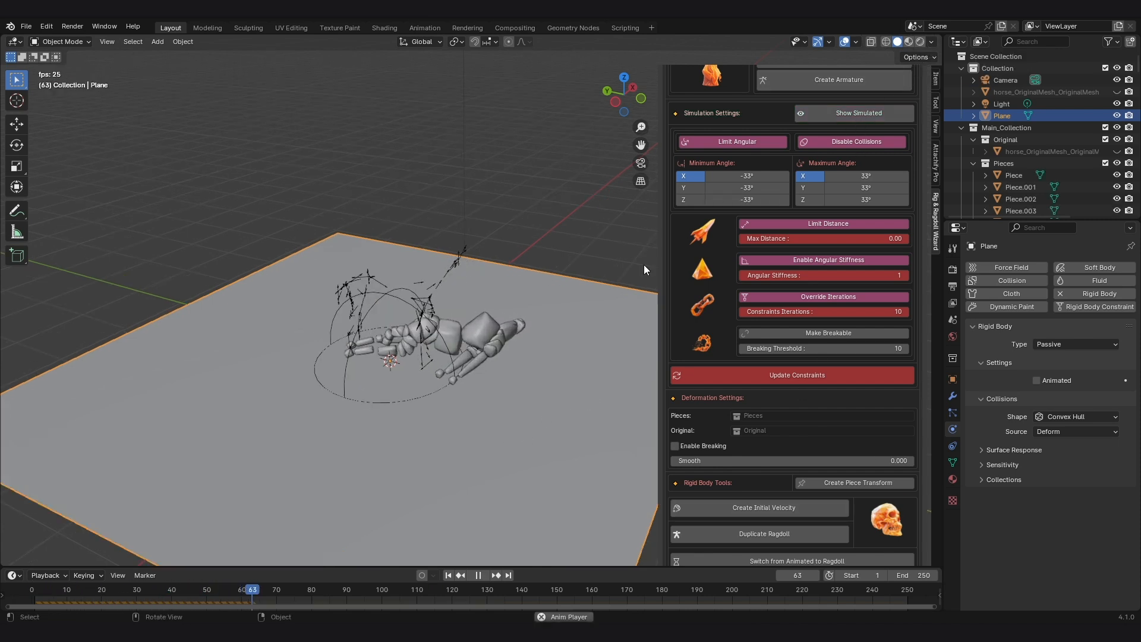
pyautogui.moveTo(512, 280); pyautogui.dragTo(580, 243, button='middle')
pyautogui.hotkey('shift', 'Left')
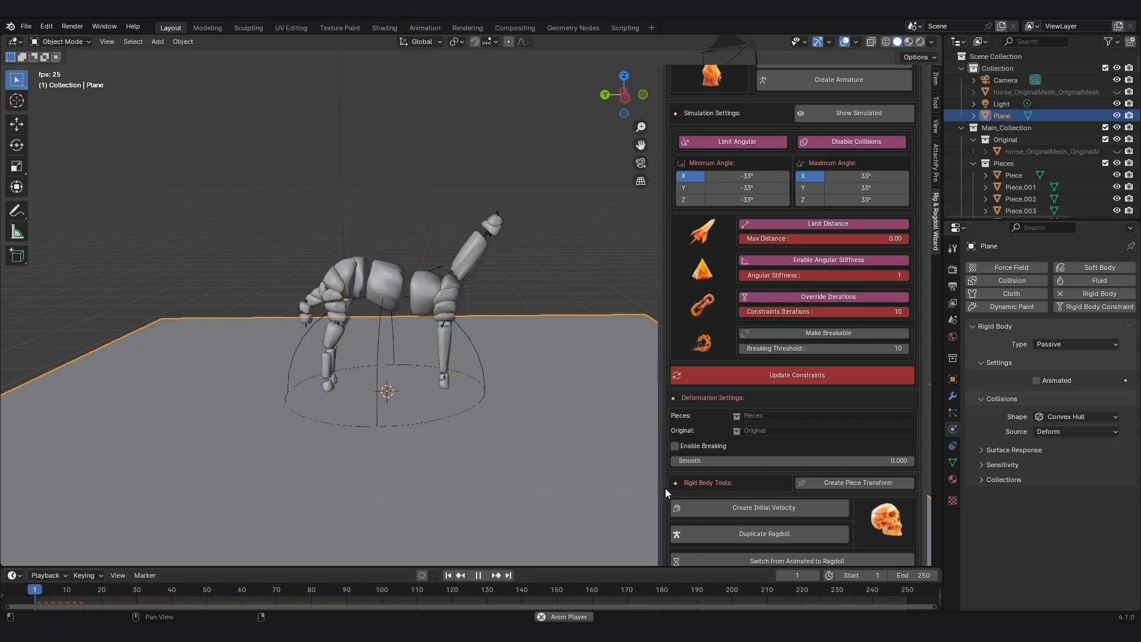
pyautogui.press('space')
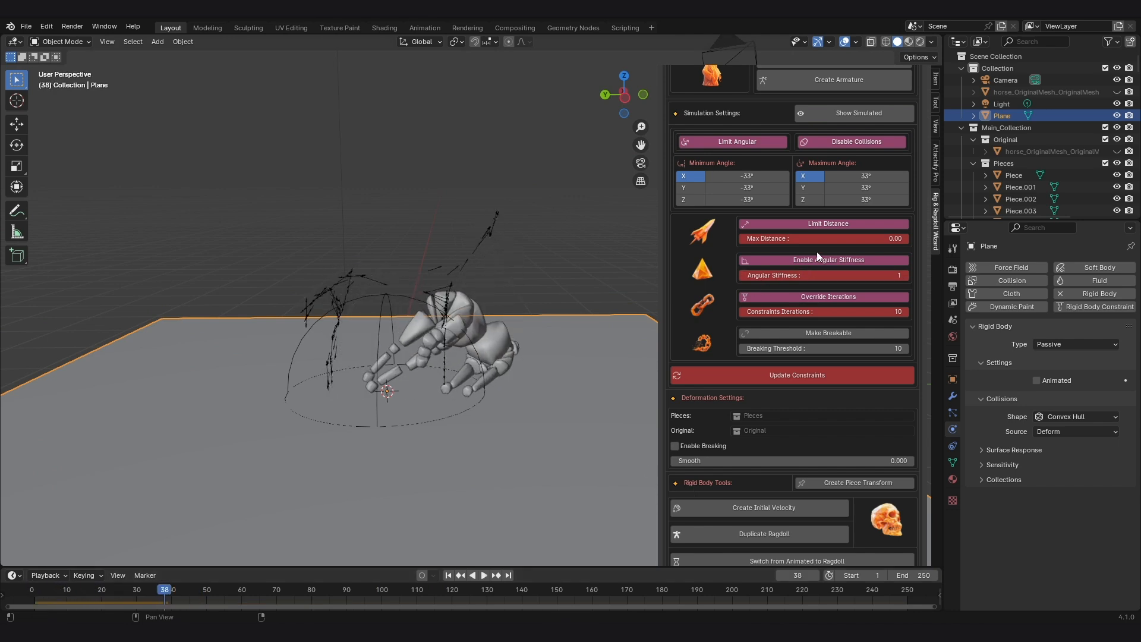
# Set the minimum and maximum Z angles to 0°, update the constraints and test the simulation.
pyautogui.moveTo(496, 336)
pyautogui.mouseDown(button='middle')
pyautogui.moveTo(458, 341)
pyautogui.moveTo(505, 337)
pyautogui.mouseUp(button='middle')
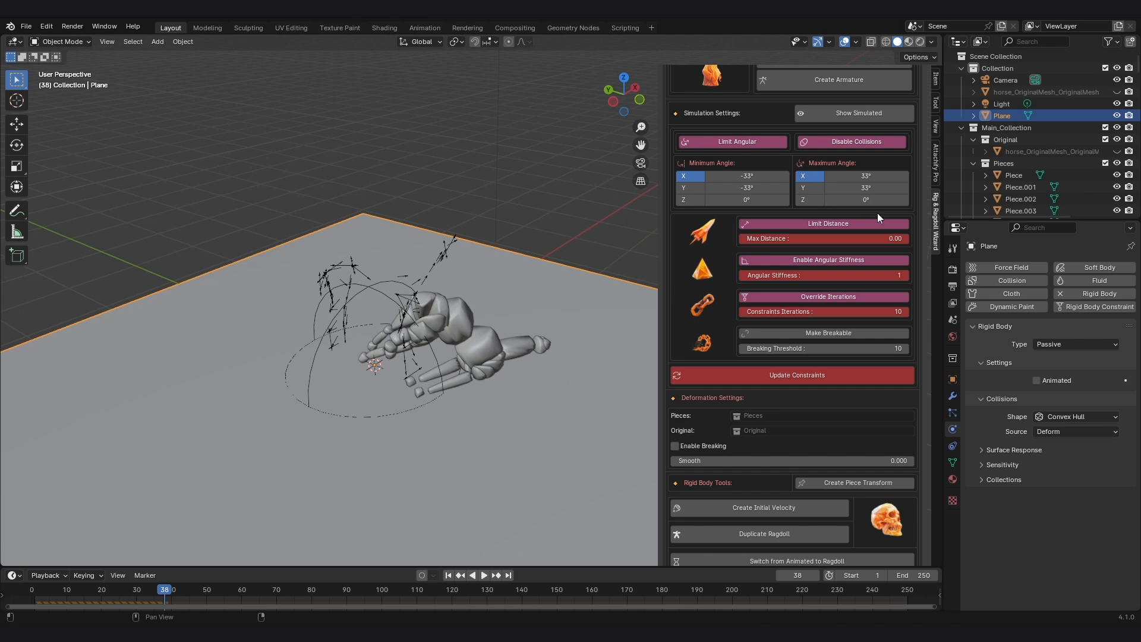
pyautogui.hotkey('shift', 'Left')
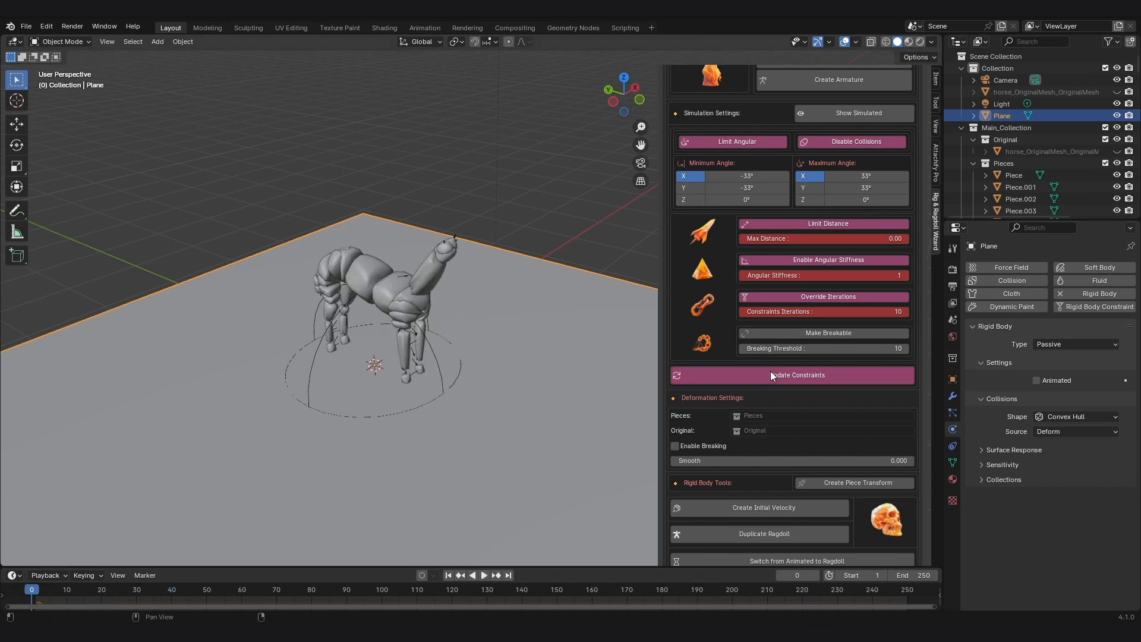
pyautogui.click(770, 371)
pyautogui.press('space')
pyautogui.press('space')
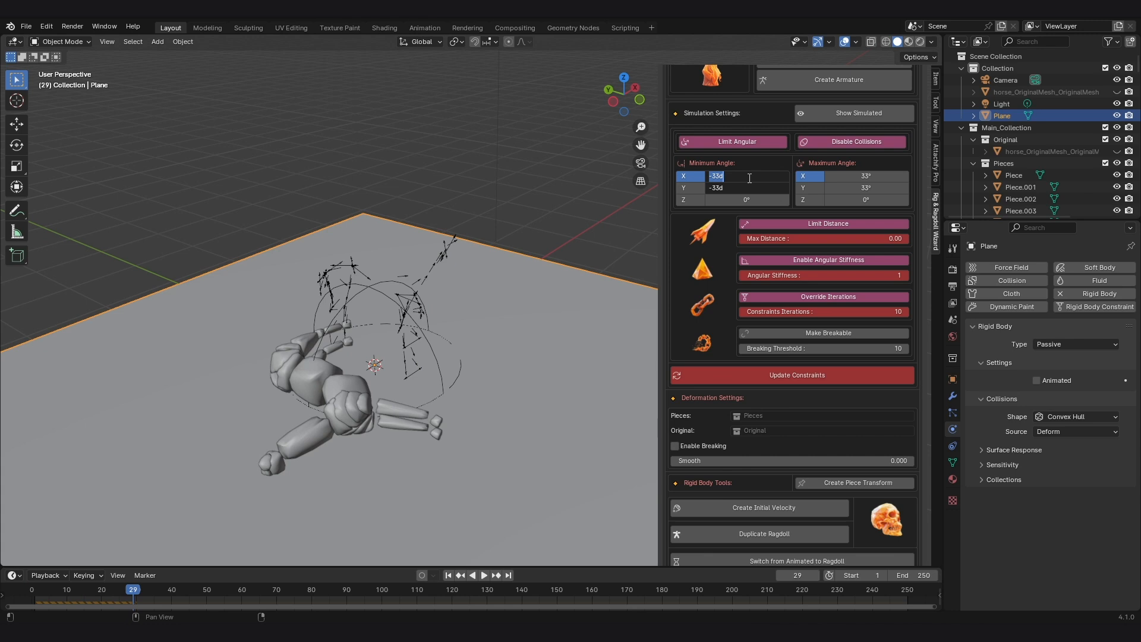
# Set the minimum X and Y angles to -22° and the maximum ones to 22°, and update the constraints.
pyautogui.press('Return')
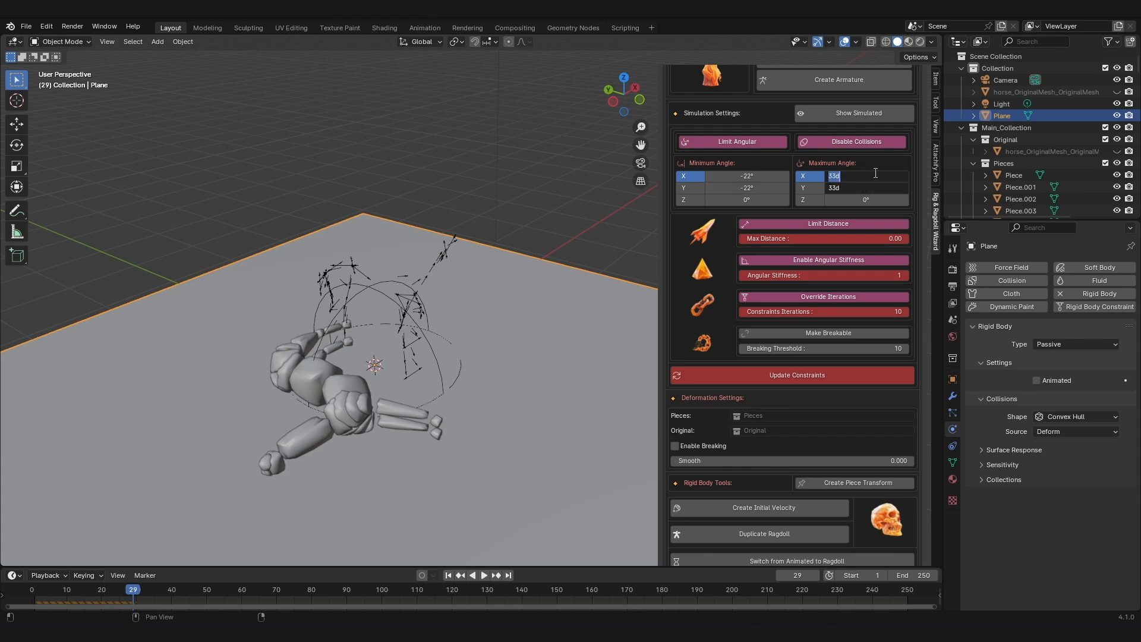
pyautogui.write('22')
pyautogui.press('Return')
pyautogui.click(770, 375)
# Replay the simulation from the first frame and watch the fallen pieces from above.
pyautogui.hotkey('shift', 'Left')
pyautogui.press('space')
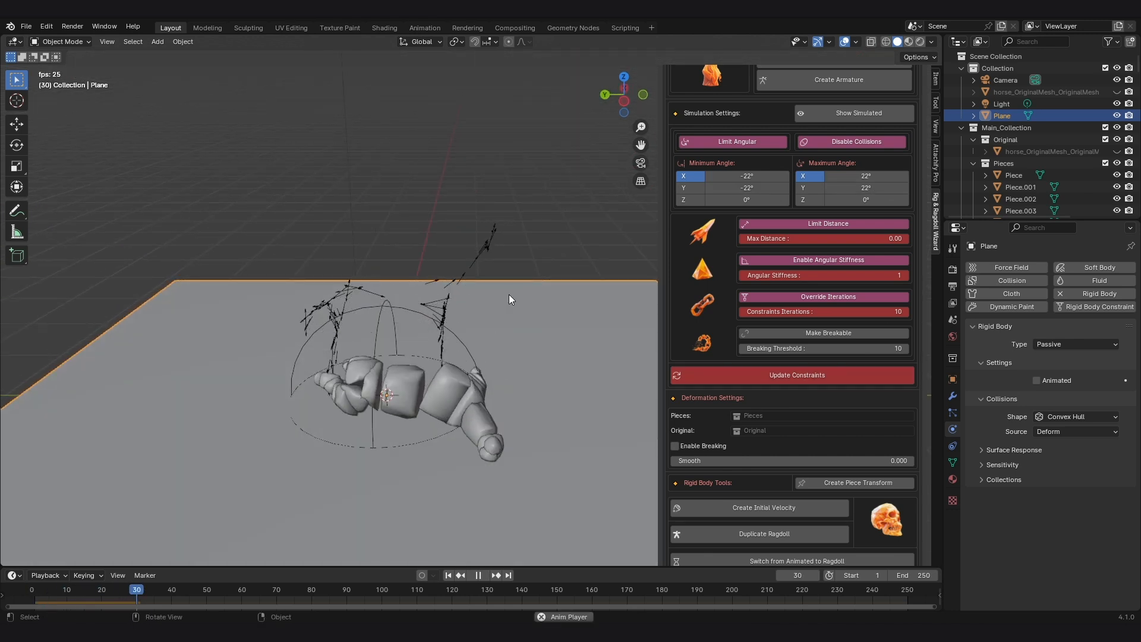
pyautogui.moveTo(589, 302); pyautogui.dragTo(590, 355, button='middle')
pyautogui.scroll(-1, 592, 366)
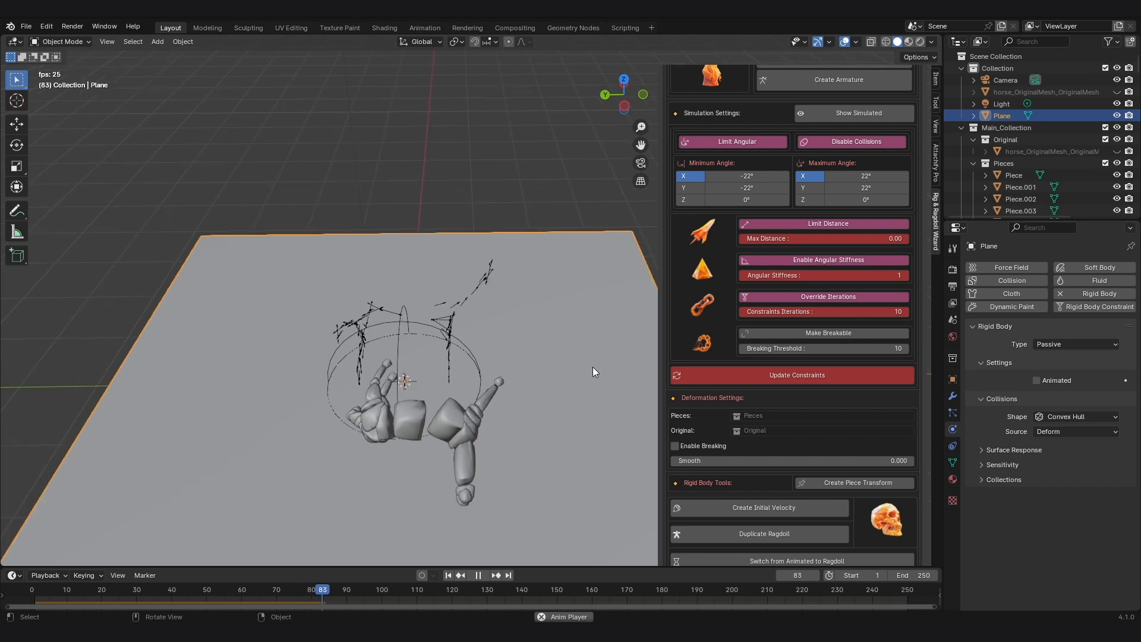
# Set Angular Stiffness to 15 and Constraints Iterations to 25, and update the constraints.
pyautogui.click(868, 275)
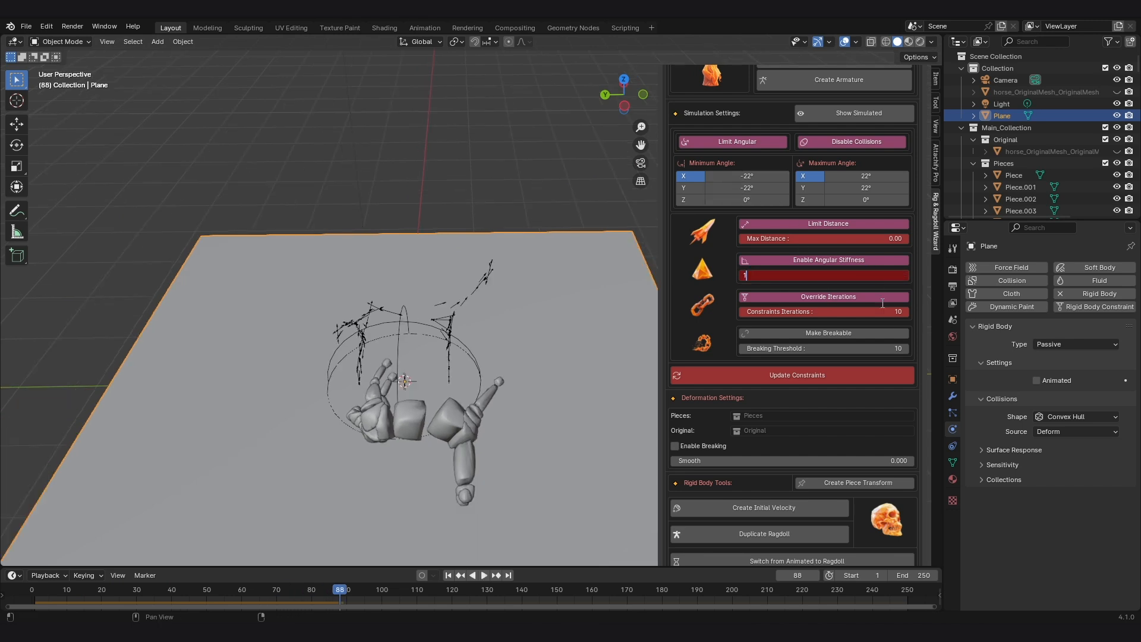
pyautogui.click(866, 315)
pyautogui.write('25')
pyautogui.press('Return')
pyautogui.click(869, 372)
# Replay the simulation from the first frame and view the simulated horse mesh in material preview shading.
pyautogui.hotkey('shift', 'Left')
pyautogui.press('space')
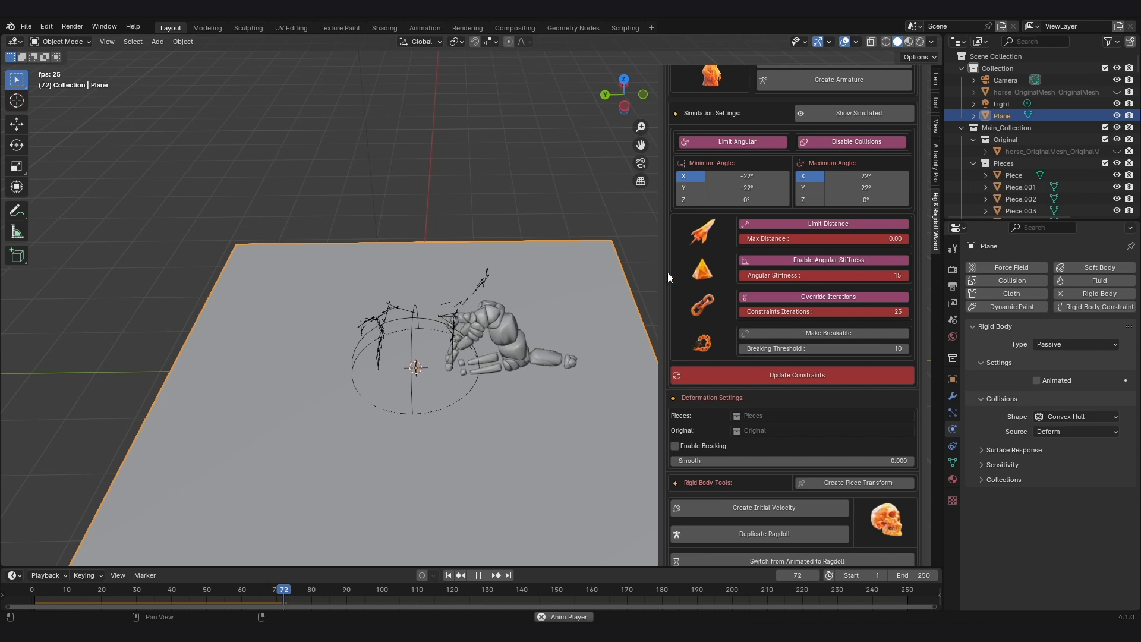
pyautogui.click(870, 116)
pyautogui.moveTo(582, 296); pyautogui.dragTo(557, 293, button='middle')
pyautogui.press('space')
pyautogui.click(908, 41)
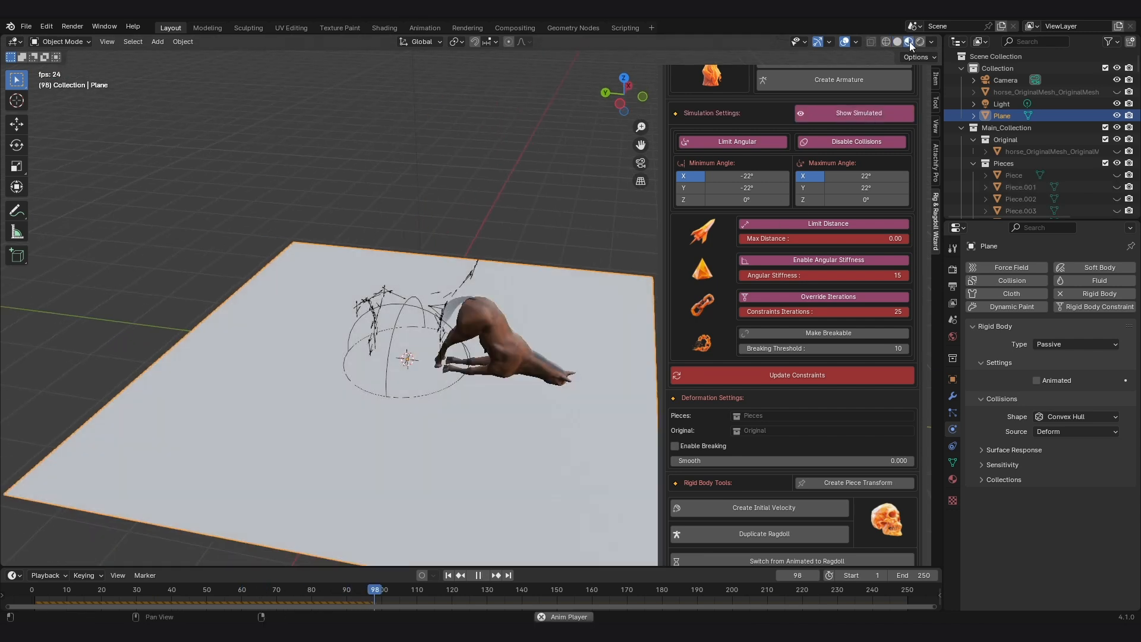
pyautogui.moveTo(465, 358)
pyautogui.mouseDown(button='middle')
pyautogui.moveTo(449, 361)
pyautogui.moveTo(547, 351)
pyautogui.mouseUp(button='middle')
pyautogui.press('space')
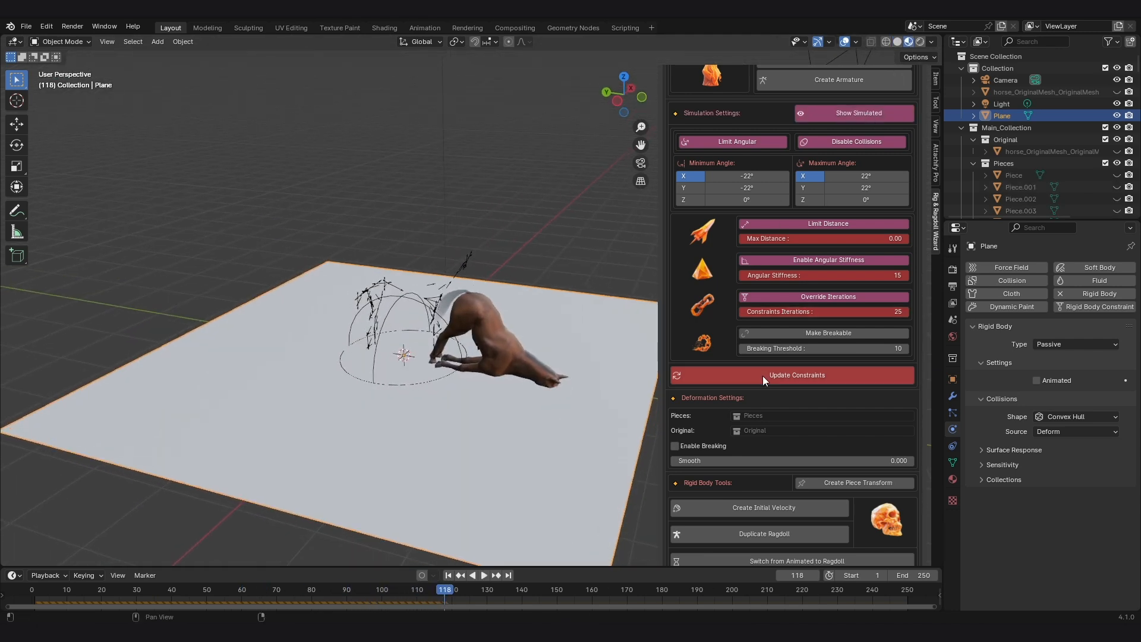
# Replay the simulation from the first frame and examine the horse's fall from several sides.
pyautogui.hotkey('shift', 'Left')
pyautogui.press('space')
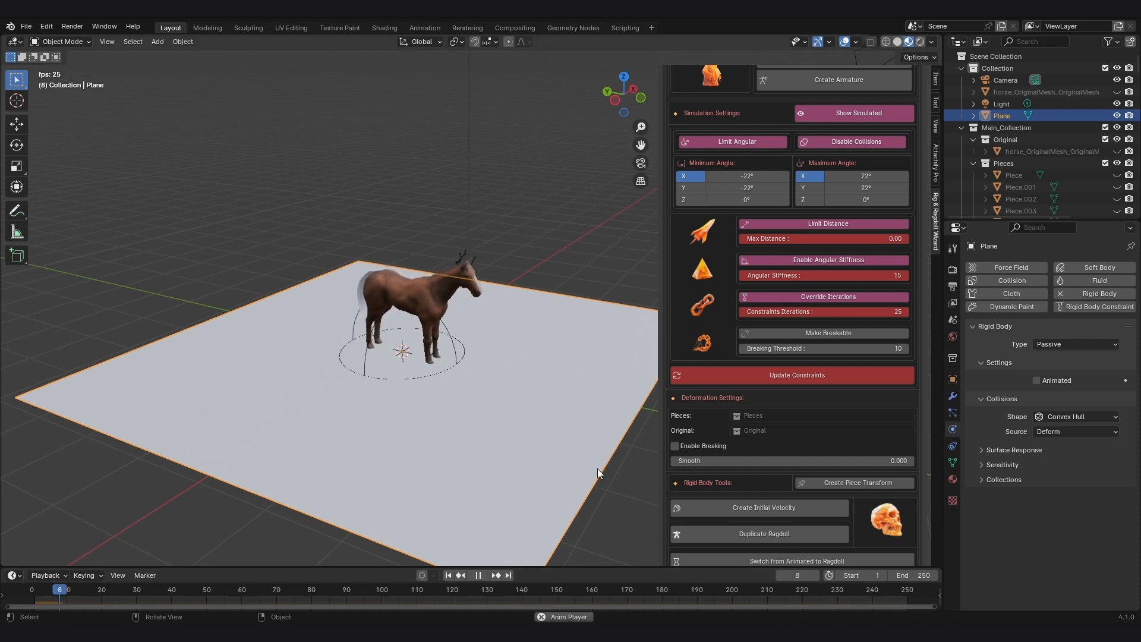
pyautogui.moveTo(508, 337); pyautogui.dragTo(614, 328, button='middle')
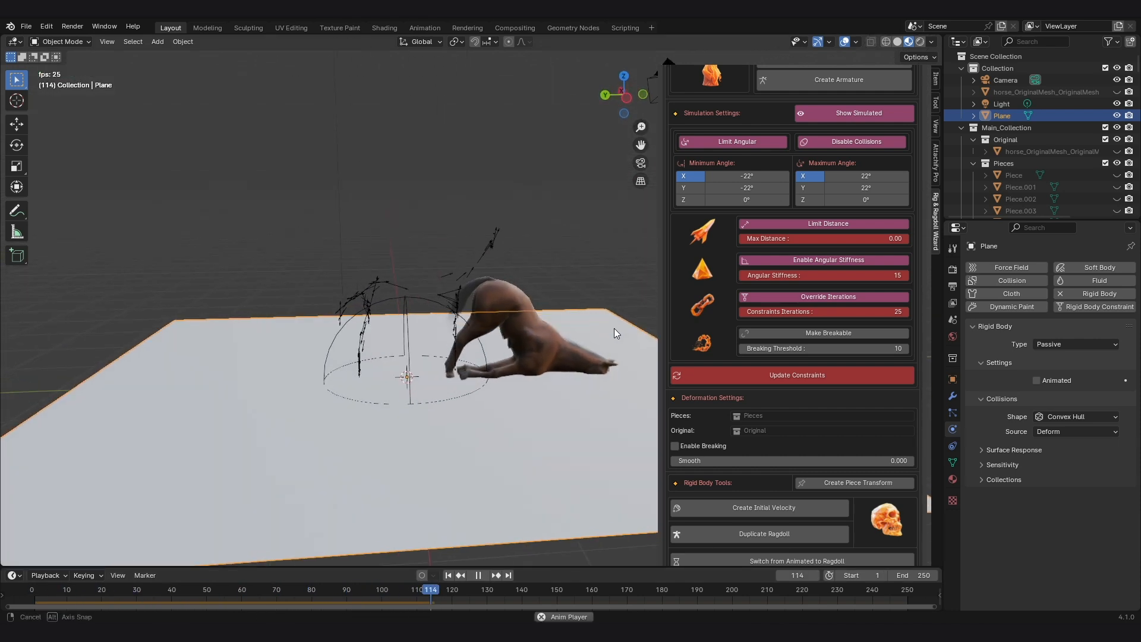
pyautogui.moveTo(562, 356); pyautogui.dragTo(556, 355, button='middle')
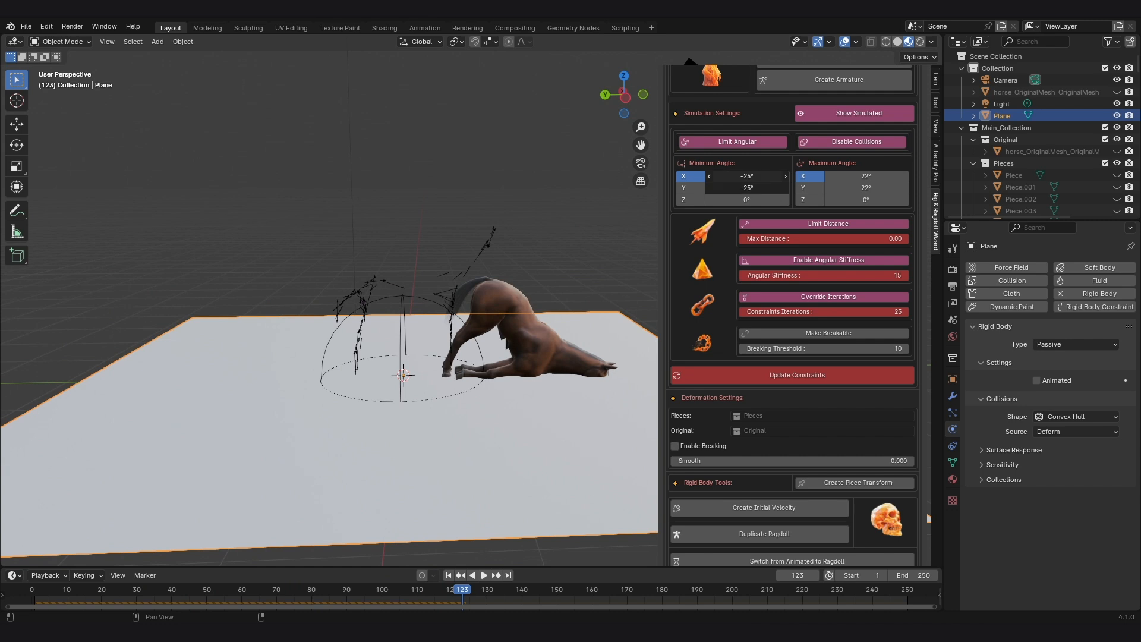
pyautogui.moveTo(476, 339)
pyautogui.mouseDown(button='middle')
pyautogui.moveTo(309, 373)
pyautogui.moveTo(464, 331)
pyautogui.moveTo(477, 351)
pyautogui.mouseUp(button='middle')
pyautogui.press('space')
pyautogui.moveTo(537, 424); pyautogui.dragTo(451, 356, button='middle')
pyautogui.press('space')
# Set the minimum X and Y angles to -42°, the maximum ones to 38° and both Z angles to 0°, and update the constraints.
pyautogui.moveTo(848, 175); pyautogui.dragTo(869, 178)
pyautogui.moveTo(763, 176); pyautogui.dragTo(745, 198)
pyautogui.click(784, 375)
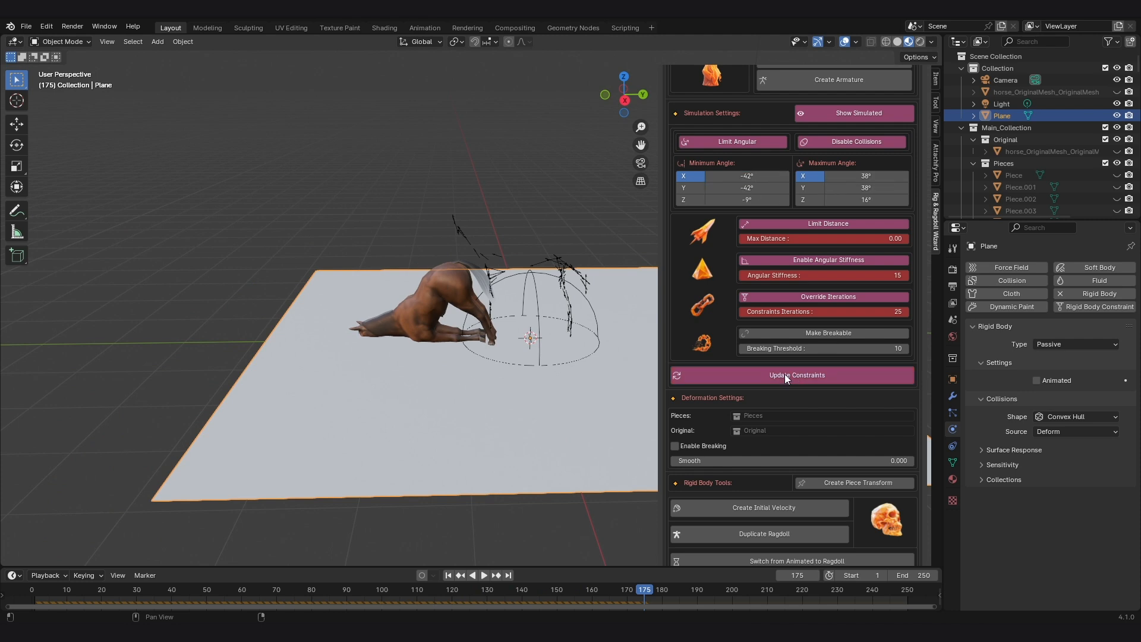
pyautogui.press('space')
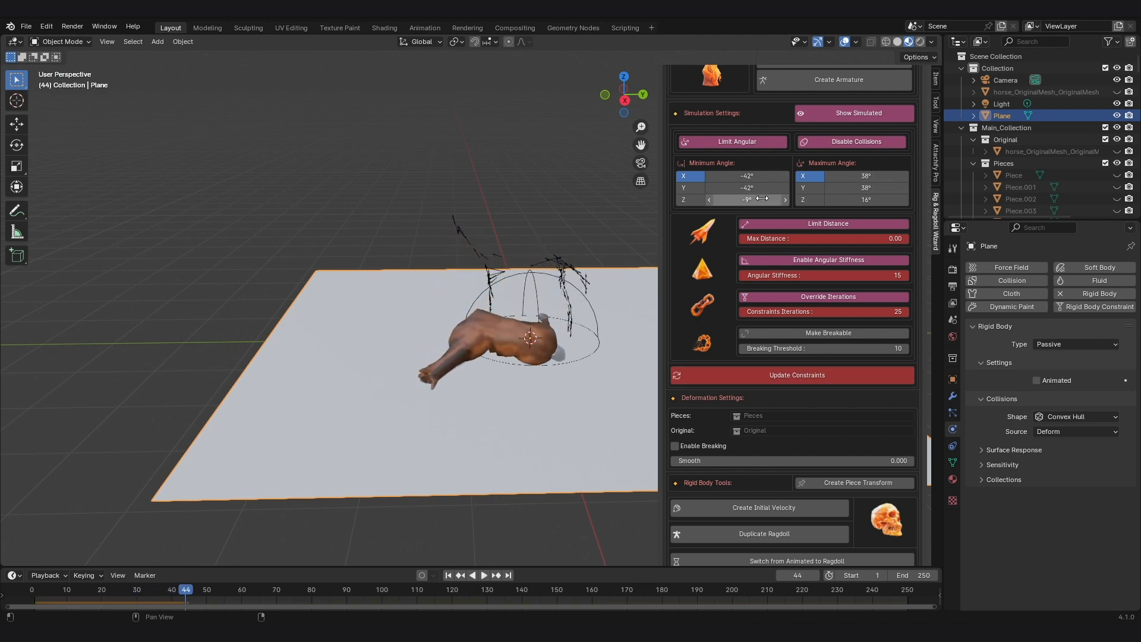
pyautogui.click(823, 378)
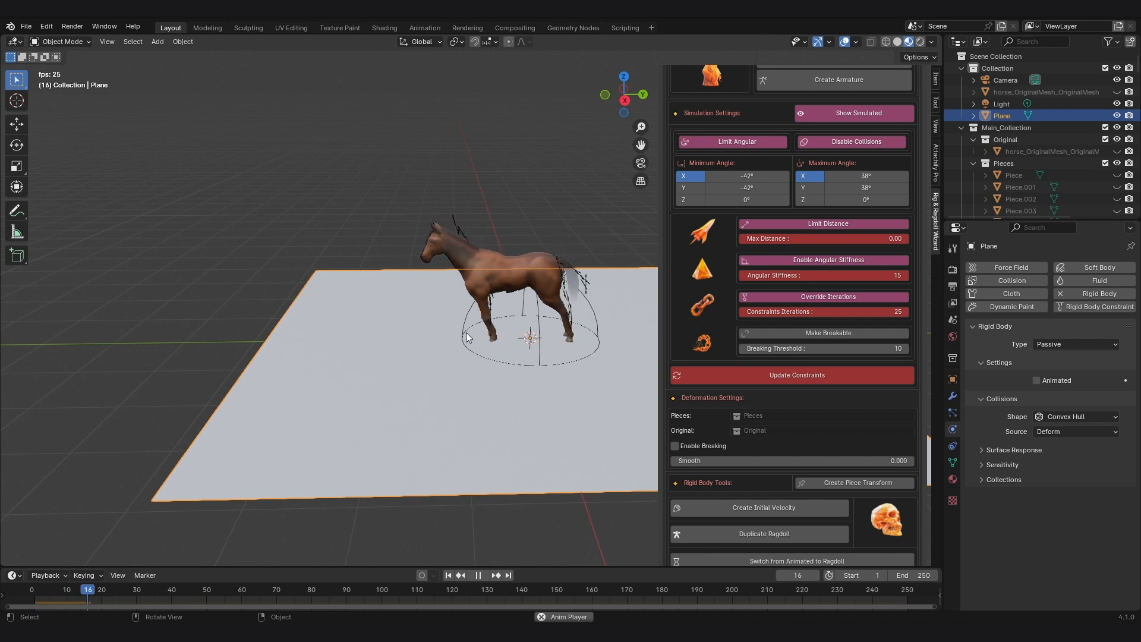
# Set the deformation Smooth value to 14.150, return to the first frame and save the file.
pyautogui.moveTo(466, 333)
pyautogui.mouseDown(button='middle')
pyautogui.moveTo(594, 319)
pyautogui.moveTo(767, 333)
pyautogui.moveTo(486, 339)
pyautogui.mouseUp(button='middle')
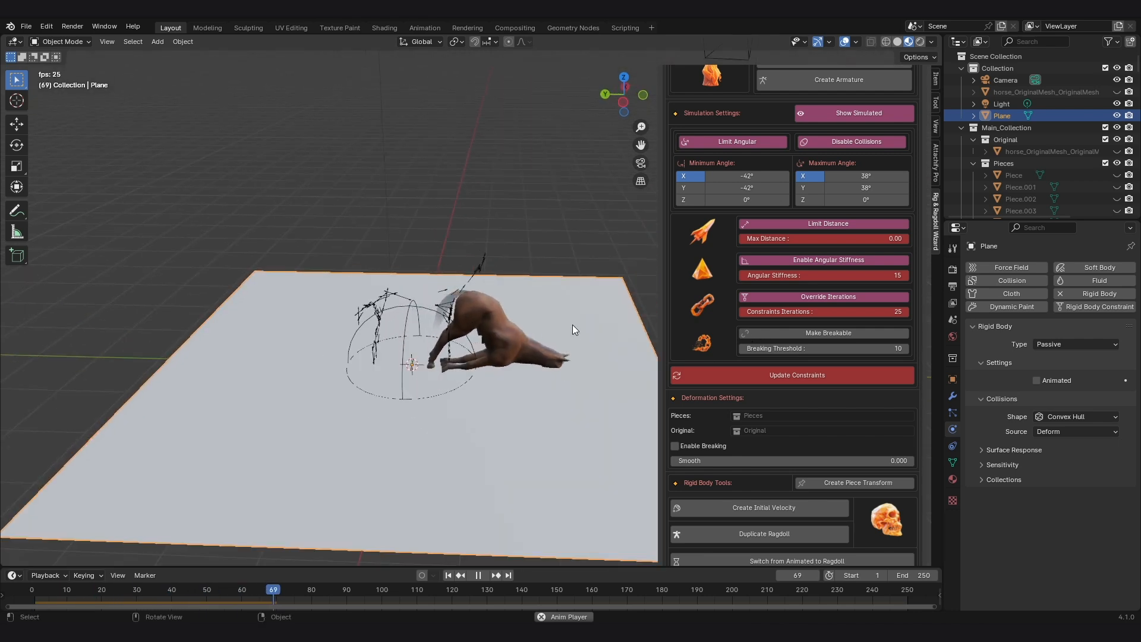
pyautogui.moveTo(572, 324); pyautogui.dragTo(541, 315, button='middle')
pyautogui.press('space')
pyautogui.hotkey('shift', 'Left')
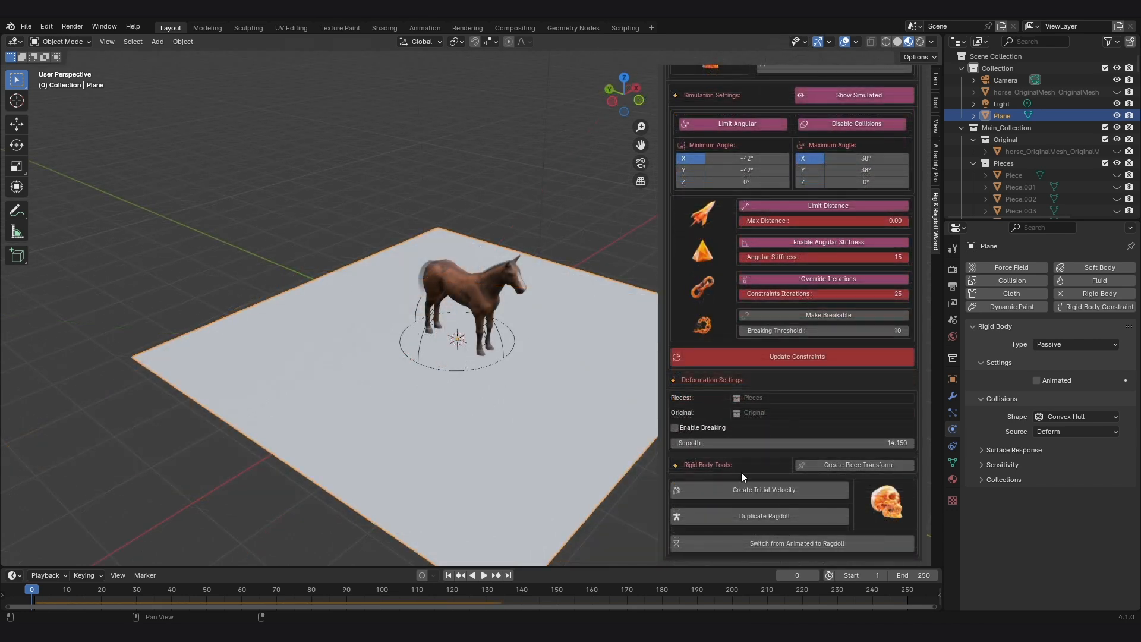
pyautogui.hotkey('ctrl', 's')
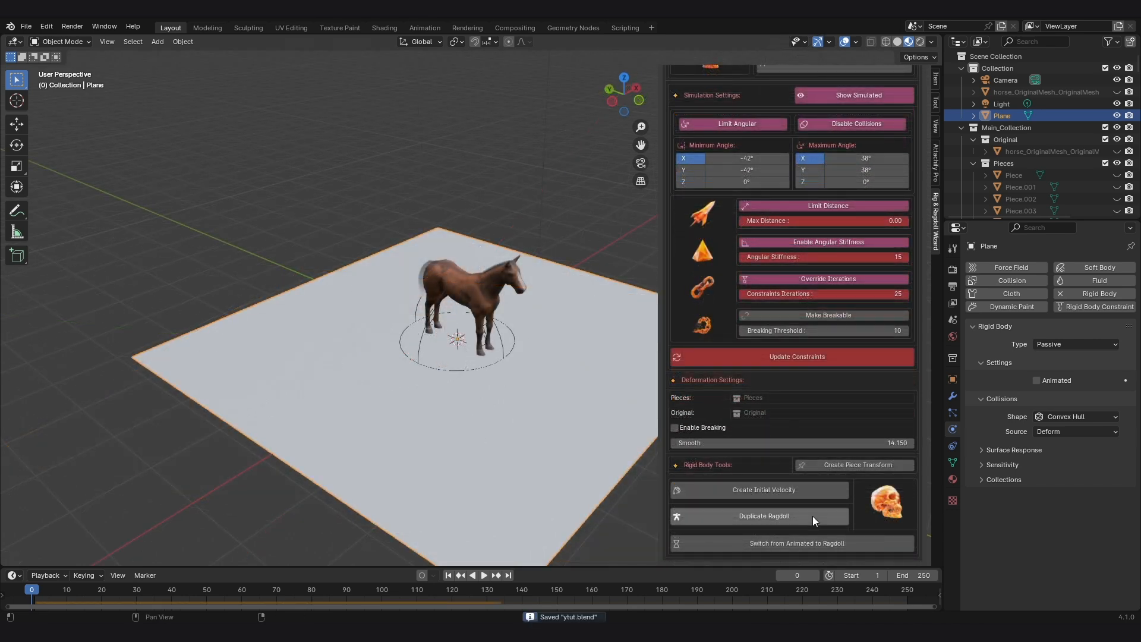
# Enable the initial velocity with Velocity 0.00, 0.00, 0.33 and Angular Velocity 0.00, 0.00, 0.04, and apply it.
pyautogui.click(790, 489)
pyautogui.scroll(-5, 839, 500)
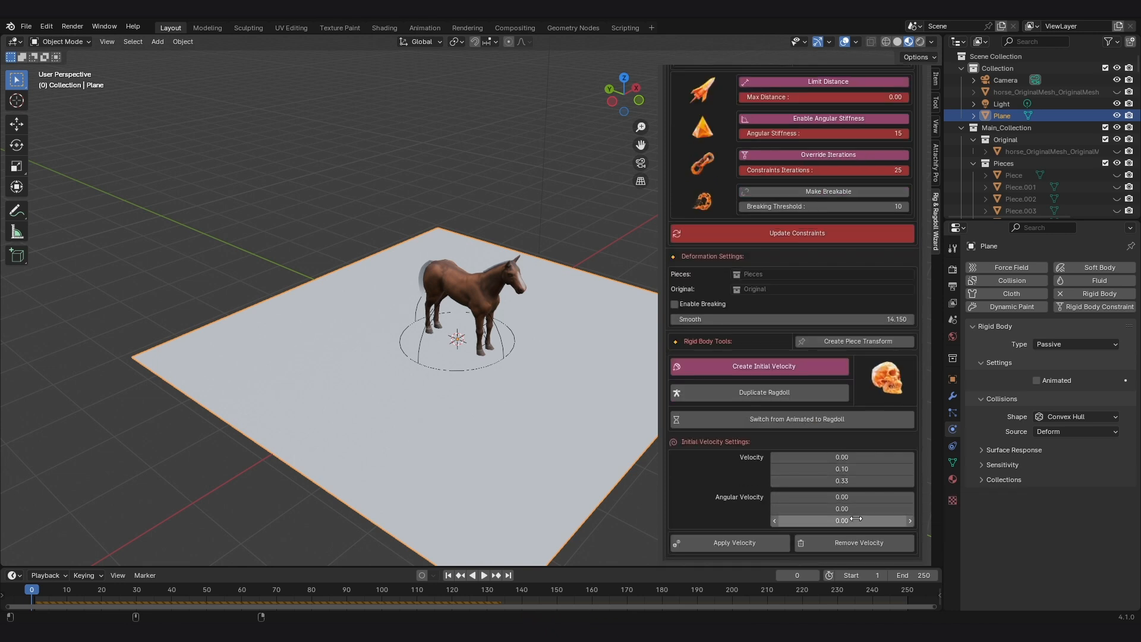
pyautogui.moveTo(790, 521); pyautogui.dragTo(797, 522)
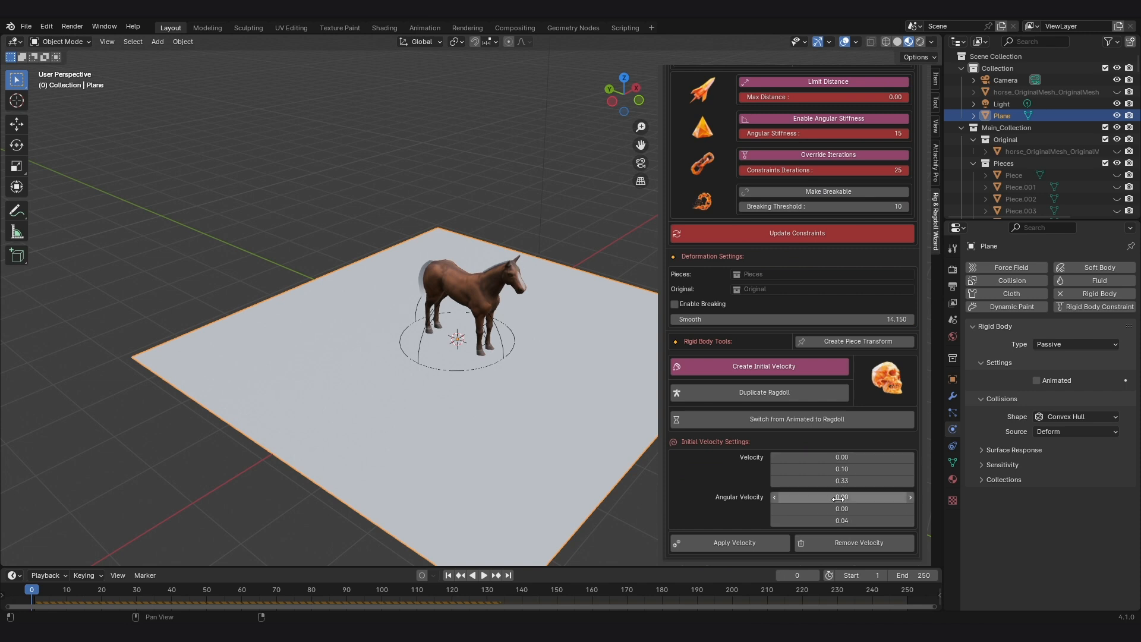
pyautogui.write('0')
pyautogui.press('Return')
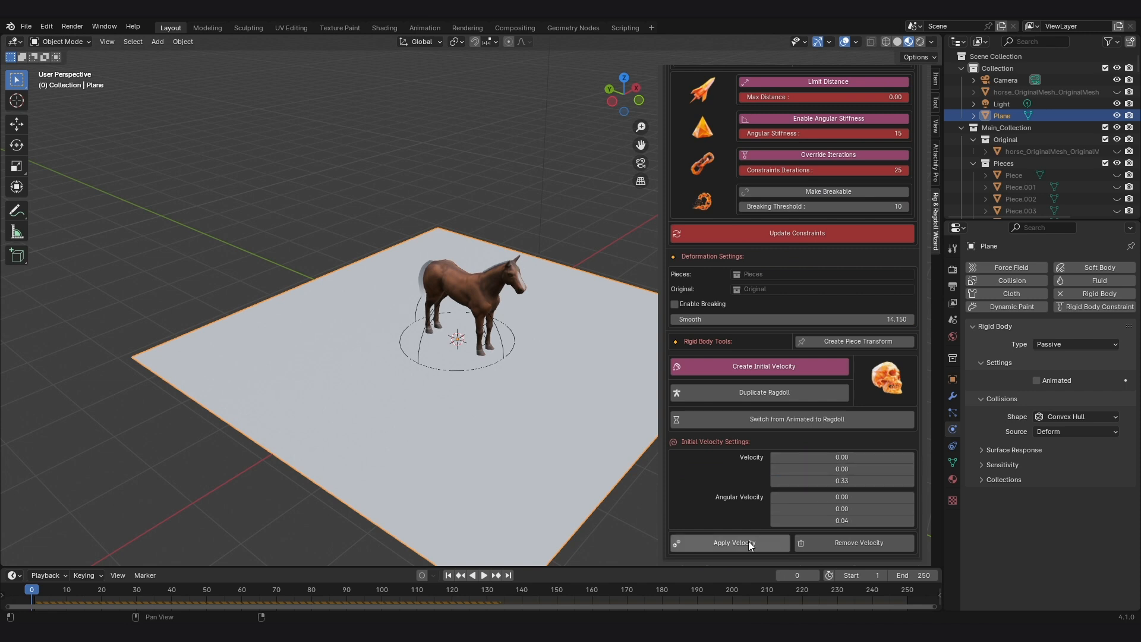
pyautogui.click(749, 546)
# Save the file and play the simulation with the applied velocity, switching the viewport to solid shading.
pyautogui.moveTo(532, 358); pyautogui.dragTo(505, 333, button='middle')
pyautogui.click(583, 225)
pyautogui.hotkey('ctrl', 's')
pyautogui.moveTo(584, 224); pyautogui.dragTo(604, 248, button='middle')
pyautogui.press('space')
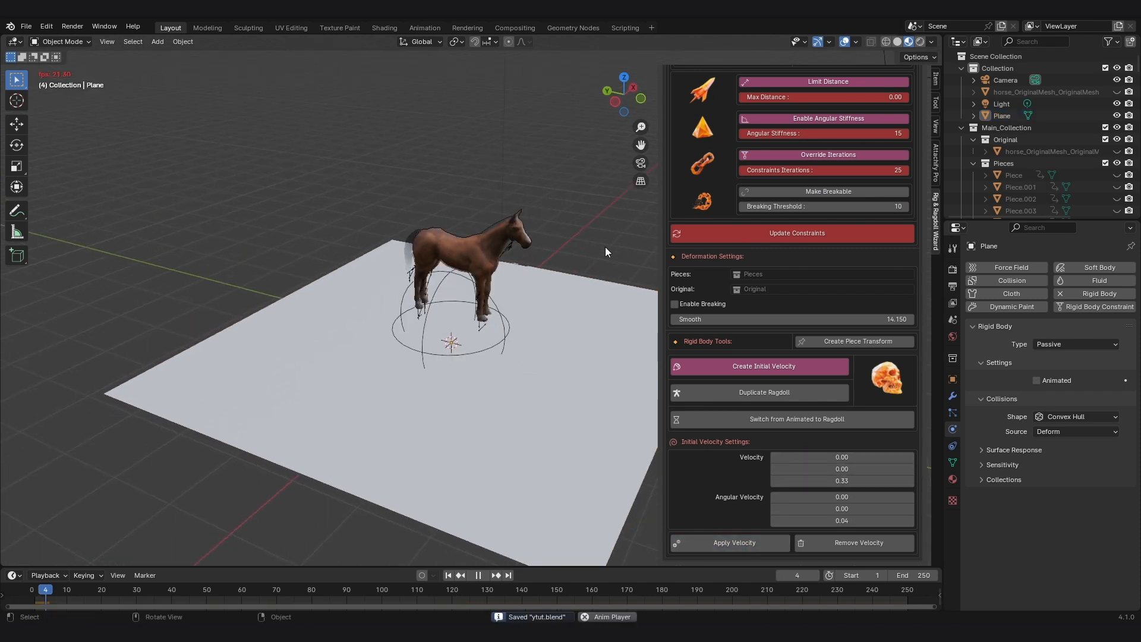
pyautogui.scroll(-4, 594, 276)
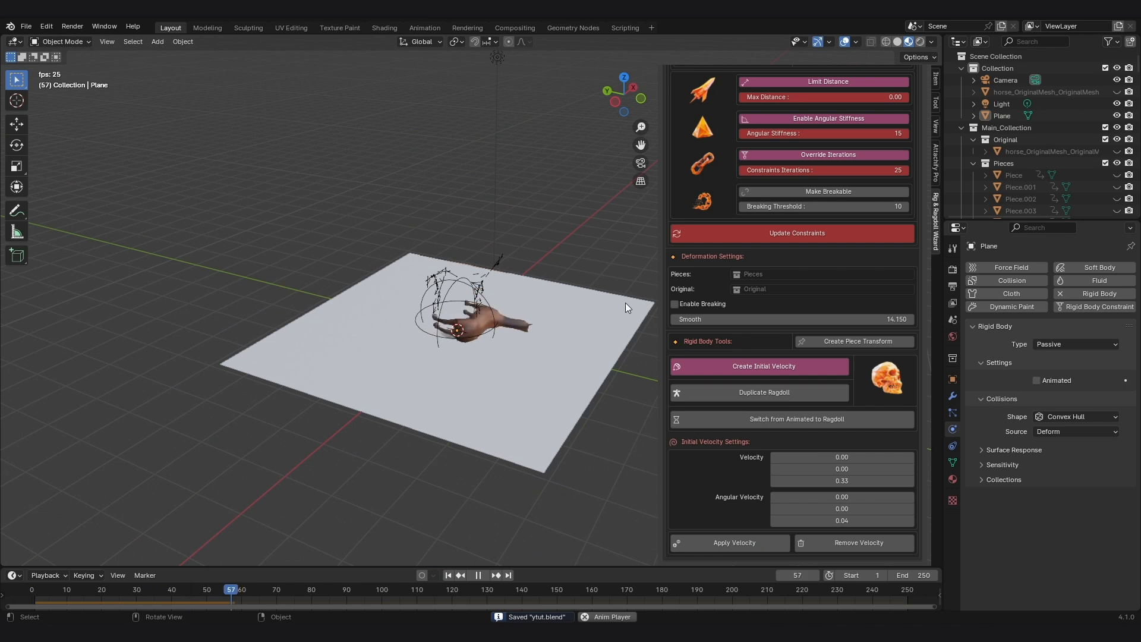
pyautogui.moveTo(625, 308); pyautogui.dragTo(622, 330, button='middle')
pyautogui.scroll(2, 600, 347)
pyautogui.moveTo(552, 354); pyautogui.dragTo(551, 363, button='middle')
pyautogui.click(897, 41)
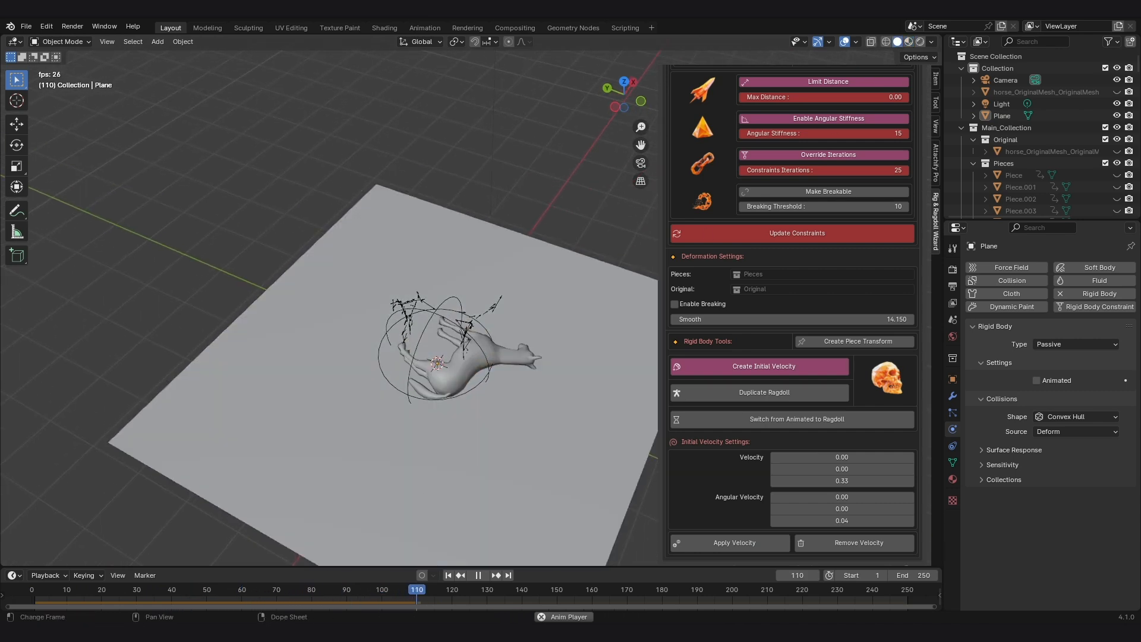
# Set the animation's end frame to 111.
pyautogui.click(913, 575)
pyautogui.write('111')
pyautogui.press('Return')
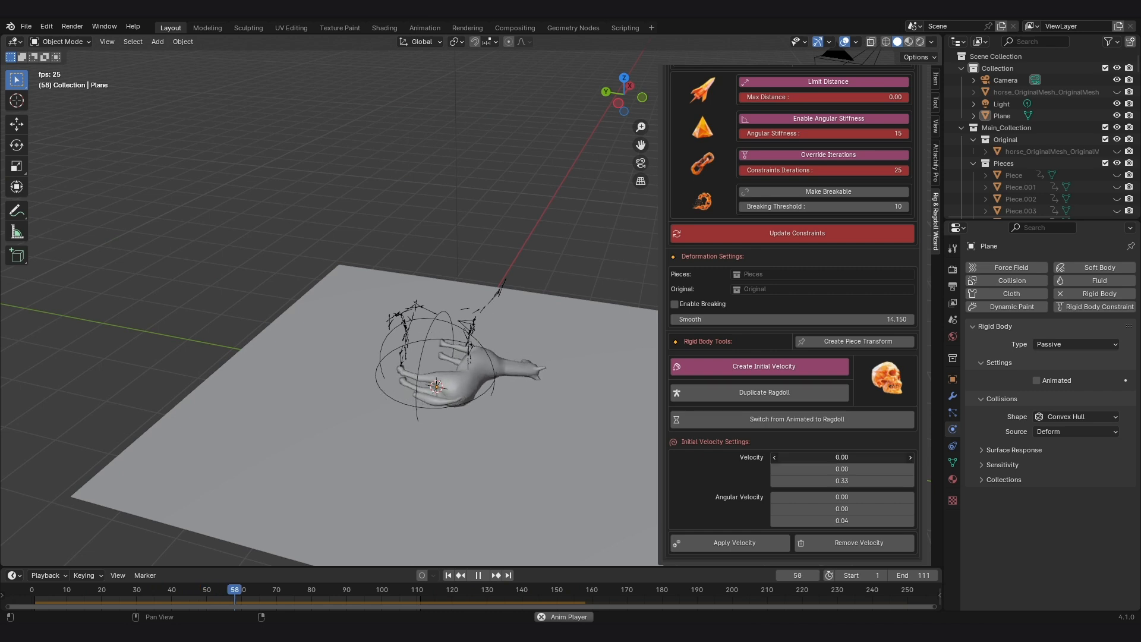
# Set the X velocity to 0.02 and the X angular velocity to 0.04, apply the velocity and save the file.
pyautogui.click(765, 544)
pyautogui.moveTo(838, 497); pyautogui.dragTo(853, 497)
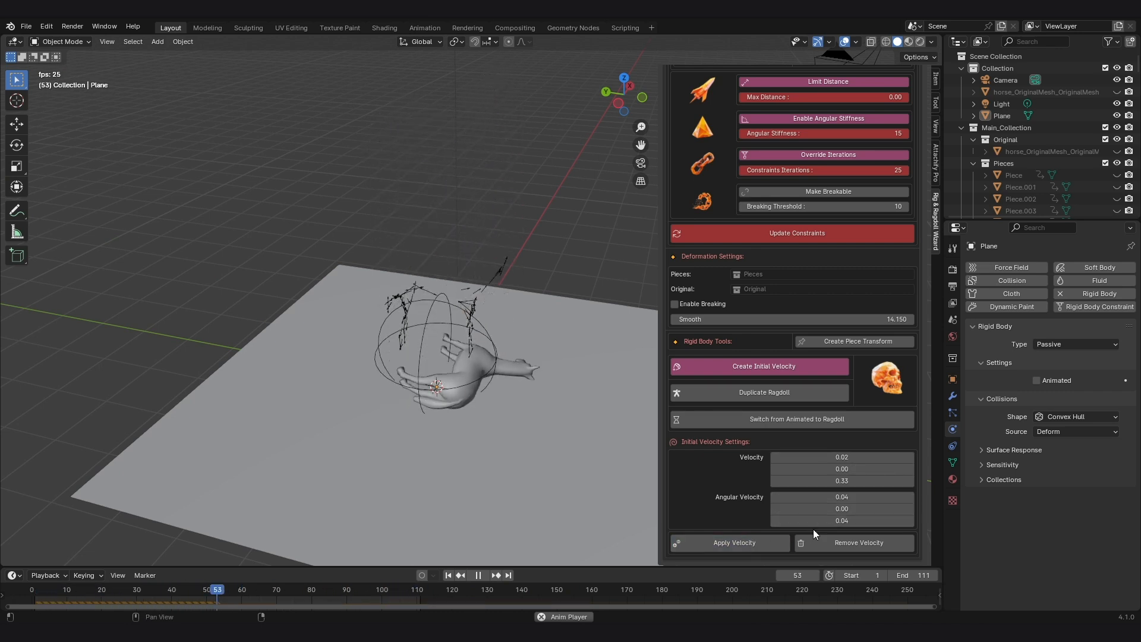
pyautogui.click(774, 541)
pyautogui.moveTo(178, 600); pyautogui.dragTo(24, 599)
pyautogui.hotkey('ctrl', 's')
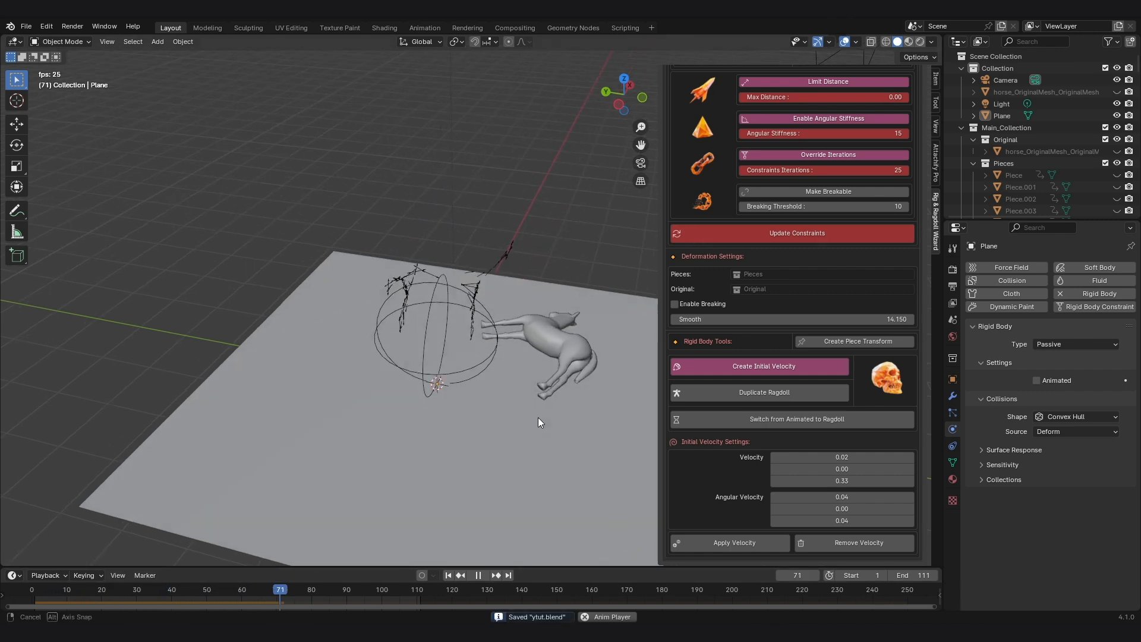
# Display the viewport in solid shading with random object colors while the simulation plays.
pyautogui.click(908, 41)
pyautogui.moveTo(618, 290); pyautogui.dragTo(495, 291, button='middle')
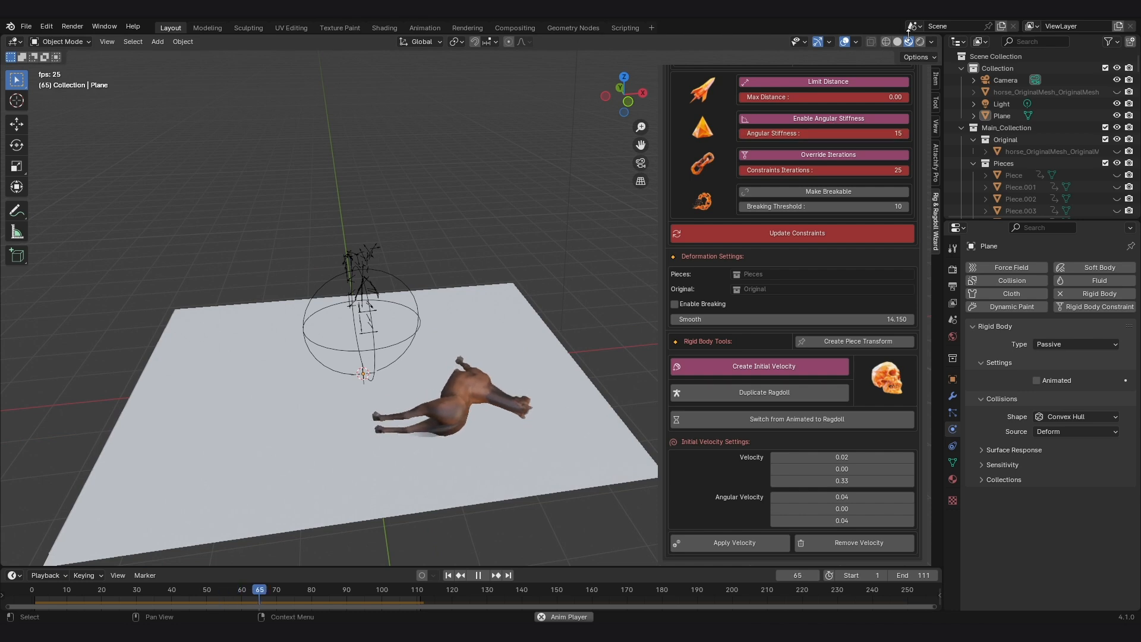
pyautogui.click(897, 41)
pyautogui.click(932, 42)
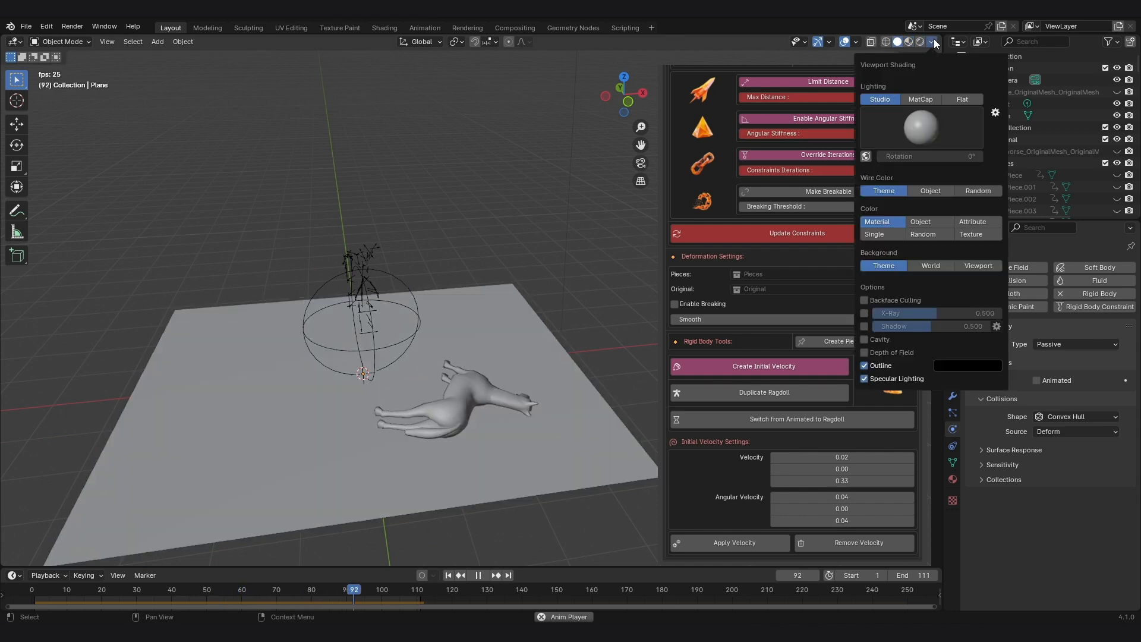
pyautogui.click(938, 231)
pyautogui.moveTo(587, 141); pyautogui.dragTo(586, 236, button='middle')
pyautogui.moveTo(630, 291); pyautogui.dragTo(570, 333, button='middle')
# Set the minimum X and Y angles to -49°, the maximum ones to 43° and the maximum Z to 5°, and update the constraints.
pyautogui.scroll(7, 829, 269)
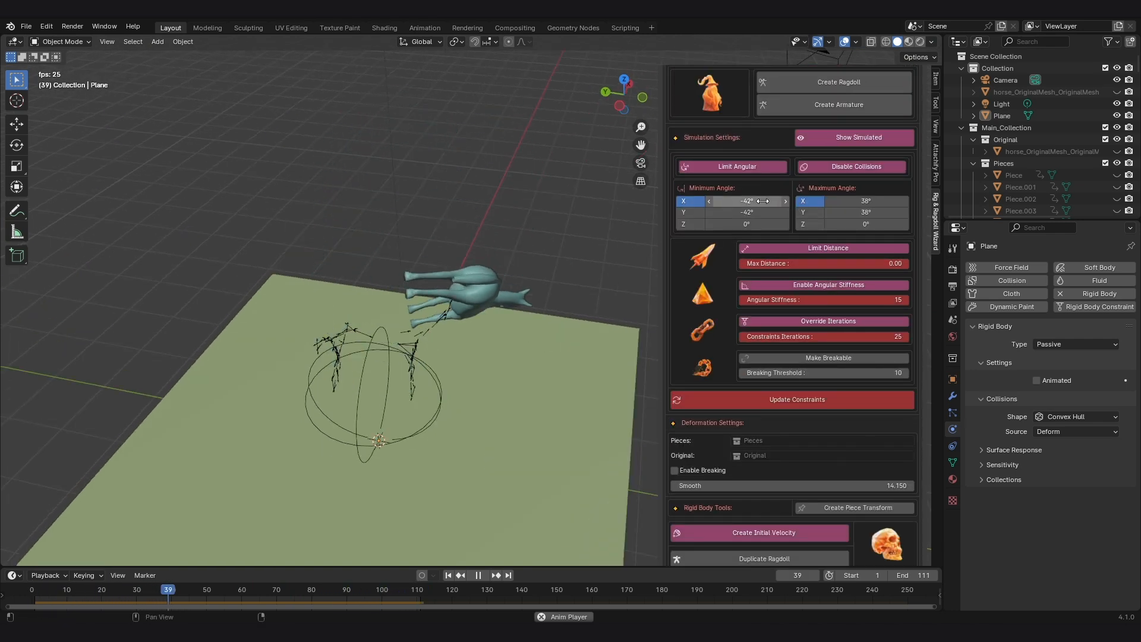
pyautogui.press('space')
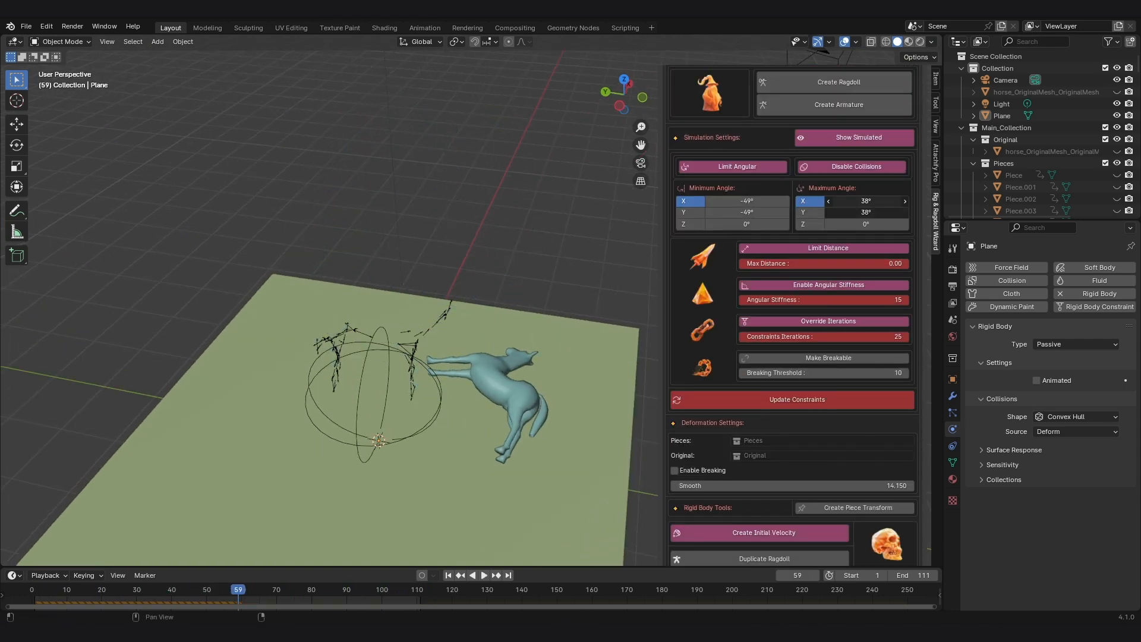
pyautogui.hotkey('ctrl', 's')
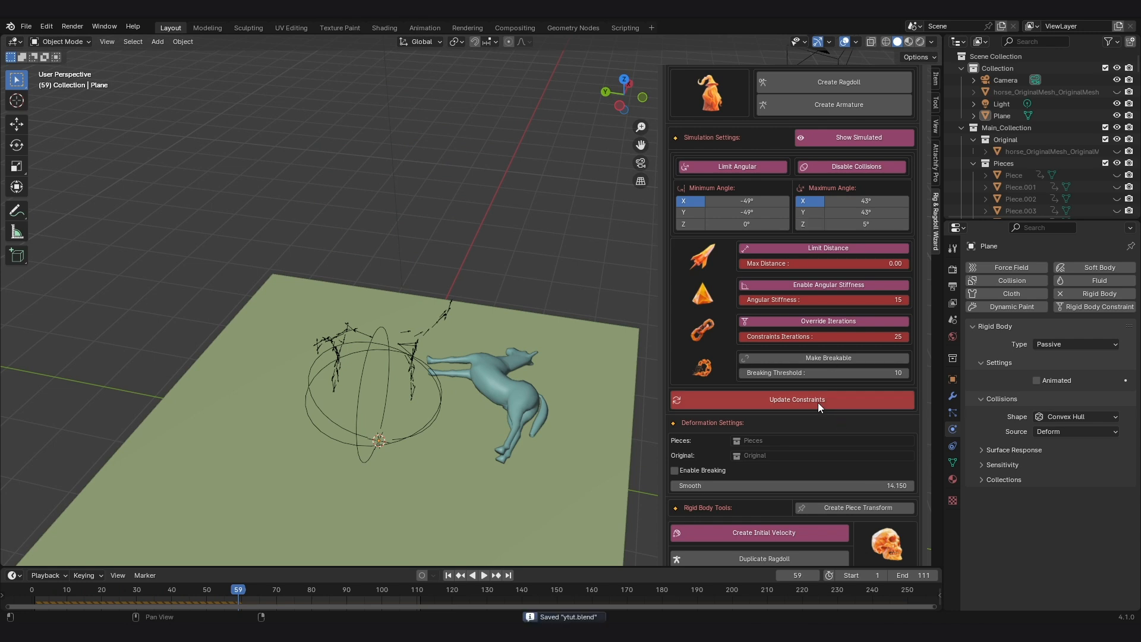
pyautogui.click(817, 401)
# Play the updated simulation and watch the horse land on the plane from above.
pyautogui.press('space')
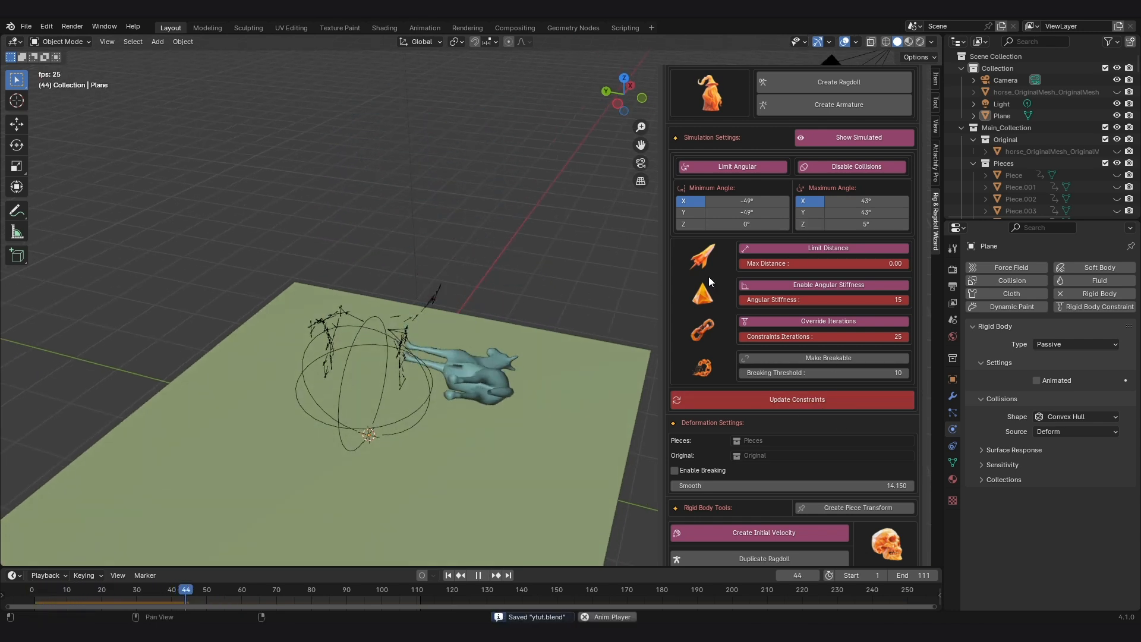
pyautogui.moveTo(587, 307); pyautogui.dragTo(508, 333, button='middle')
pyautogui.press('space')
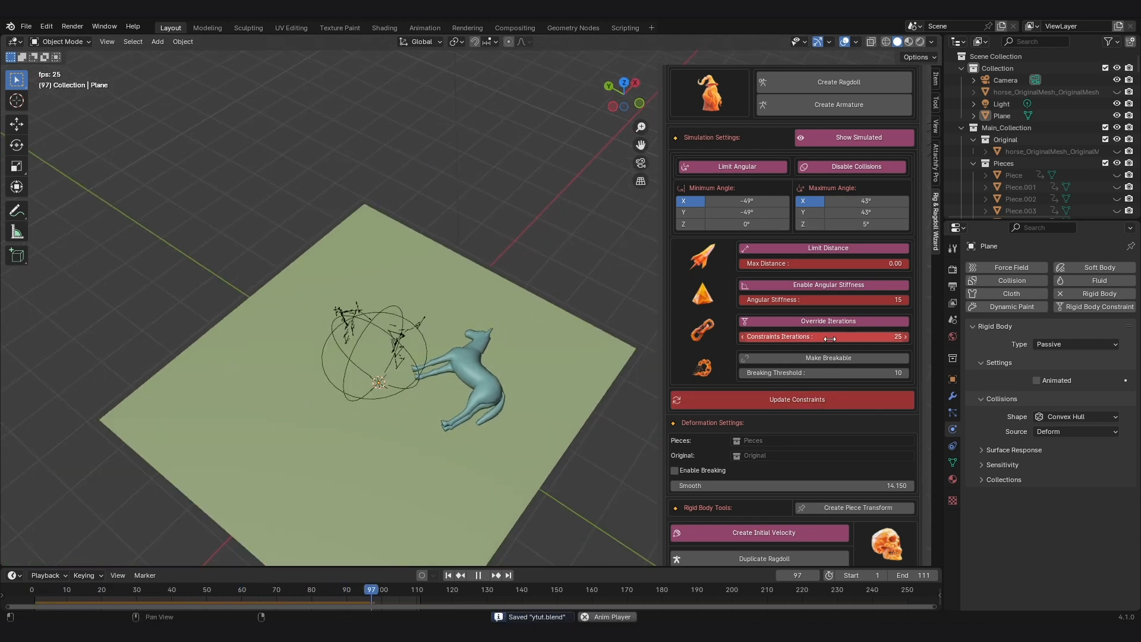
# Set the minimum angles to -62°, -62°, -14°, the maximum ones to 49°, 49°, 11° and Angular Stiffness to 25, update the constraints and save.
pyautogui.moveTo(747, 201); pyautogui.dragTo(740, 203)
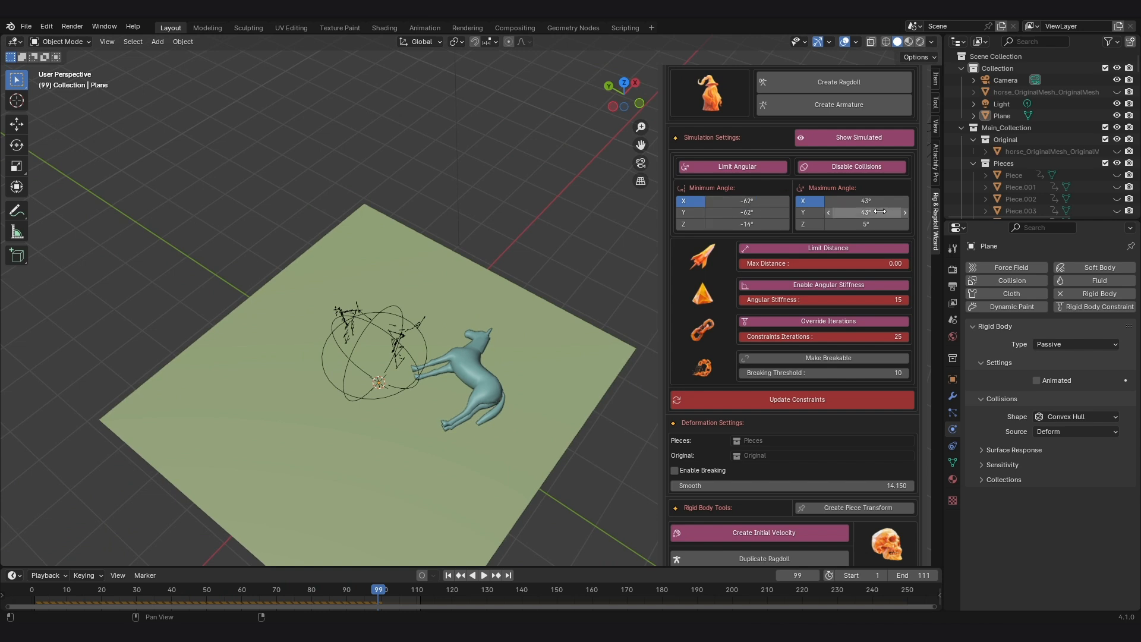
pyautogui.moveTo(880, 299); pyautogui.dragTo(905, 298)
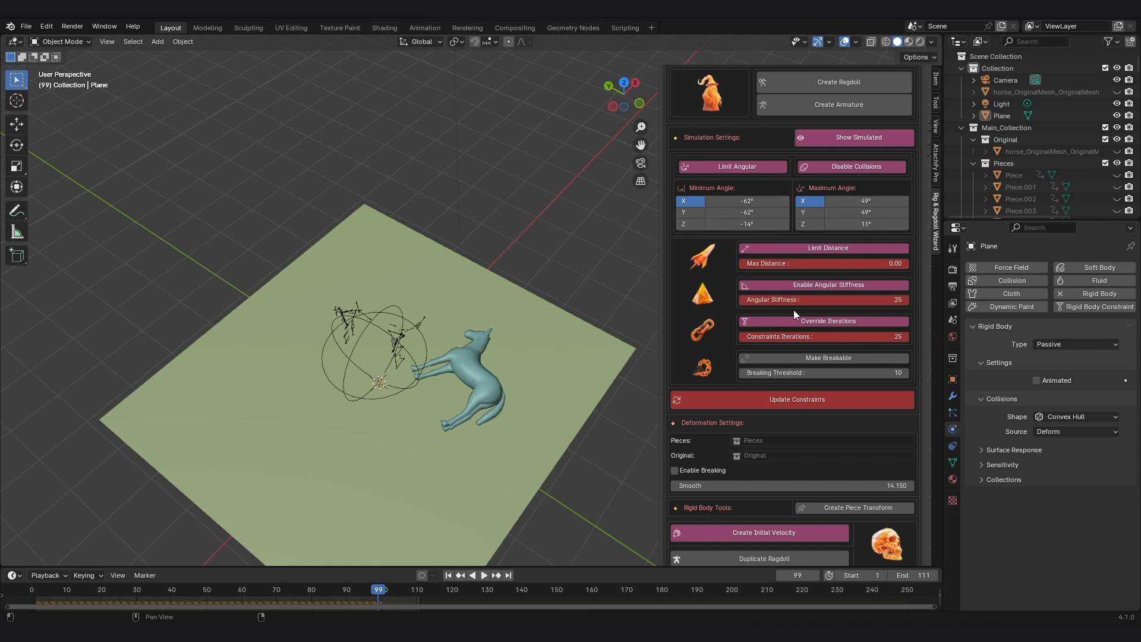
pyautogui.click(799, 399)
pyautogui.hotkey('ctrl', 's')
# Replay the simulation and examine the horse's tumble in material preview shading.
pyautogui.moveTo(472, 305); pyautogui.dragTo(465, 256, button='middle')
pyautogui.press('space')
pyautogui.scroll(-2, 517, 248)
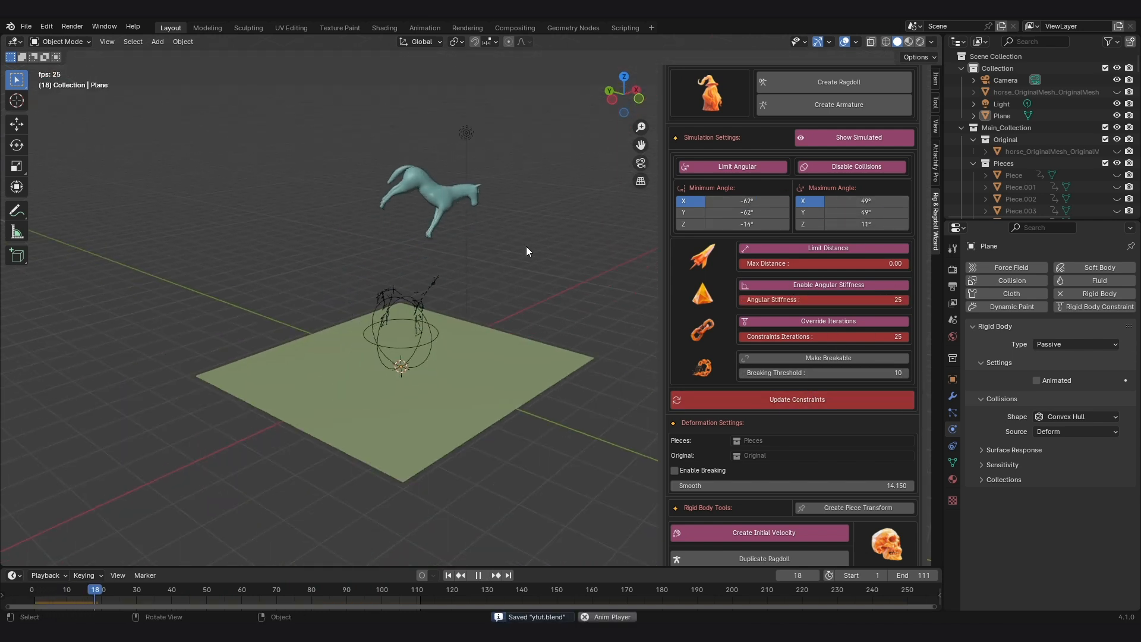
pyautogui.moveTo(564, 222); pyautogui.dragTo(590, 253, button='middle')
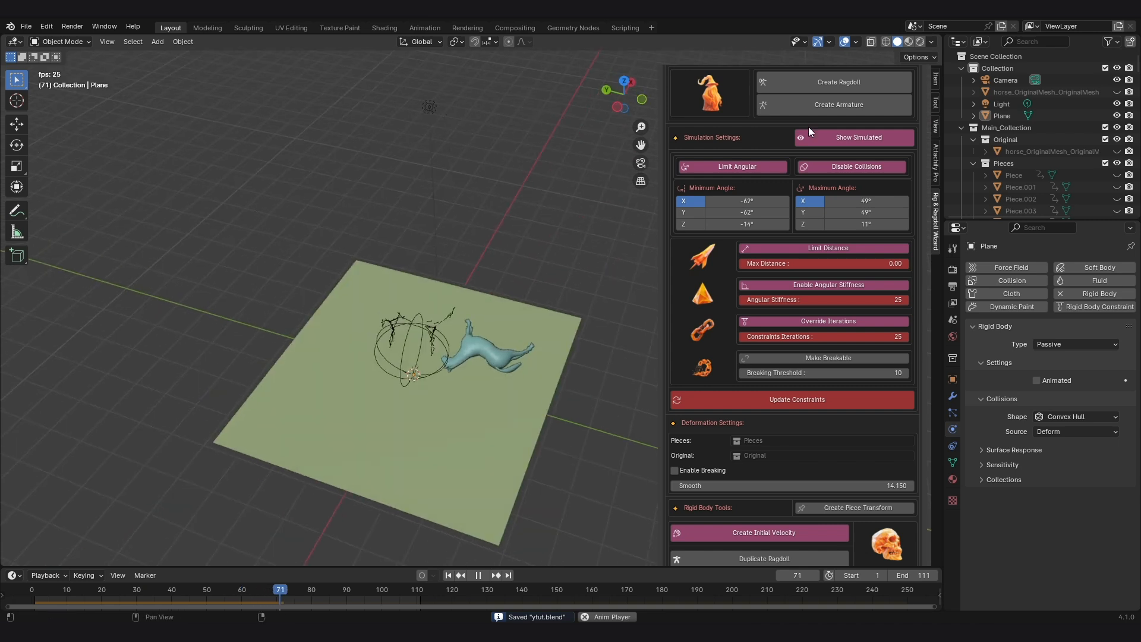
pyautogui.click(908, 42)
pyautogui.press('space')
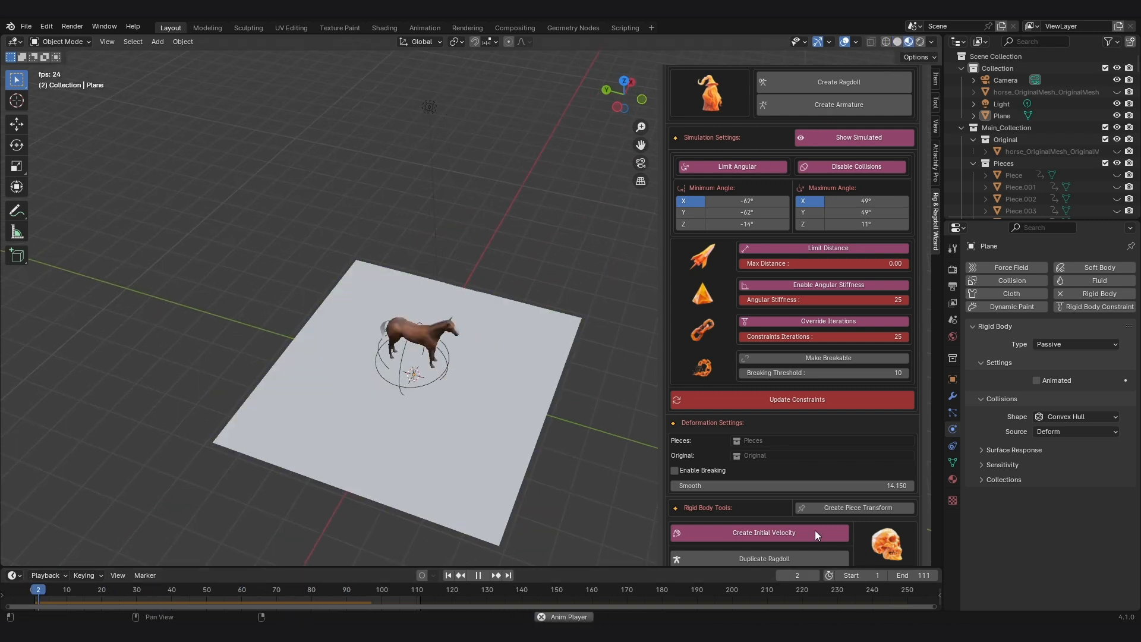
pyautogui.moveTo(410, 314); pyautogui.dragTo(537, 352, button='middle')
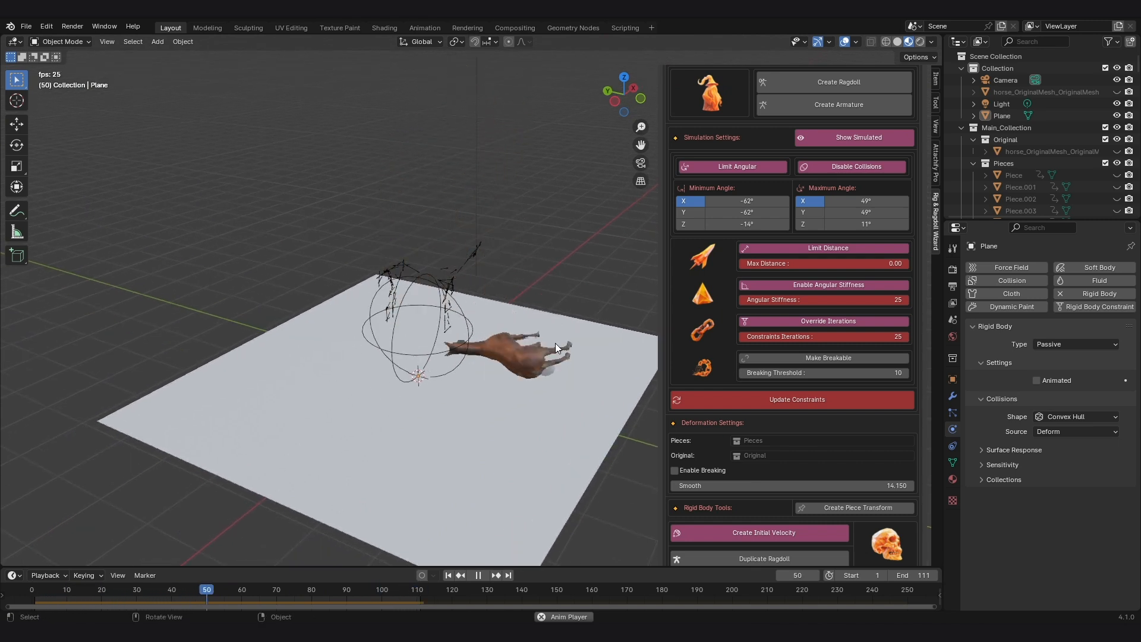
# Save the file and restart the simulation playback from another viewing angle.
pyautogui.press('space')
pyautogui.scroll(-3, 755, 366)
pyautogui.moveTo(417, 427); pyautogui.dragTo(338, 442, button='middle')
pyautogui.hotkey('ctrl', 's')
pyautogui.press('space')
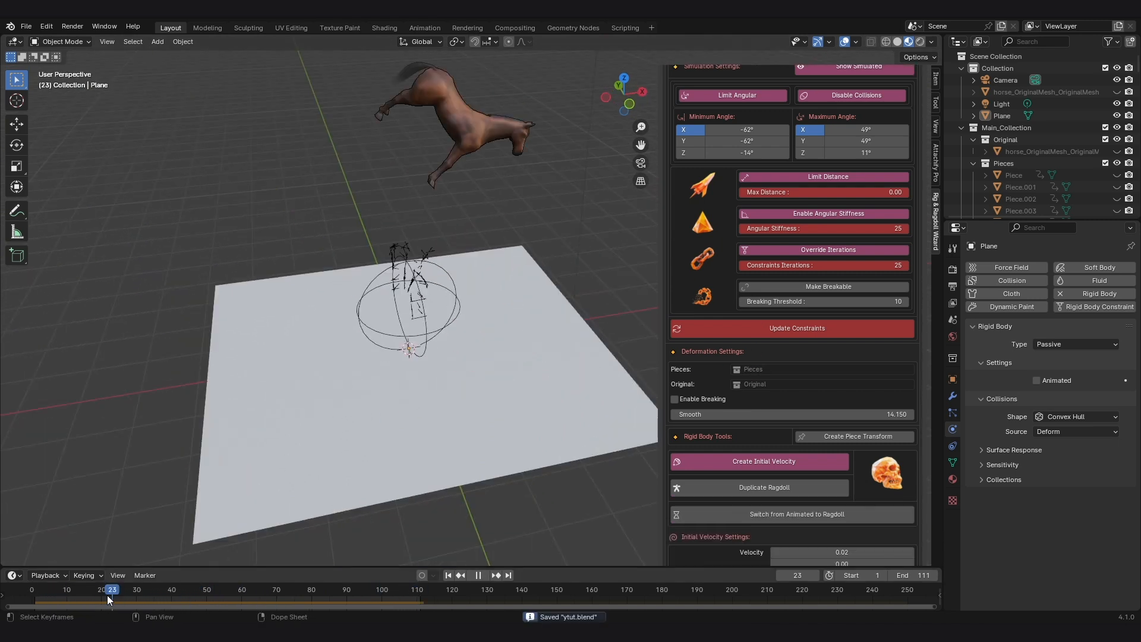
# Watch the horse's landing from different sides, replay it from an earlier frame and return to the first frame.
pyautogui.moveTo(618, 425); pyautogui.dragTo(564, 347, button='middle')
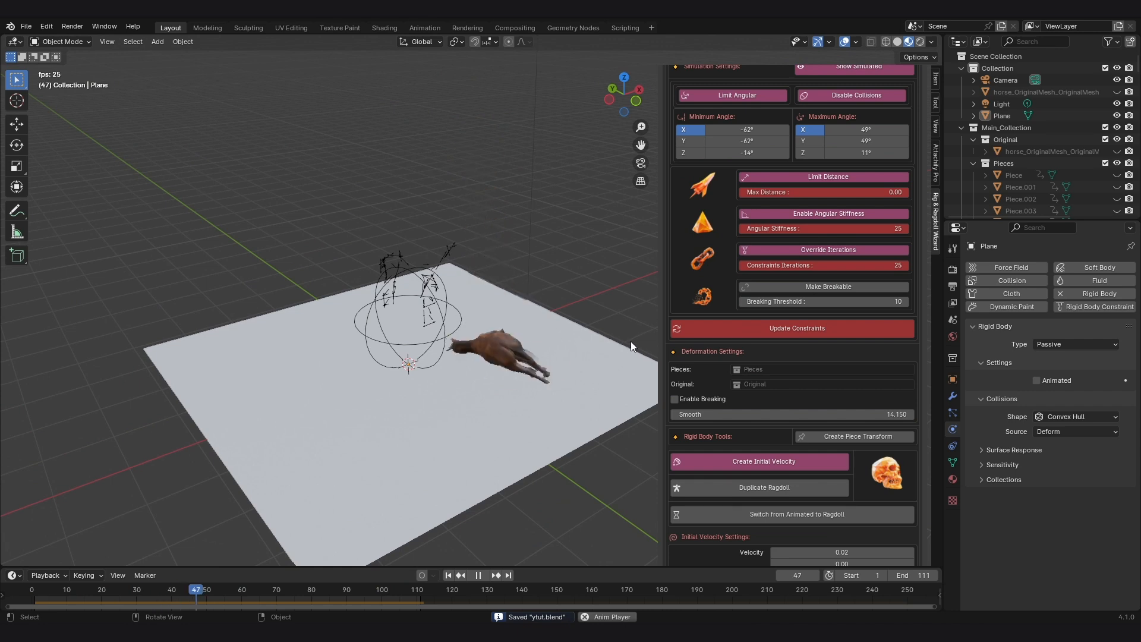
pyautogui.scroll(-1, 832, 408)
pyautogui.press('space')
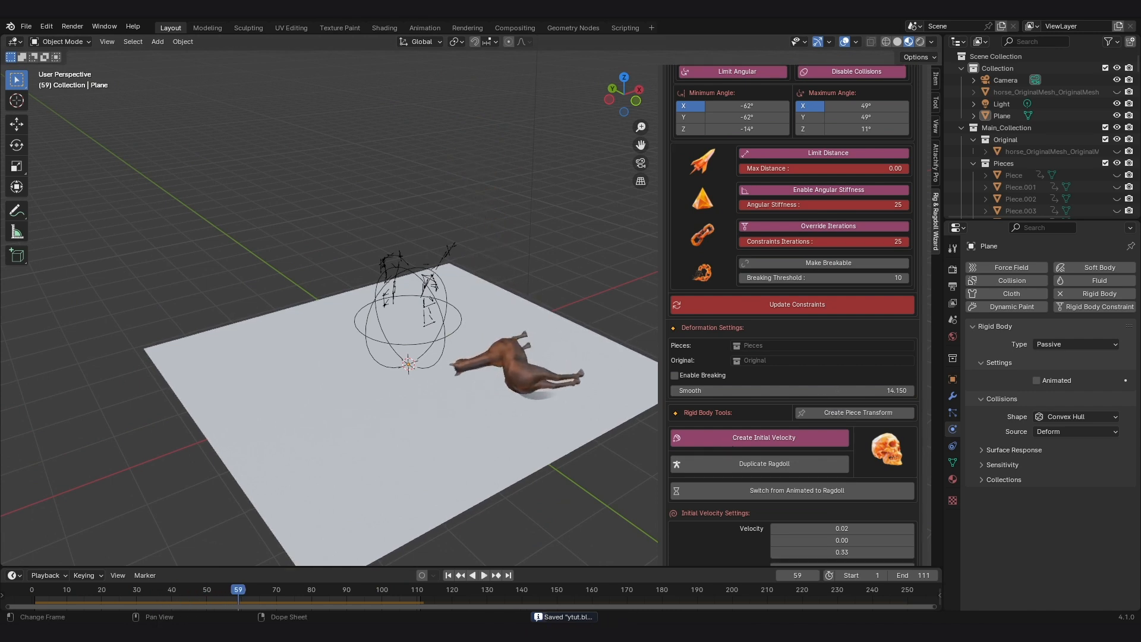
pyautogui.click(120, 591)
pyautogui.moveTo(515, 314); pyautogui.dragTo(548, 328, button='middle')
pyautogui.press('space')
pyautogui.hotkey('shift', 'Left')
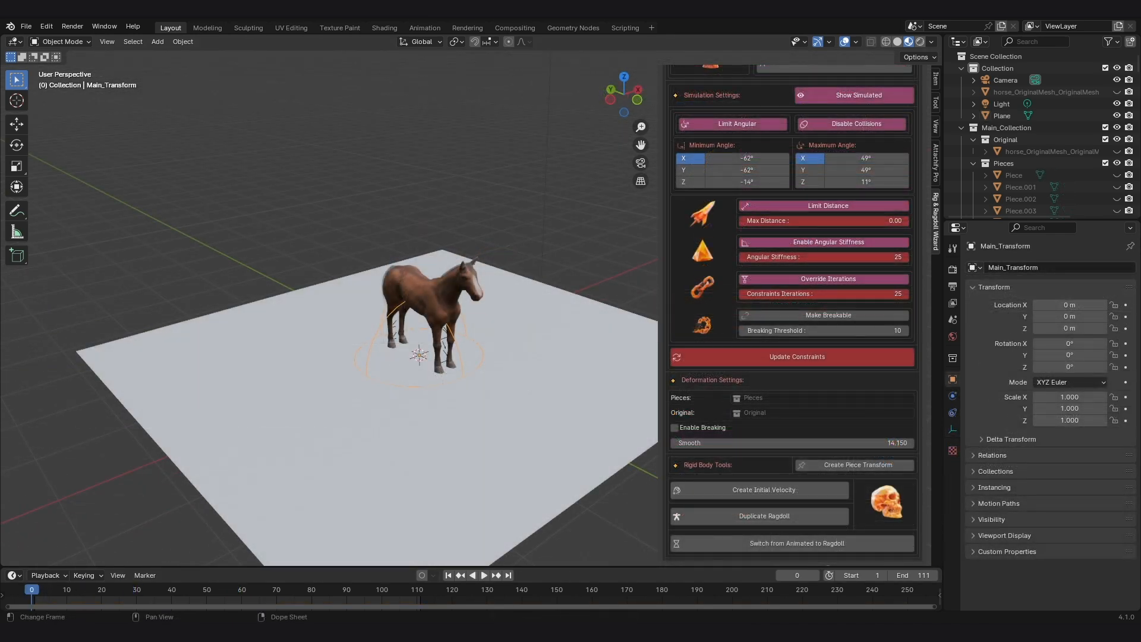
# Switch the horse from the simulated mesh to its ragdoll pieces, save the file and view the pieces from the side.
pyautogui.scroll(1, 441, 398)
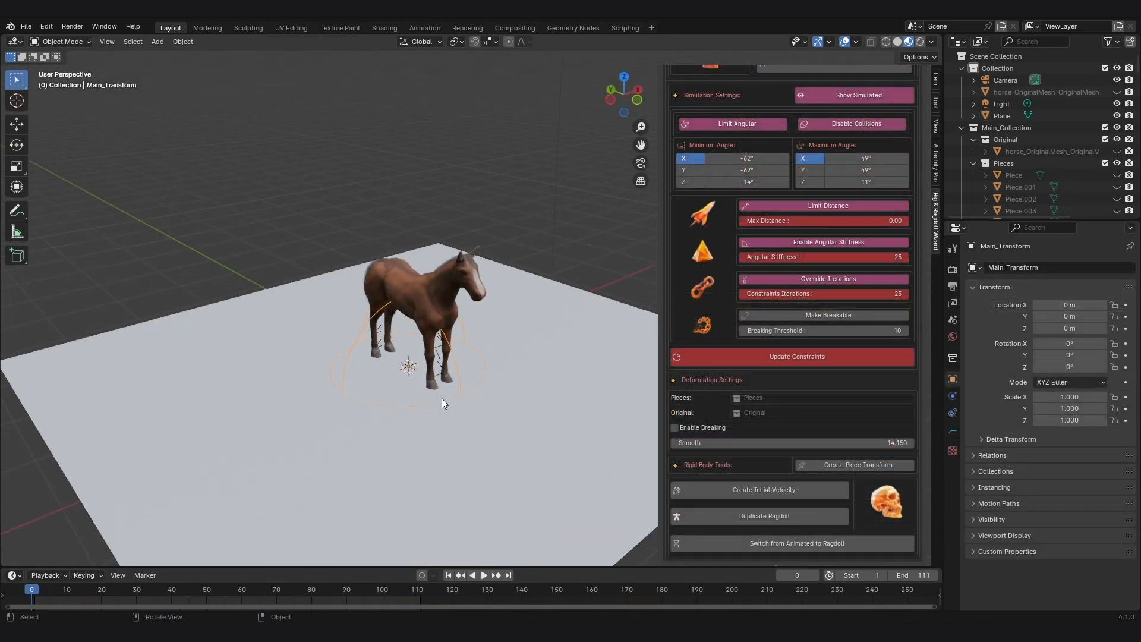
pyautogui.click(867, 154)
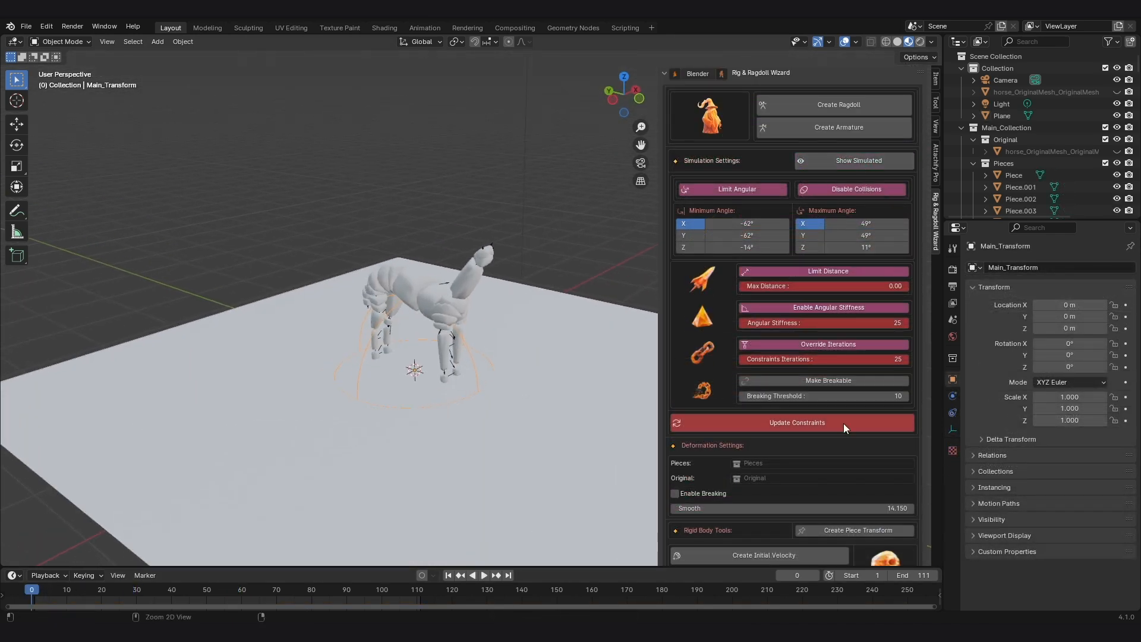
pyautogui.hotkey('ctrl', 's')
pyautogui.click(493, 246)
pyautogui.moveTo(506, 250); pyautogui.dragTo(573, 251, button='middle')
pyautogui.scroll(2, 573, 251)
pyautogui.moveTo(556, 201); pyautogui.dragTo(475, 180, button='middle')
pyautogui.scroll(-2, 467, 205)
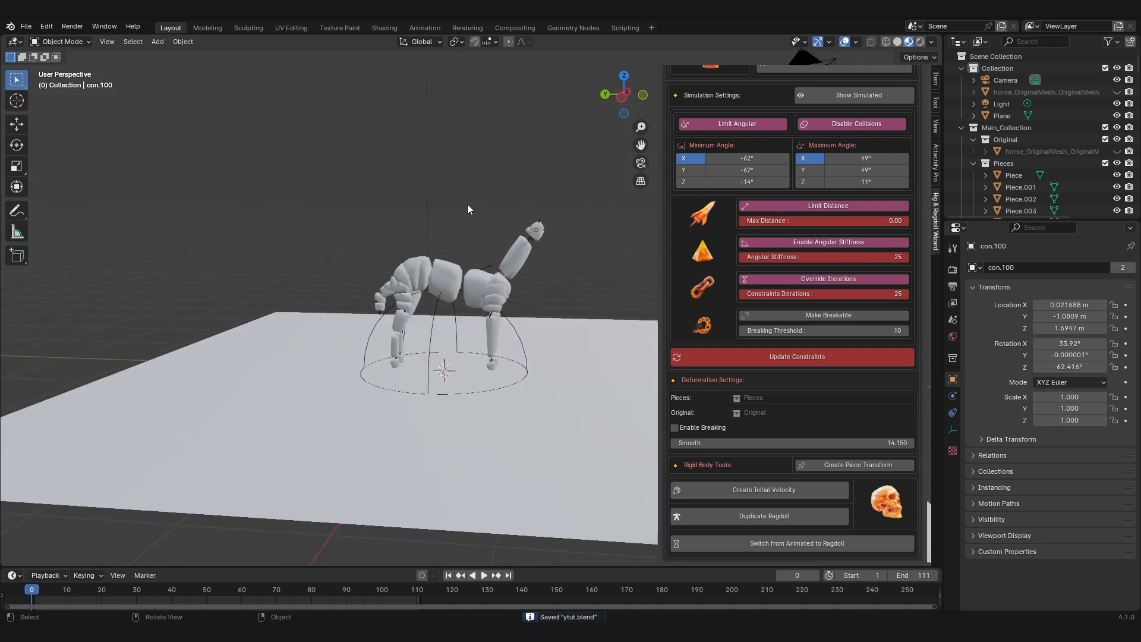
pyautogui.moveTo(426, 240); pyautogui.dragTo(457, 275, button='middle')
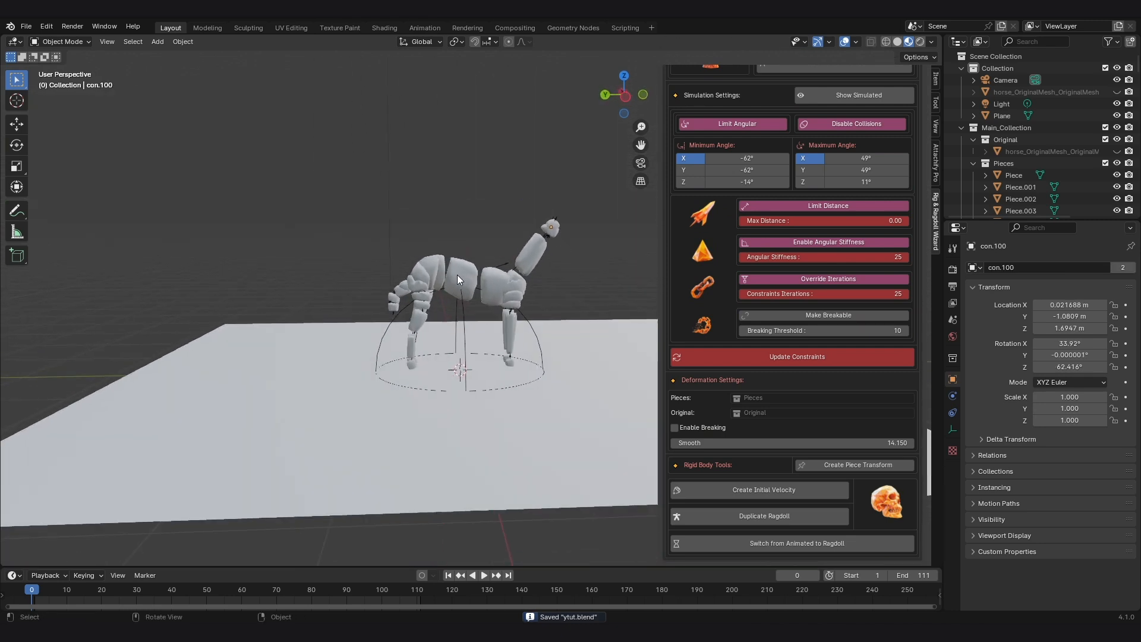
# Switch to solid shading and create a piece transform for the end piece of the horse's tail.
pyautogui.click(394, 305)
pyautogui.scroll(3, 391, 327)
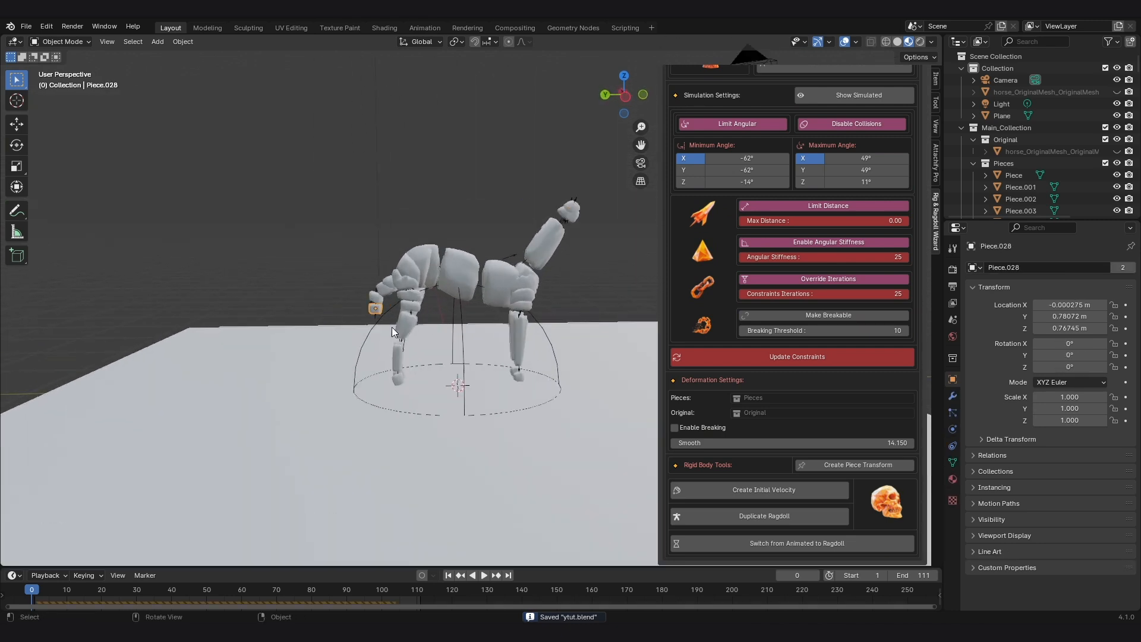
pyautogui.click(897, 41)
pyautogui.moveTo(404, 261); pyautogui.dragTo(515, 278, button='middle')
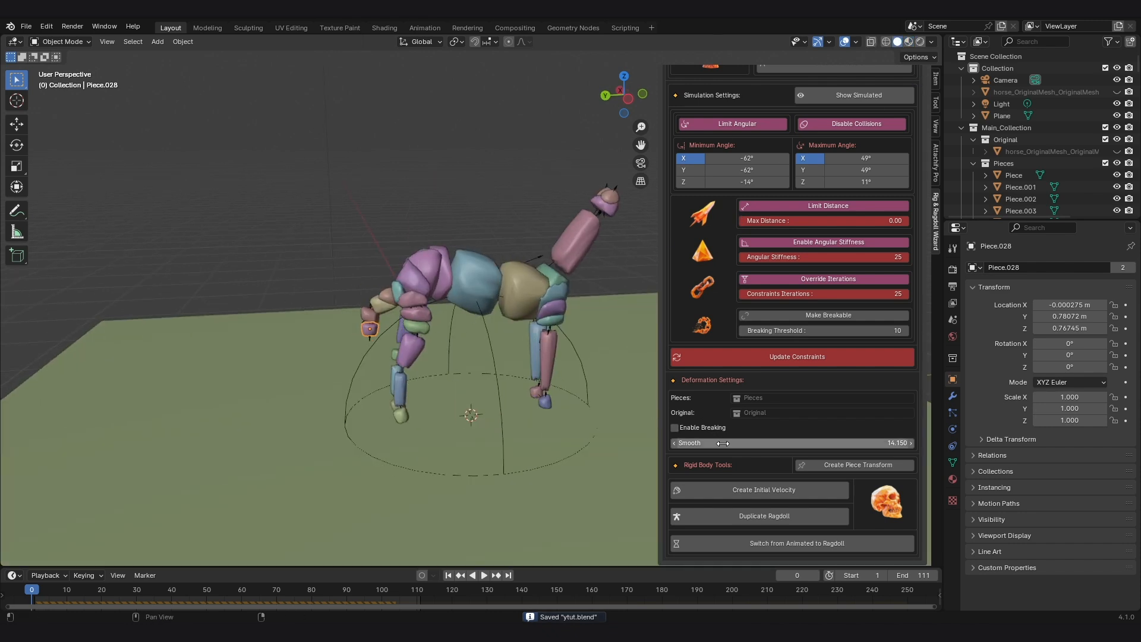
pyautogui.click(858, 465)
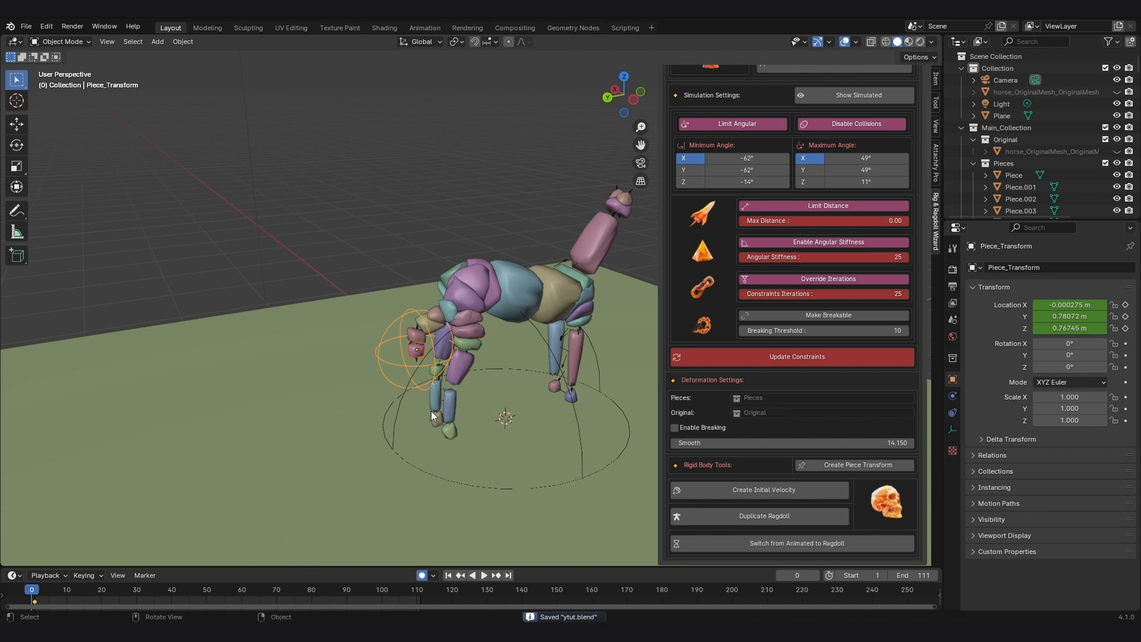
# Play the simulation to frame 61 and keyframe the piece transform above the horse at about 0.41, 1.10, 2.59 m.
pyautogui.press('space')
pyautogui.scroll(-3, 498, 405)
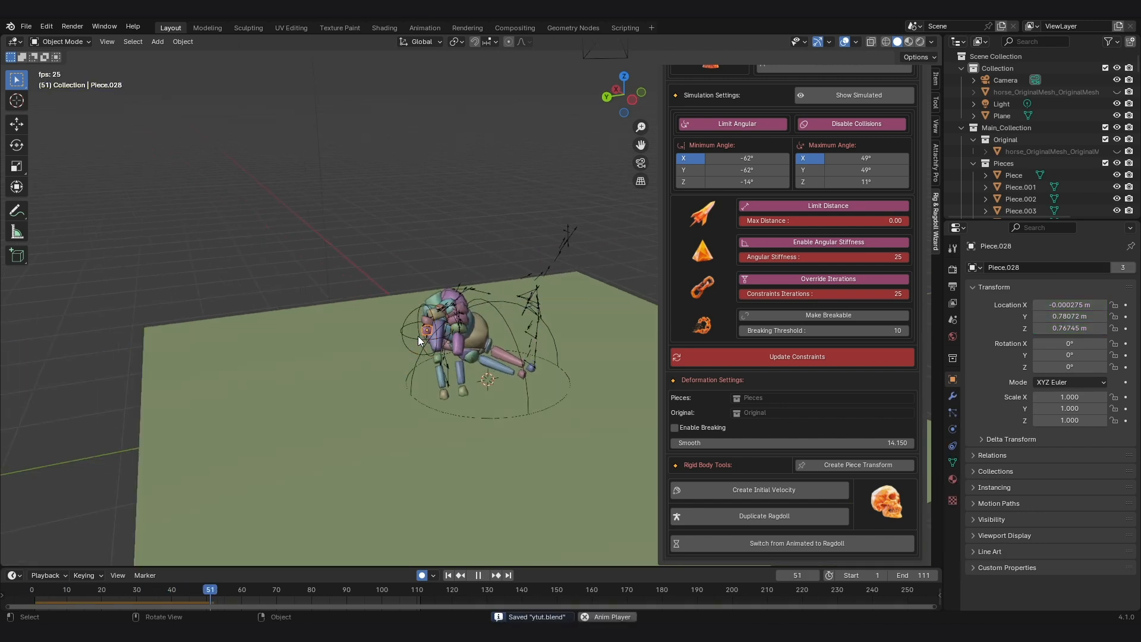
pyautogui.press('space')
pyautogui.click(417, 341)
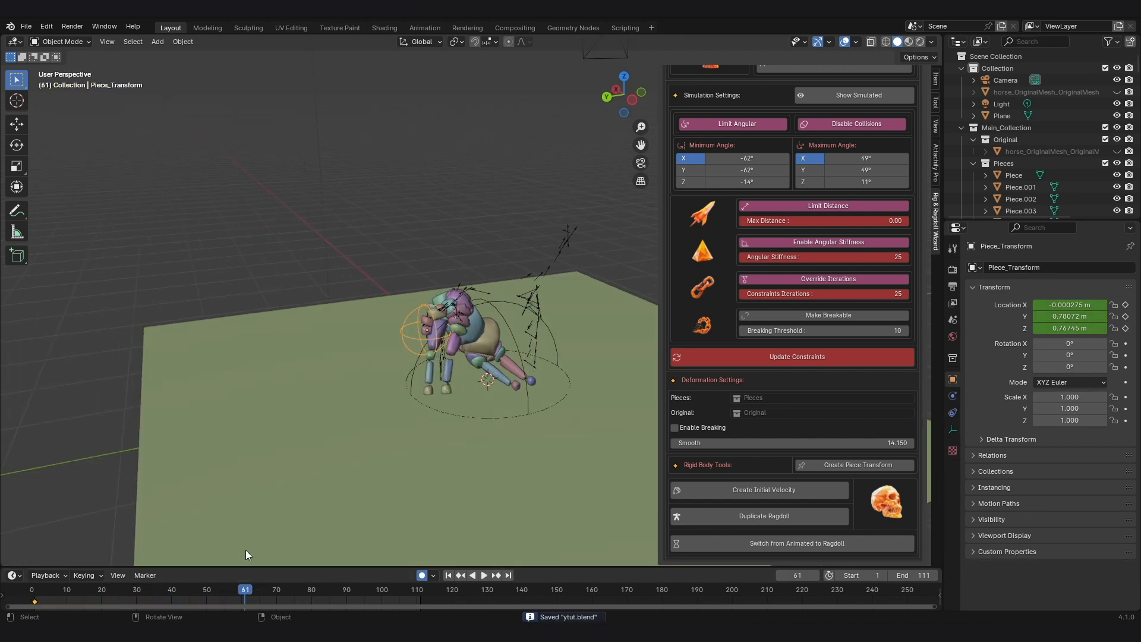
pyautogui.moveTo(471, 399); pyautogui.dragTo(403, 368, button='middle')
pyautogui.press('g')
pyautogui.click(383, 211)
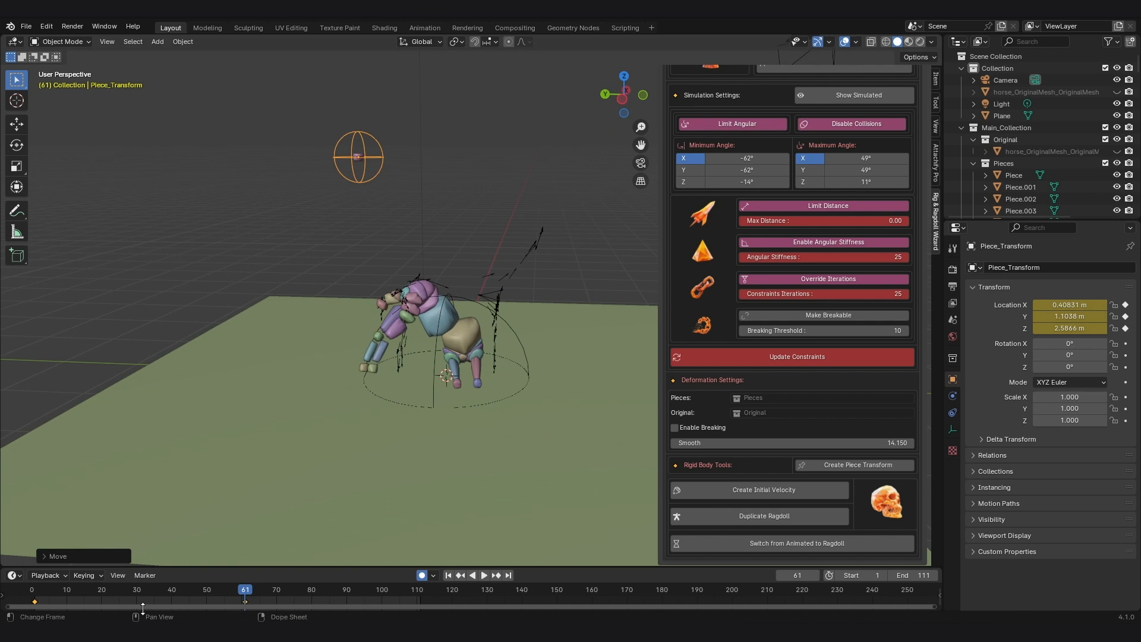
# Replay from the start with the simulated mesh shown and watch the horse being lifted by its tail.
pyautogui.moveTo(151, 591); pyautogui.dragTo(13, 587)
pyautogui.press('space')
pyautogui.scroll(-1, 555, 343)
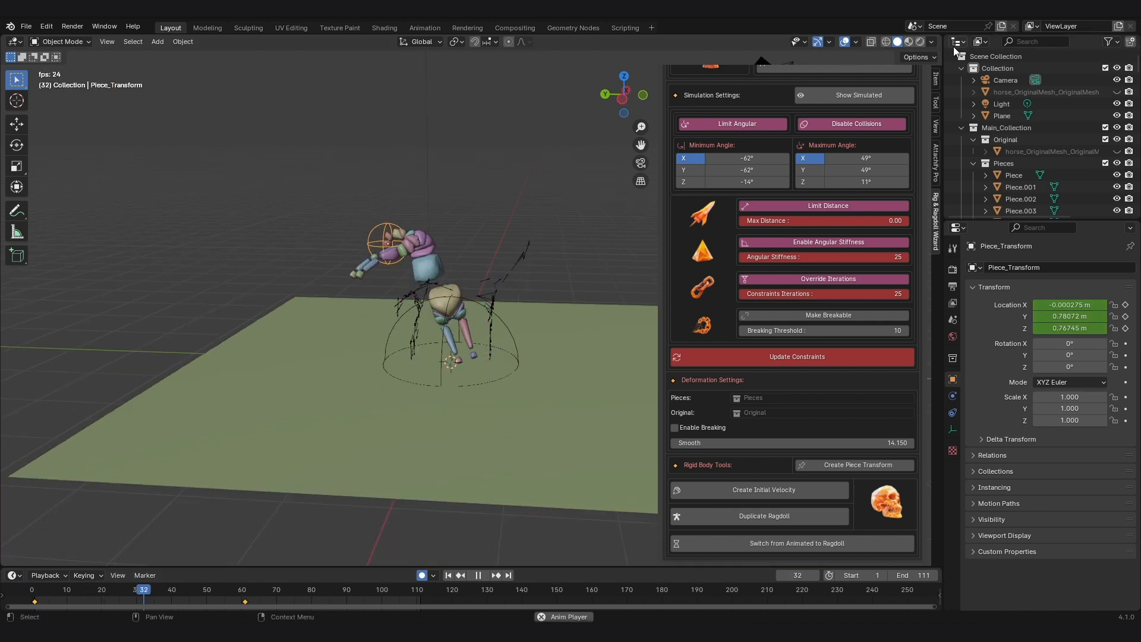
pyautogui.click(879, 97)
pyautogui.moveTo(480, 245); pyautogui.dragTo(463, 247, button='middle')
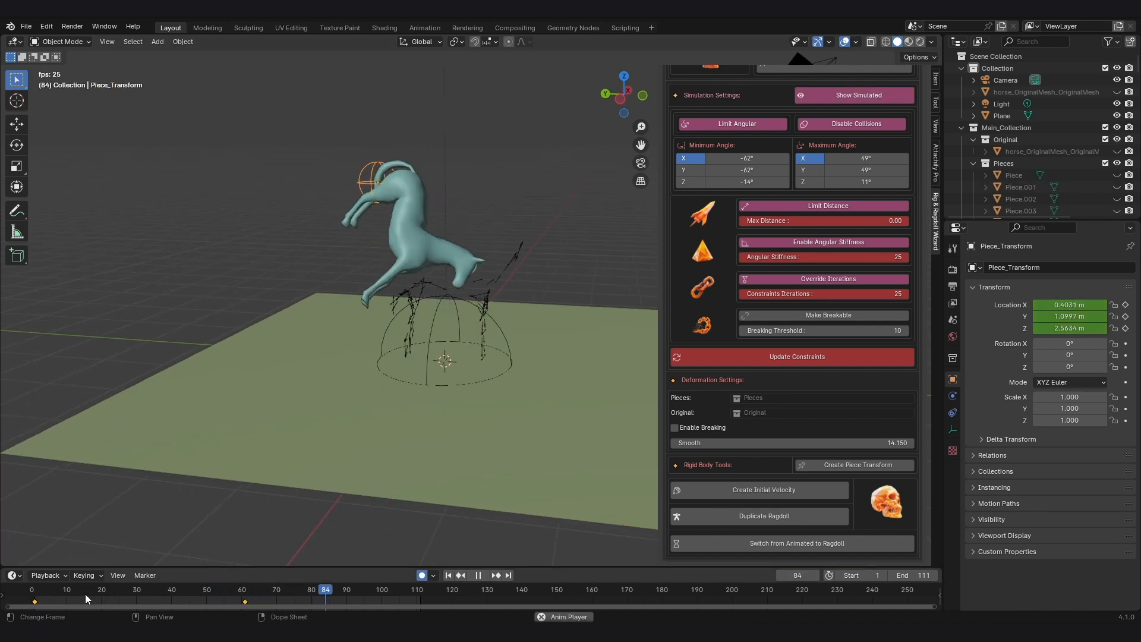
pyautogui.press('g')
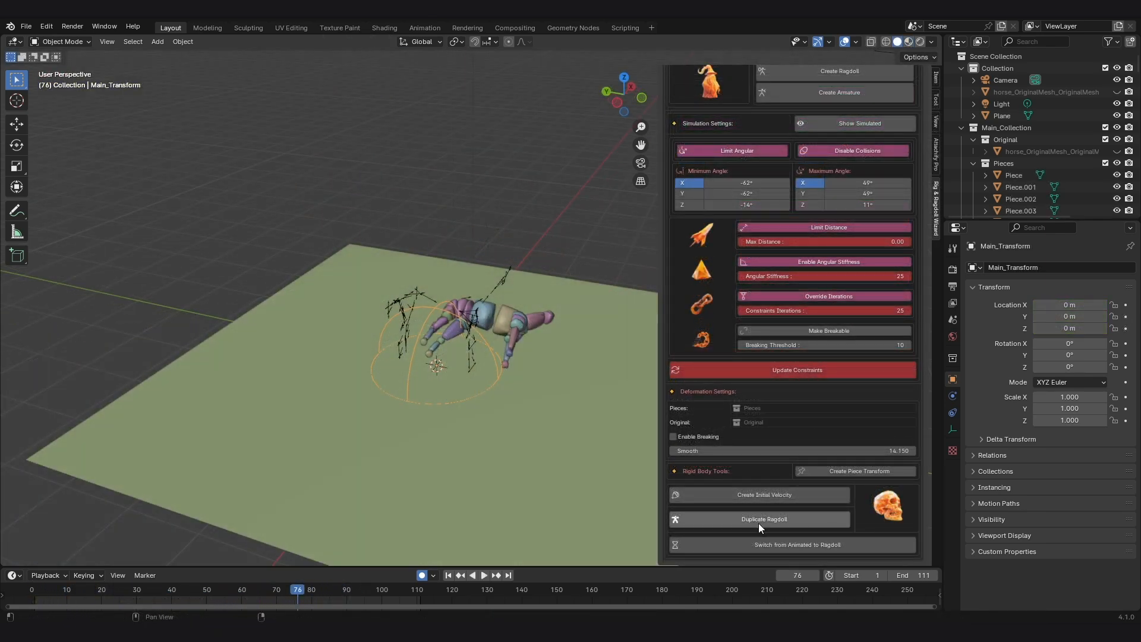
# Enable Duplicate Ragdoll, set Duplicate Count to 10 and return to frame 0.
pyautogui.click(758, 518)
pyautogui.scroll(-4, 761, 511)
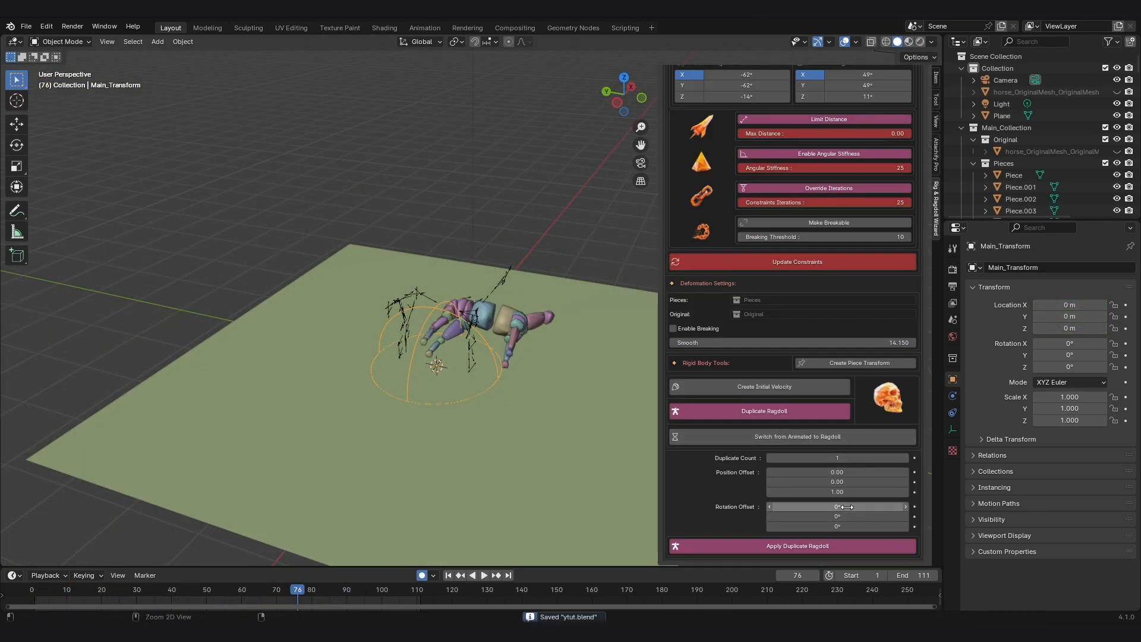
pyautogui.write('0')
pyautogui.press('Return')
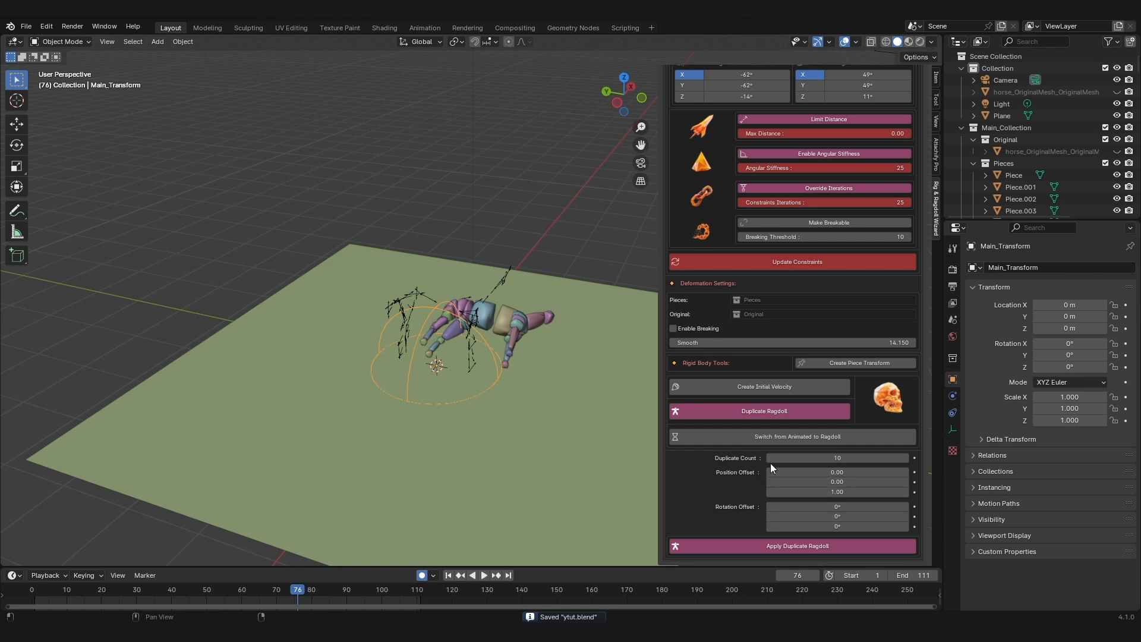
pyautogui.click(30, 596)
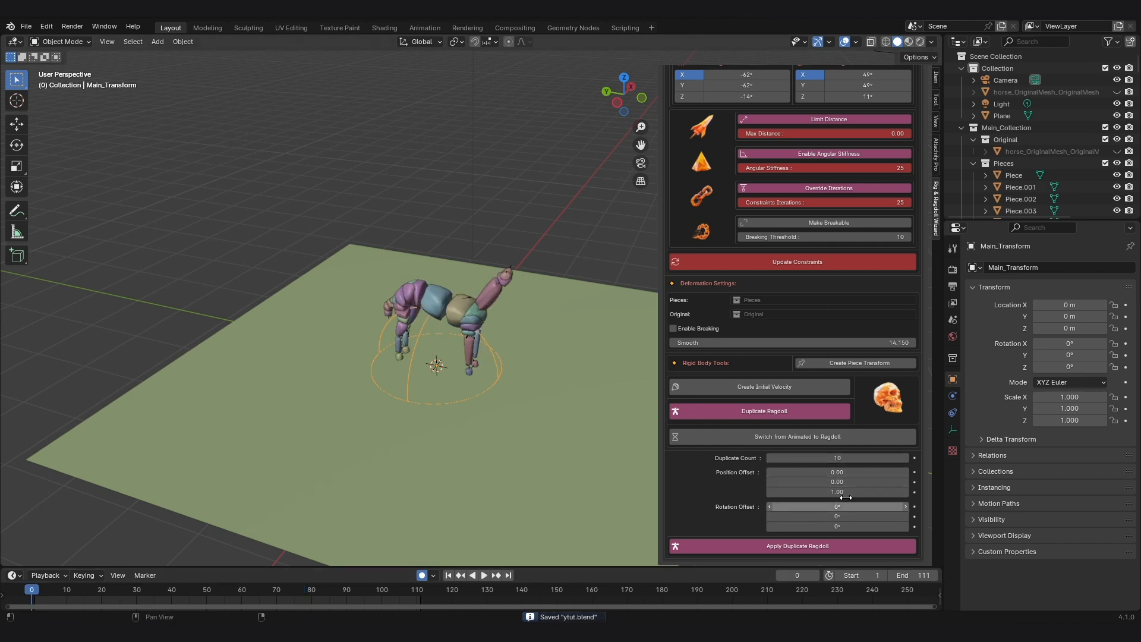
# Set the duplicates' Z position offset to 2.00.
pyautogui.moveTo(416, 380); pyautogui.dragTo(376, 245, button='middle')
pyautogui.click(865, 493)
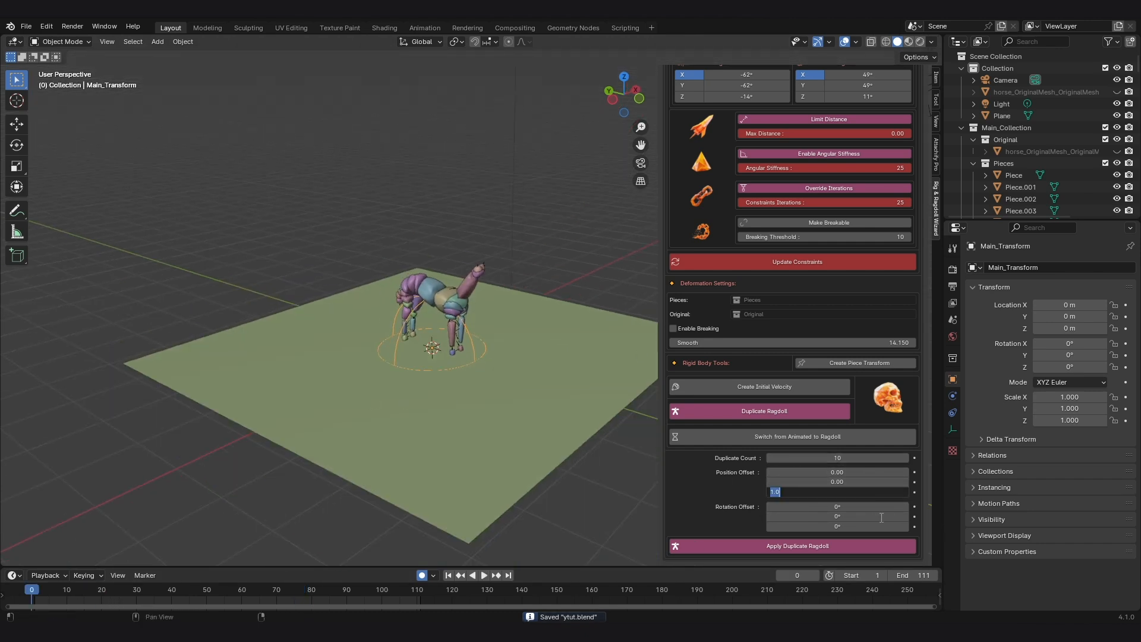
pyautogui.write('2')
pyautogui.press('Return')
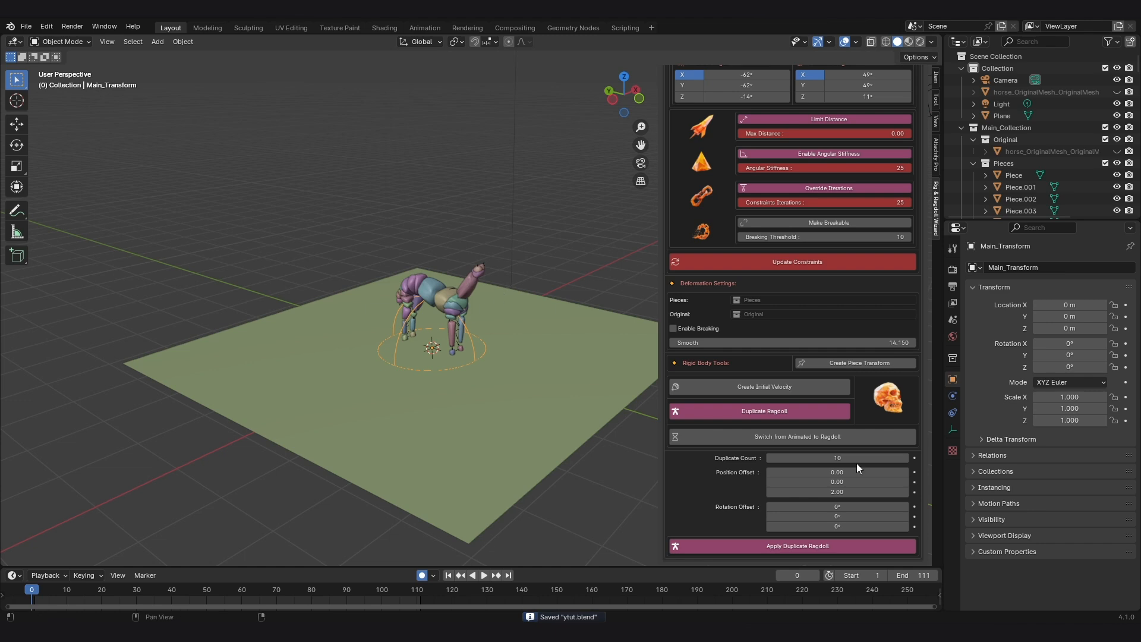
# Set the rotation offset to 77° on all three axes, apply the ragdoll duplication and save the file.
pyautogui.moveTo(381, 284); pyautogui.dragTo(354, 221, button='middle')
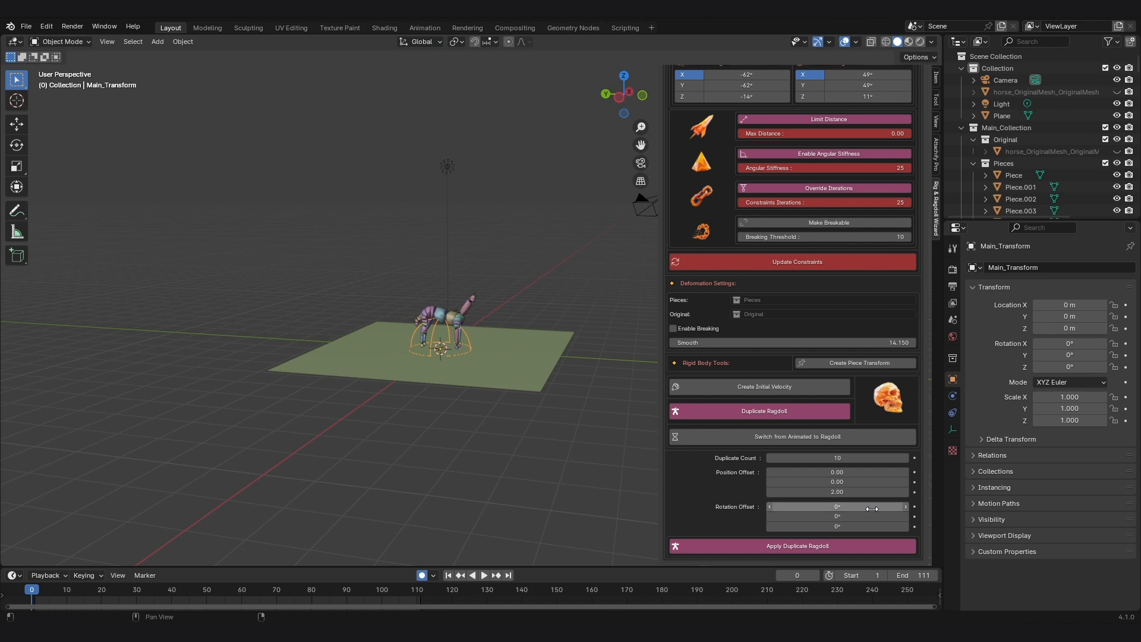
pyautogui.click(868, 526)
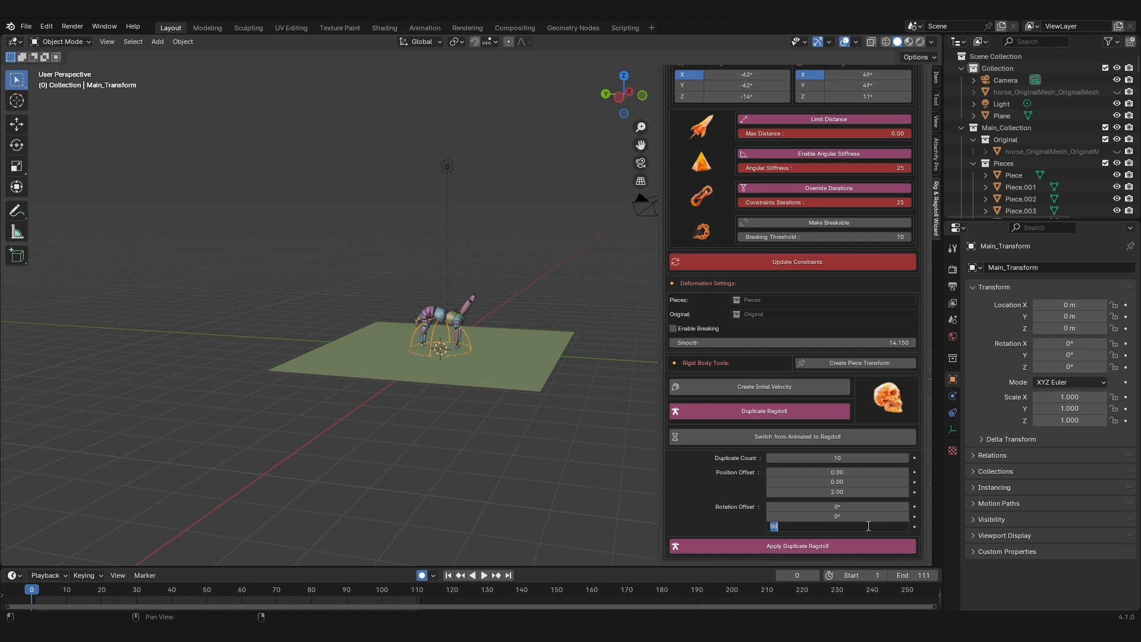
pyautogui.write('77')
pyautogui.press('Return')
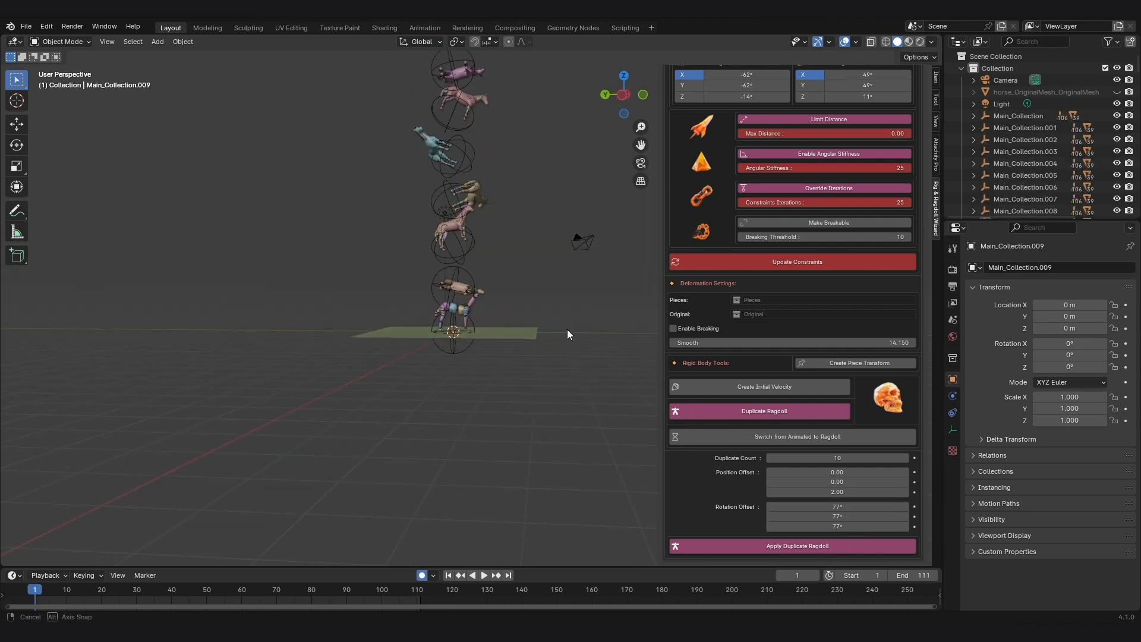
pyautogui.hotkey('ctrl', 's')
# Show the ragdoll pieces of the duplicated horses and play their fall onto the plane in solid shading.
pyautogui.moveTo(475, 300); pyautogui.dragTo(404, 302, button='middle')
pyautogui.moveTo(480, 261); pyautogui.dragTo(546, 254, button='middle')
pyautogui.scroll(3, 534, 271)
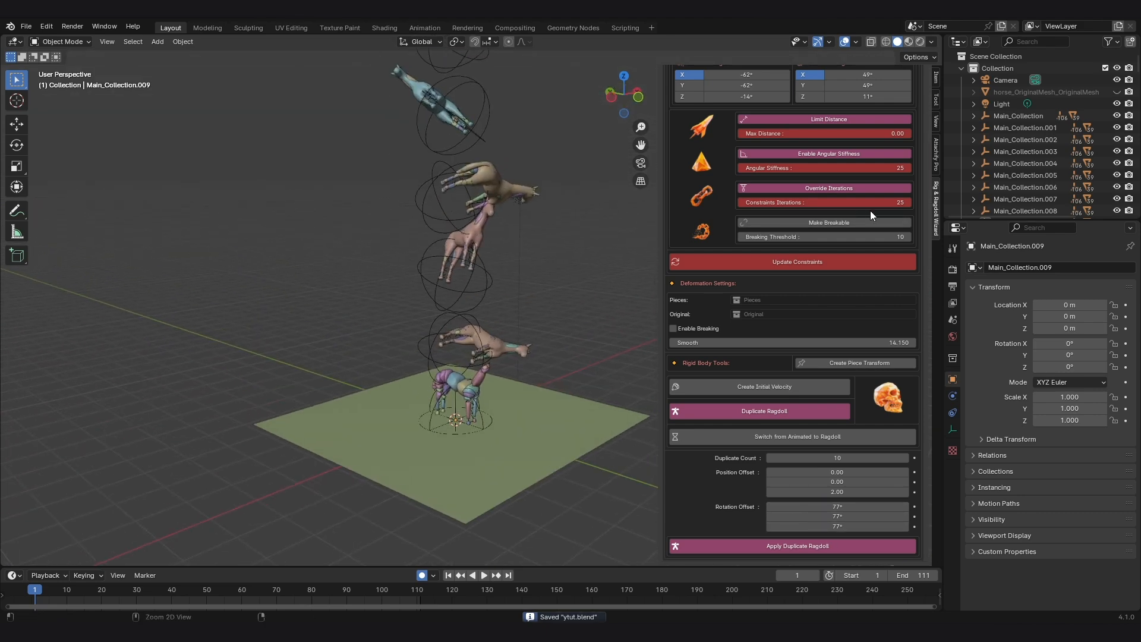
pyautogui.scroll(5, 856, 179)
pyautogui.press('space')
pyautogui.moveTo(517, 256); pyautogui.dragTo(558, 302, button='middle')
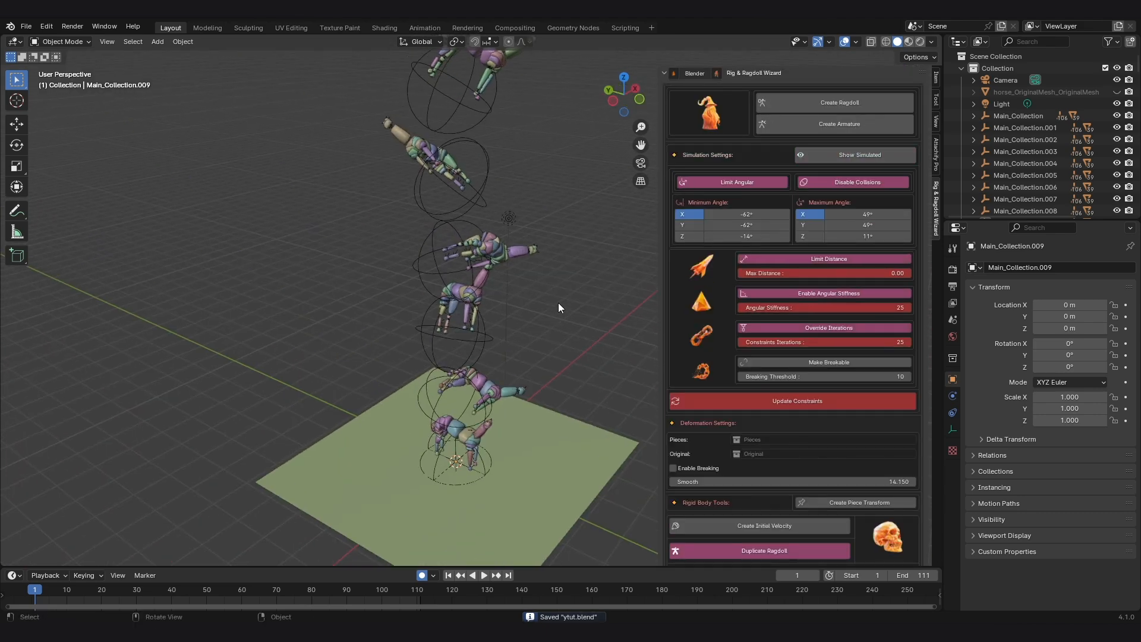
pyautogui.click(909, 42)
pyautogui.click(897, 41)
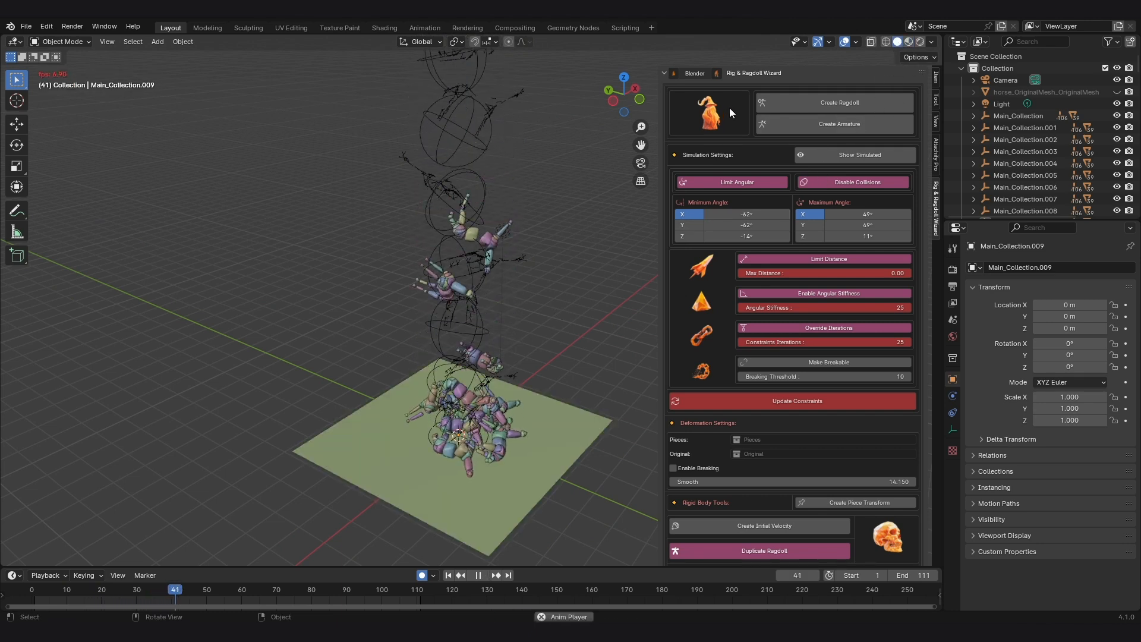
# Hide the viewport overlays, show the simulated meshes and replay the fall from the start in material preview shading.
pyautogui.click(844, 42)
pyautogui.scroll(3, 576, 321)
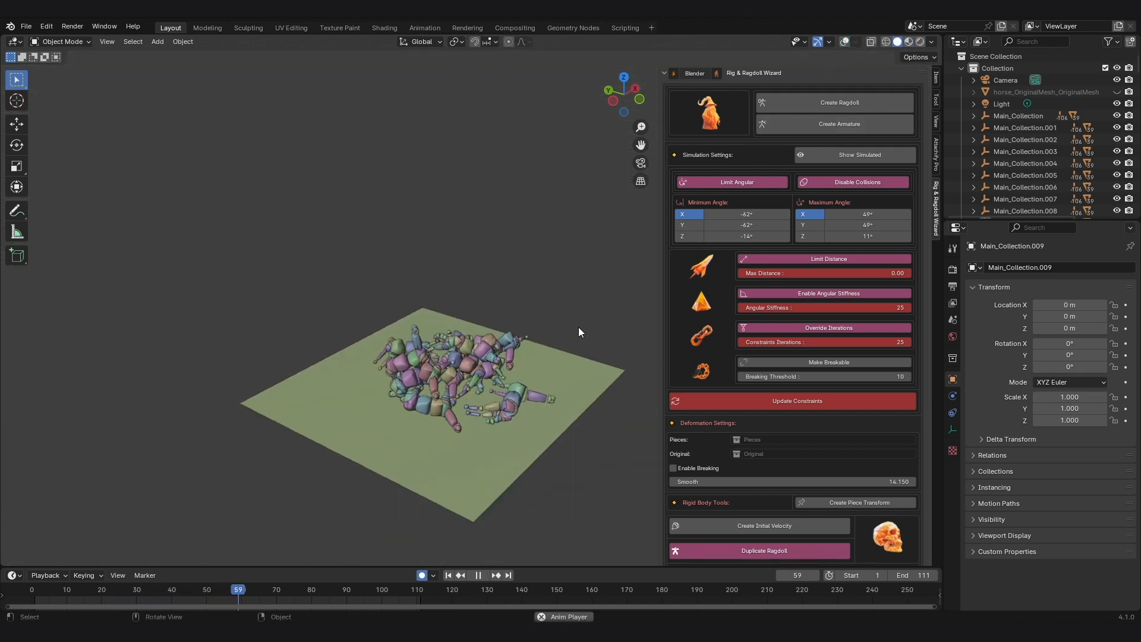
pyautogui.click(861, 155)
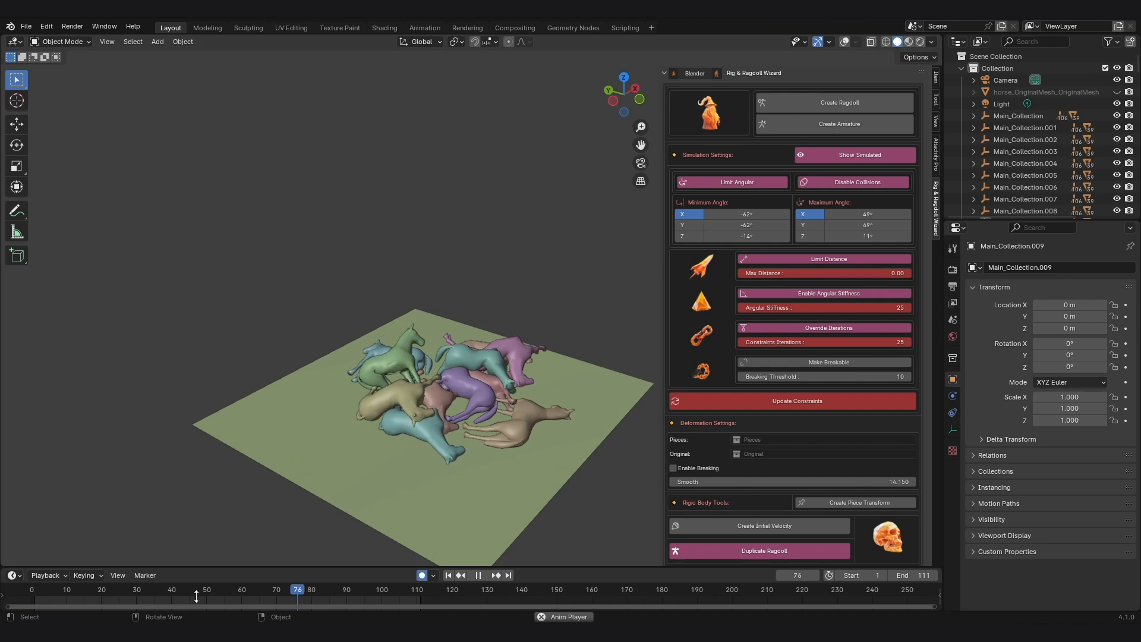
pyautogui.hotkey('shift', 'Left')
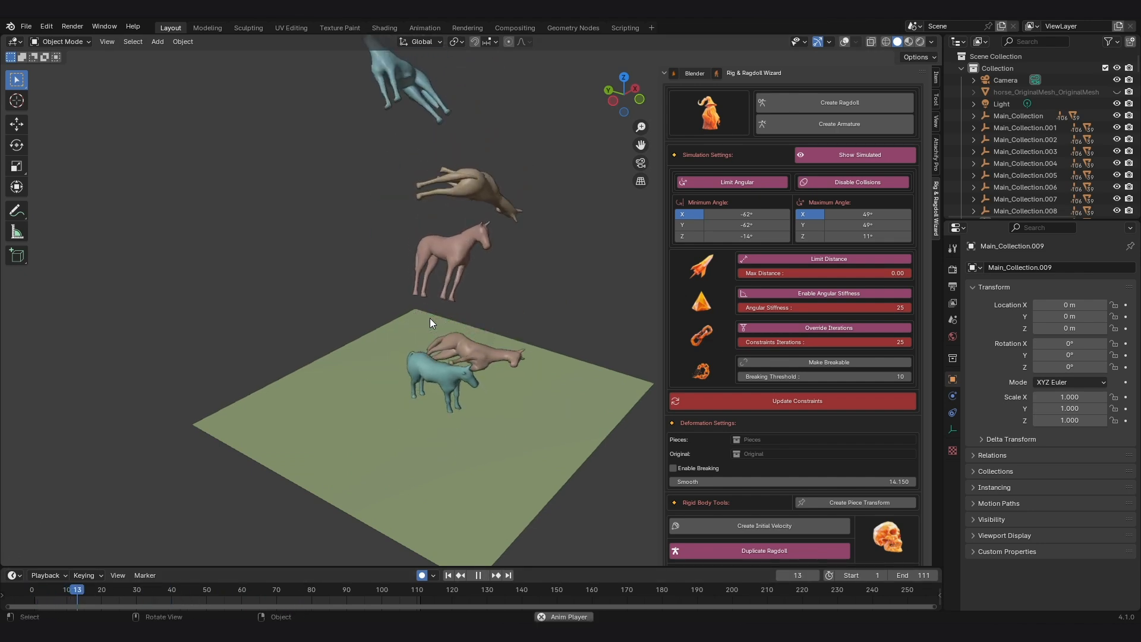
pyautogui.click(909, 41)
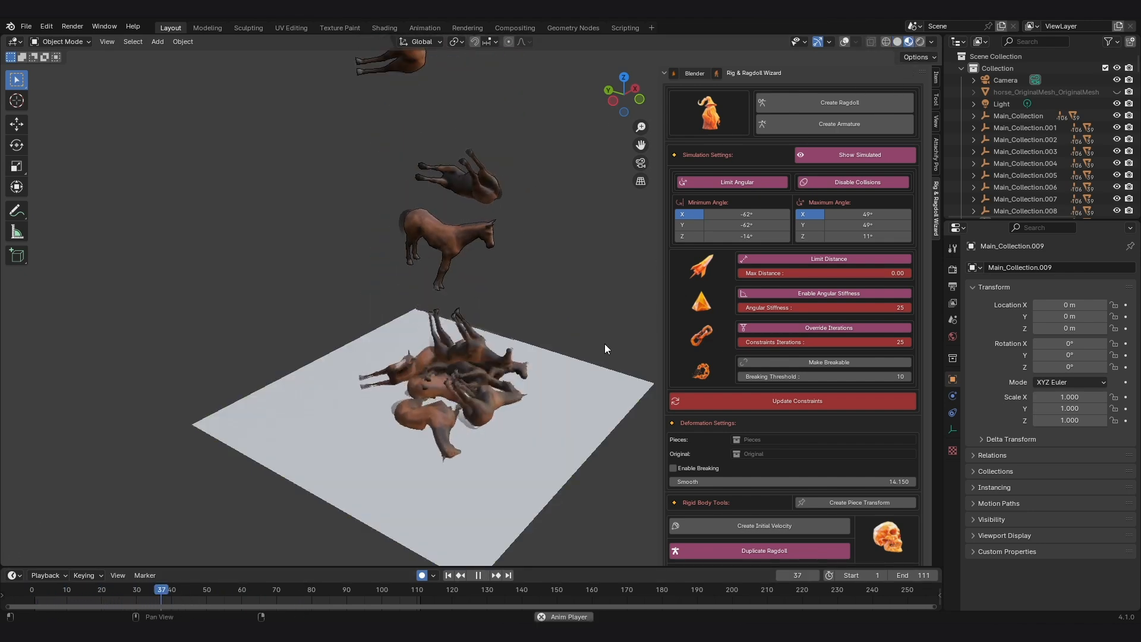
# Turn off Viewport Denoising in the render settings and frame the pile of horses.
pyautogui.click(952, 269)
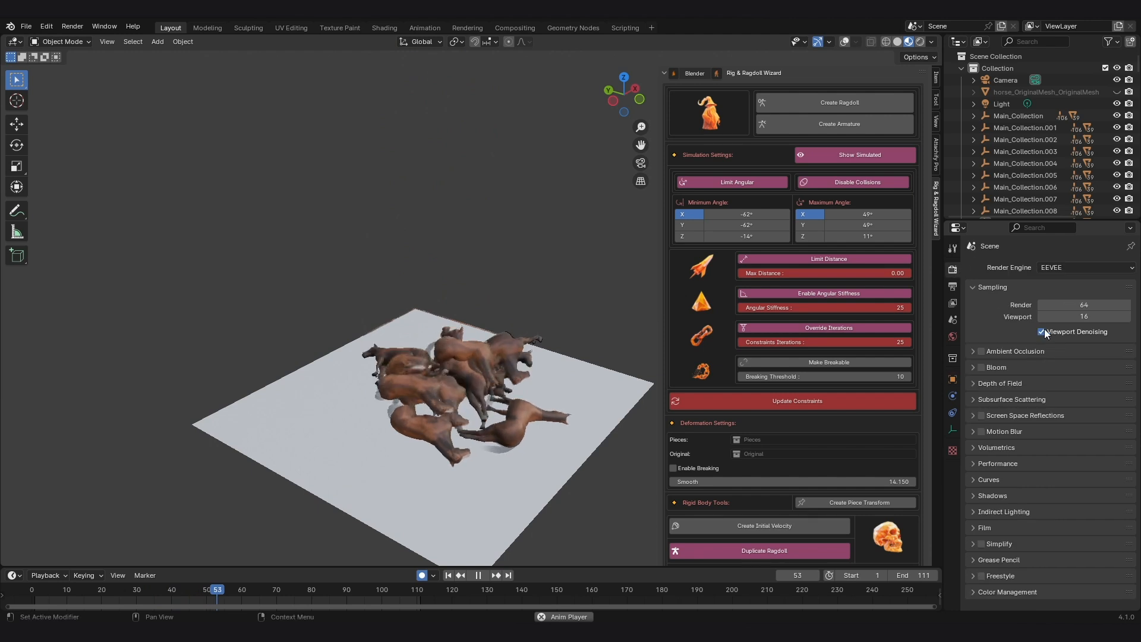
pyautogui.moveTo(547, 283); pyautogui.dragTo(539, 293, button='middle')
pyautogui.keyDown('shift'); pyautogui.moveTo(475, 457); pyautogui.dragTo(436, 427, button='middle'); pyautogui.keyUp('shift')
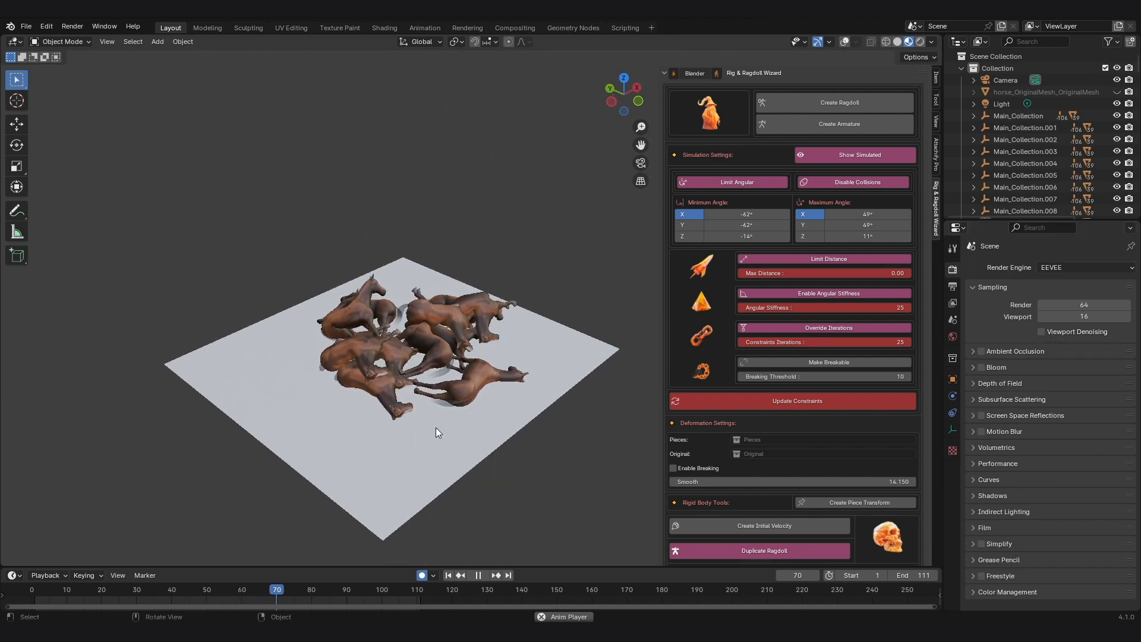
pyautogui.scroll(1, 437, 428)
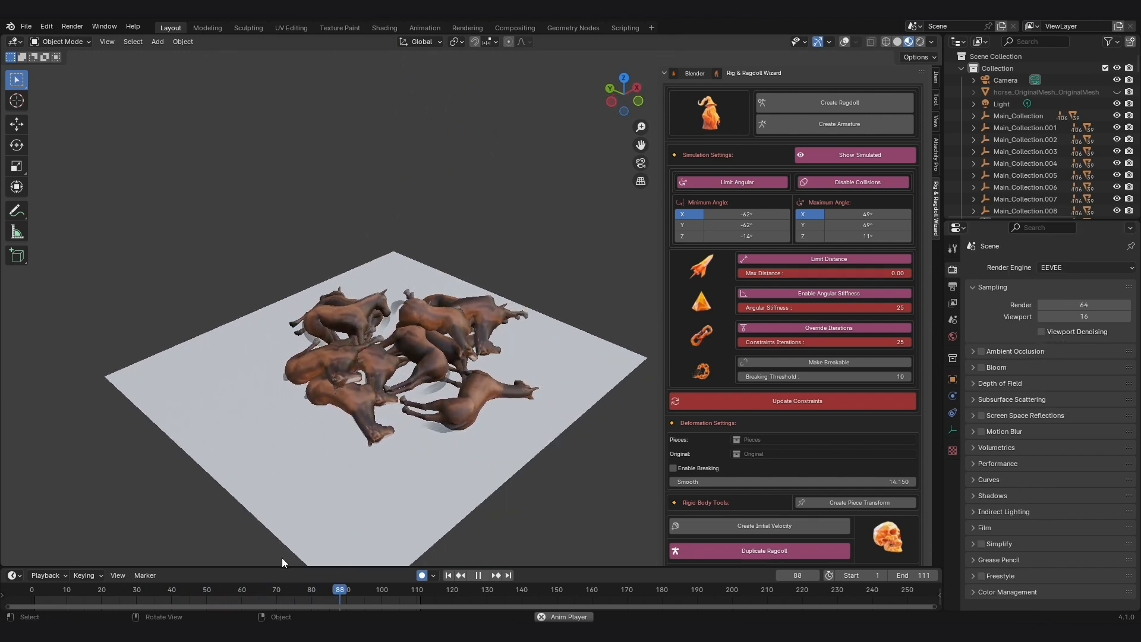
# Replay the fall from earlier frames and examine how the horses collide and settle from different distances and angles.
pyautogui.press('space')
pyautogui.moveTo(233, 590); pyautogui.dragTo(105, 554)
pyautogui.press('space')
pyautogui.moveTo(380, 375); pyautogui.dragTo(475, 387, button='middle')
pyautogui.scroll(-2, 419, 370)
pyautogui.scroll(-2, 500, 374)
pyautogui.press('space')
pyautogui.scroll(3, 475, 386)
pyautogui.moveTo(270, 588); pyautogui.dragTo(40, 585)
pyautogui.press('space')
pyautogui.moveTo(362, 392); pyautogui.dragTo(480, 435, button='middle')
pyautogui.scroll(-3, 535, 368)
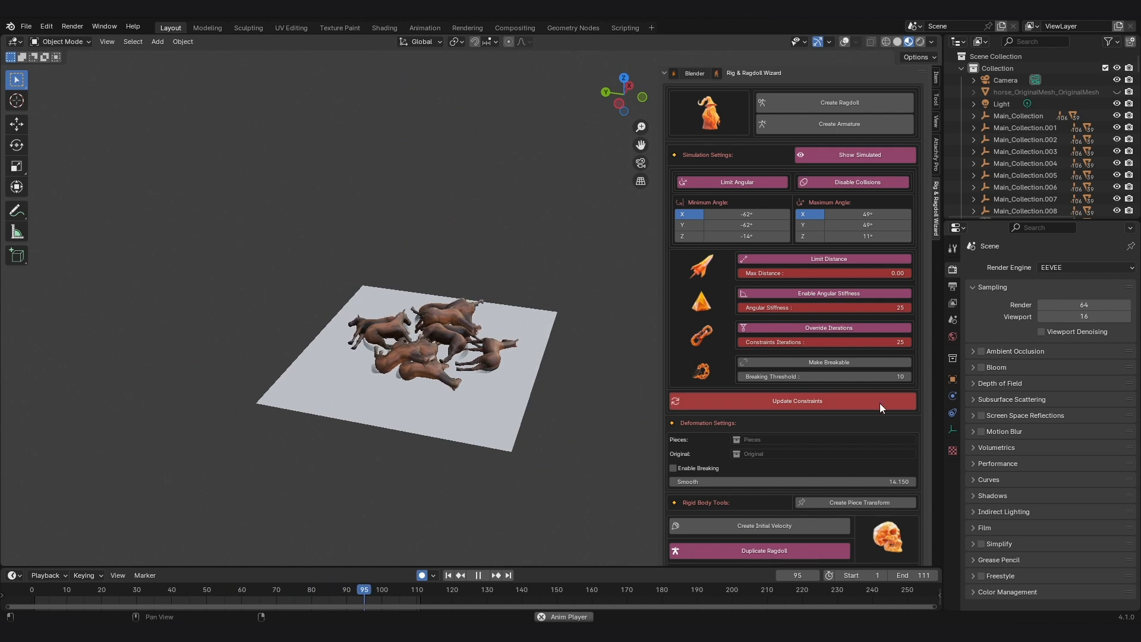
# Stop the playback and open the scene's Rigid Body World settings.
pyautogui.press('space')
pyautogui.click(952, 286)
pyautogui.click(952, 304)
pyautogui.click(952, 321)
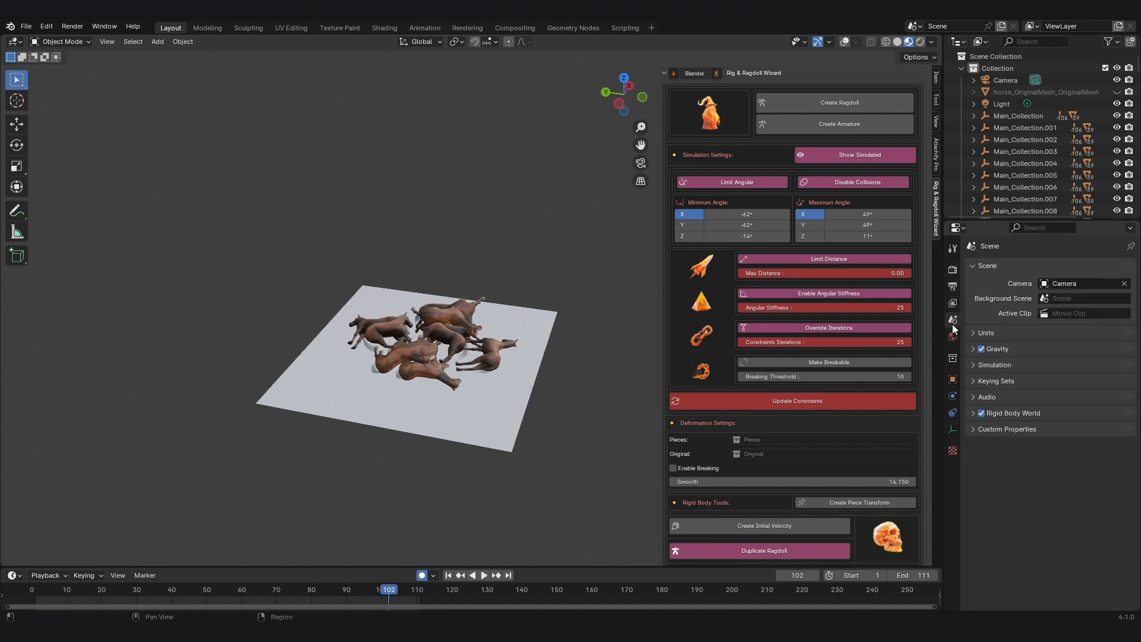
pyautogui.click(1013, 413)
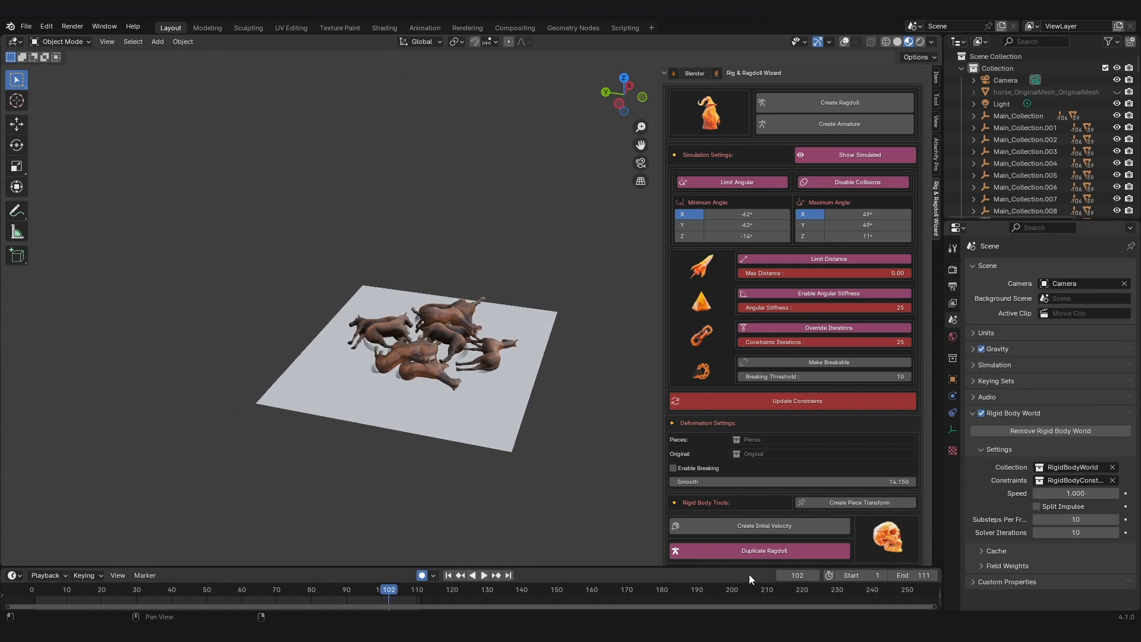
# Replay the horses' fall from another viewing angle, stop it and return to the first frame.
pyautogui.moveTo(323, 482); pyautogui.dragTo(279, 499, button='middle')
pyautogui.press('space')
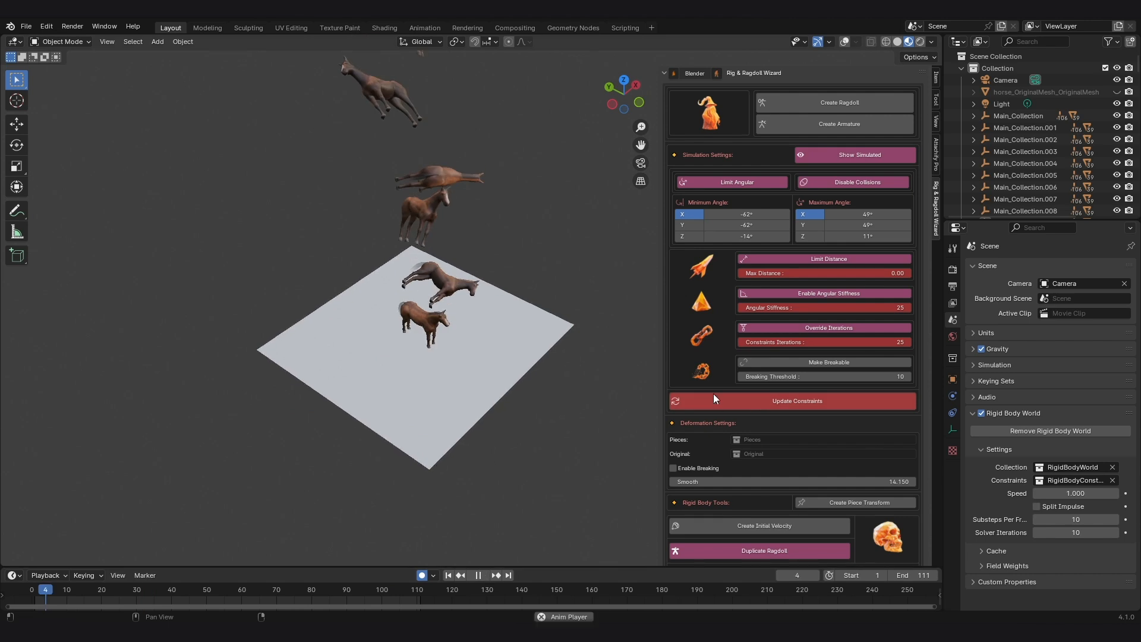
pyautogui.moveTo(571, 323); pyautogui.dragTo(597, 309, button='middle')
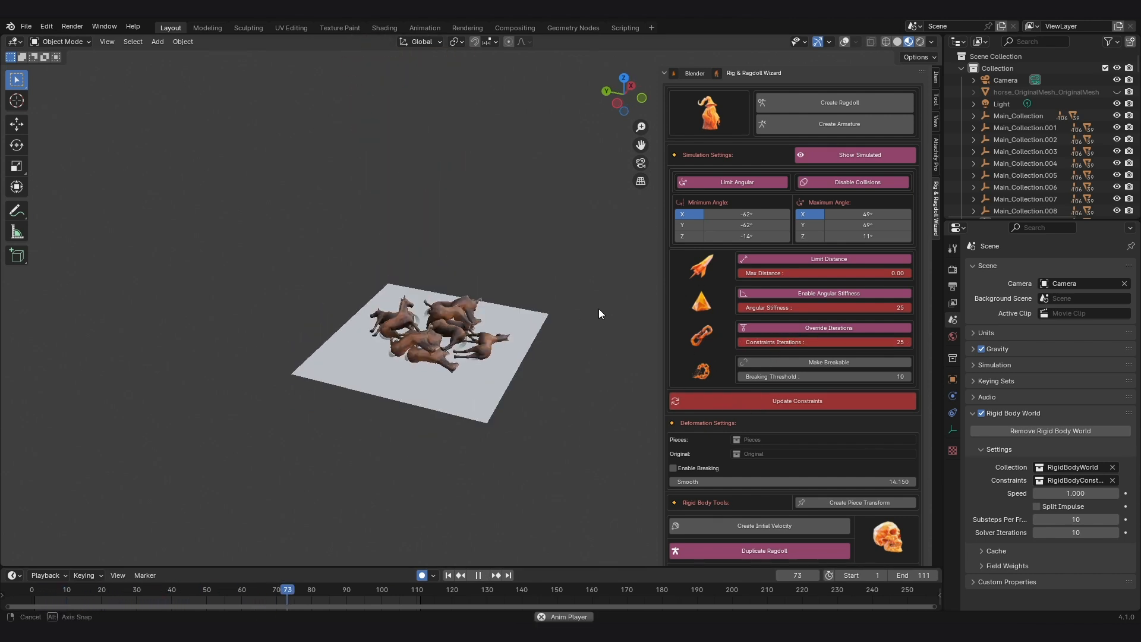
pyautogui.press('space')
pyautogui.scroll(2, 535, 321)
pyautogui.moveTo(510, 339); pyautogui.dragTo(530, 376, button='middle')
pyautogui.click(35, 589)
# Play the fall once more, stop at frame 94 and inspect the resting pile of horses up close.
pyautogui.press('space')
pyautogui.scroll(-5, 832, 452)
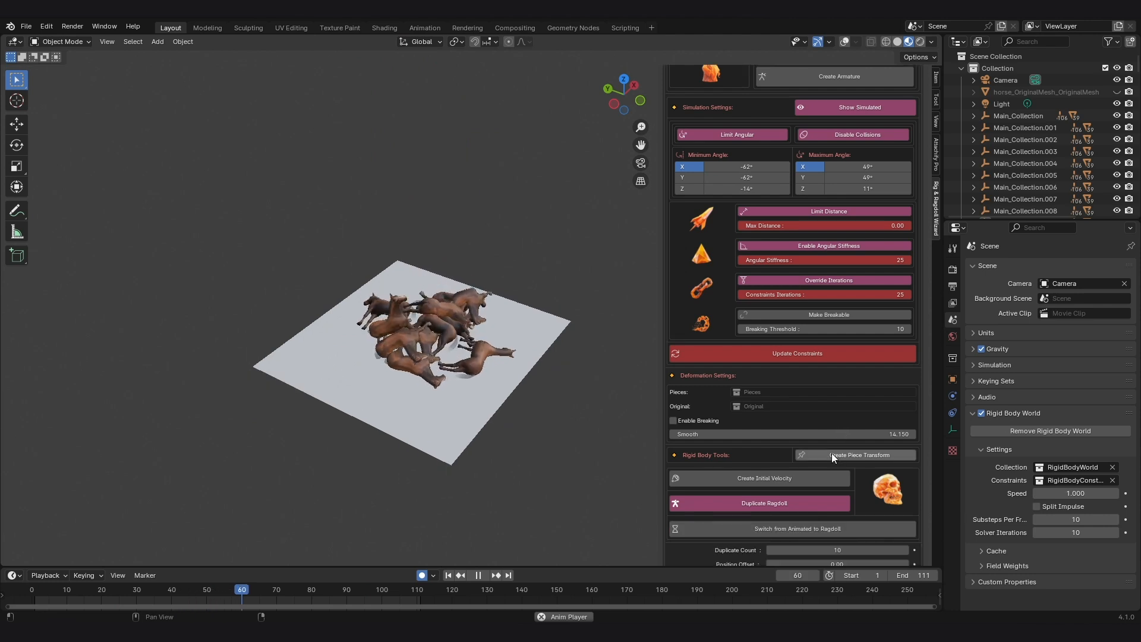
pyautogui.press('space')
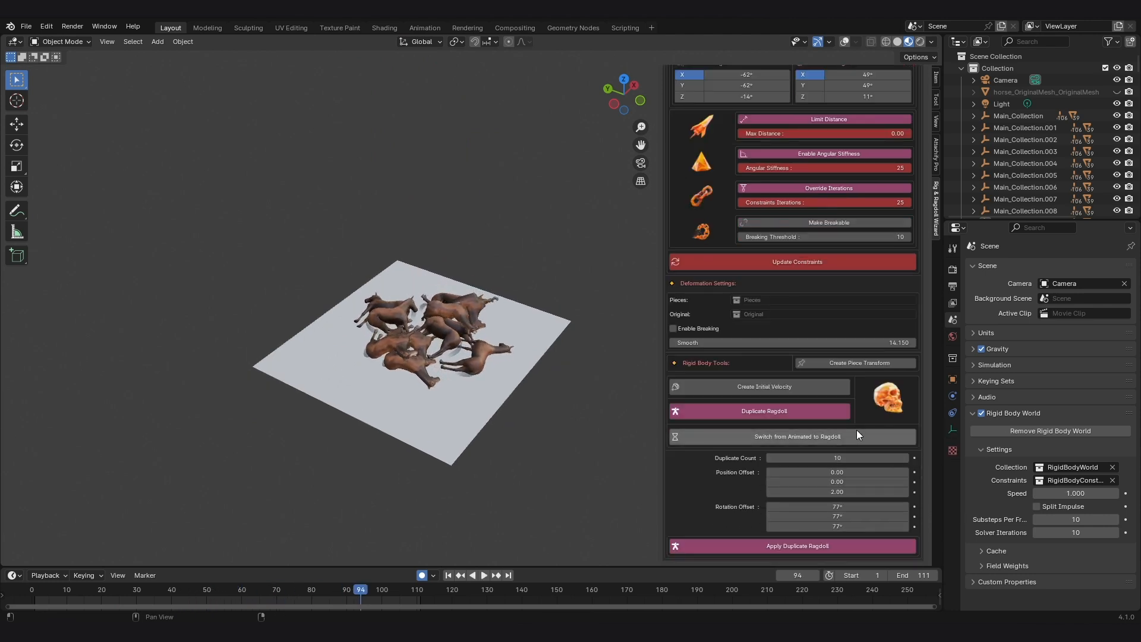
pyautogui.scroll(4, 834, 556)
pyautogui.moveTo(415, 553); pyautogui.dragTo(367, 567, button='middle')
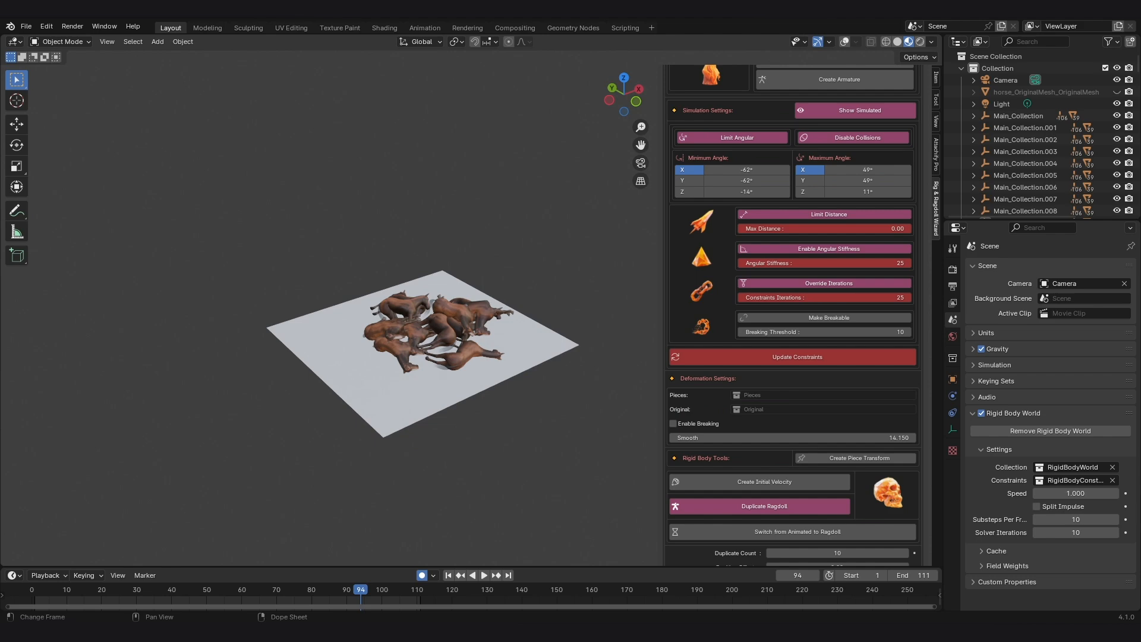
pyautogui.scroll(2, 458, 447)
pyautogui.moveTo(458, 448); pyautogui.dragTo(455, 447, button='middle')
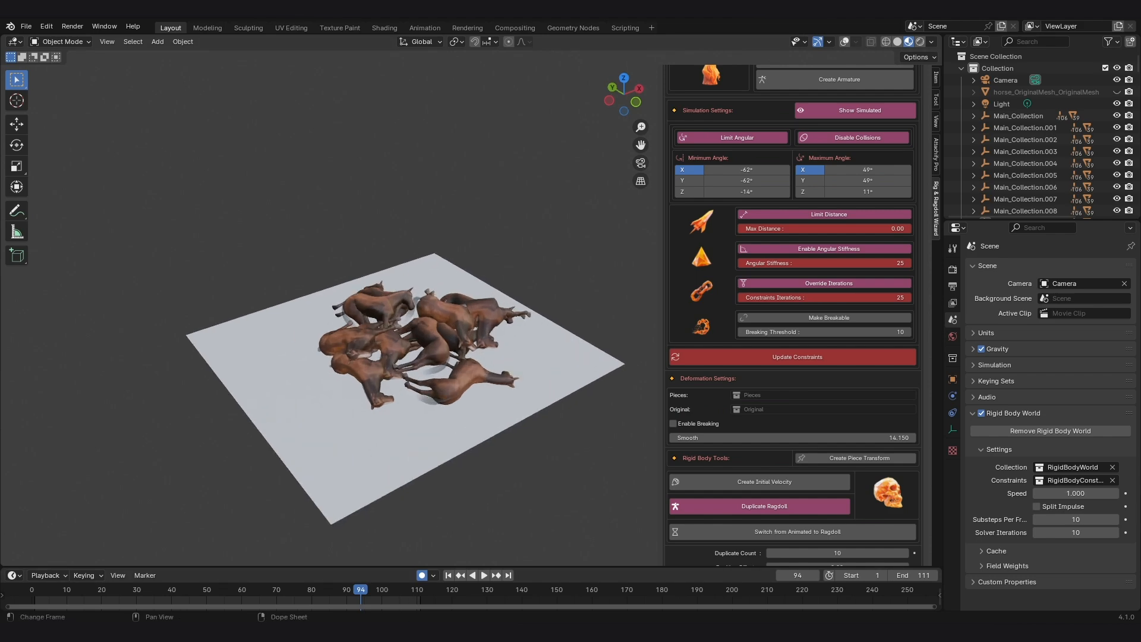